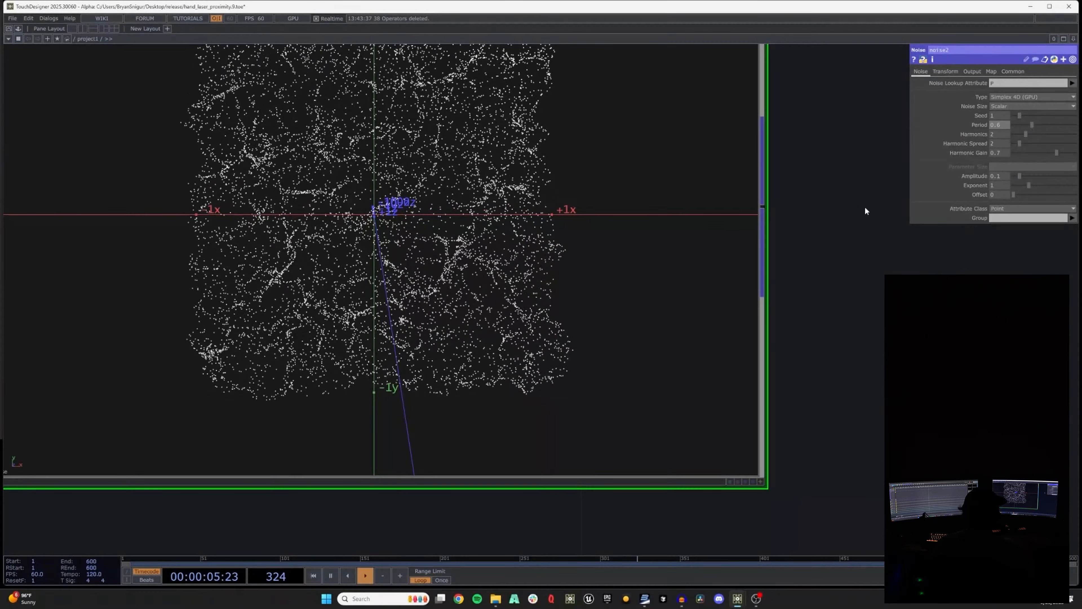
# Set noise2's period to about 1.14 and display its transform parameters
pyautogui.moveTo(1049, 123)
pyautogui.mouseDown()
pyautogui.moveTo(1038, 121)
pyautogui.moveTo(1052, 123)
pyautogui.mouseUp()
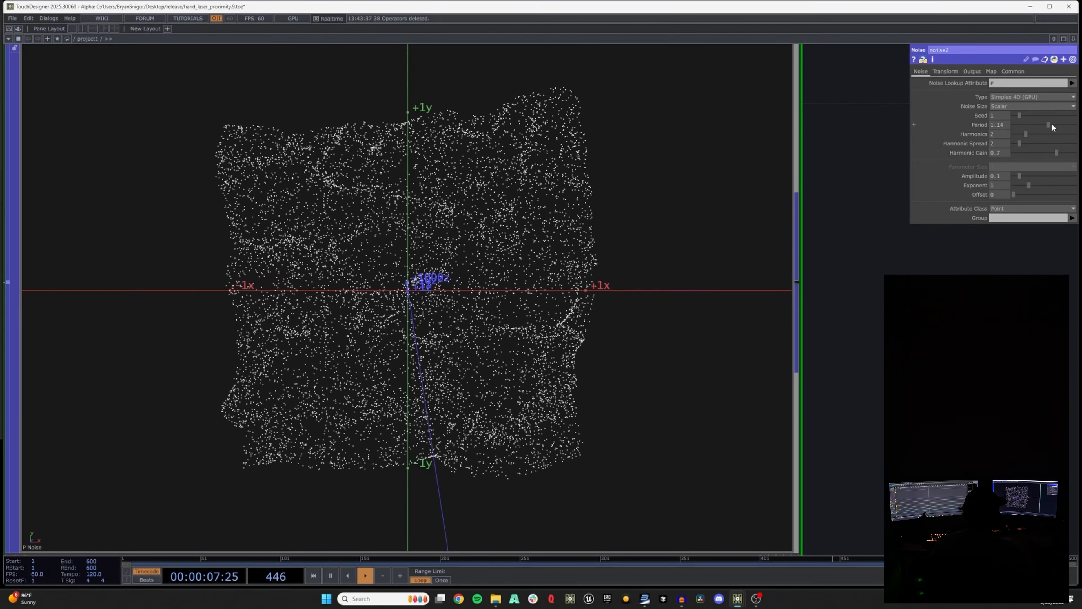
pyautogui.click(944, 71)
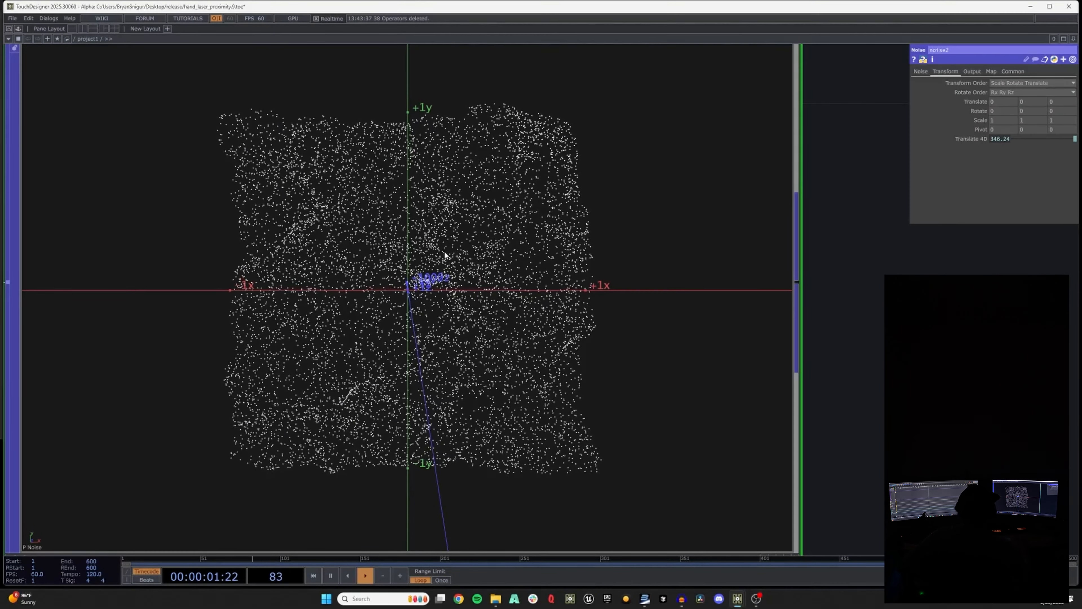
# Add a Field POP fed by noise2 and position it above and to the right of noise2 in the network
pyautogui.scroll(-5, 443, 251)
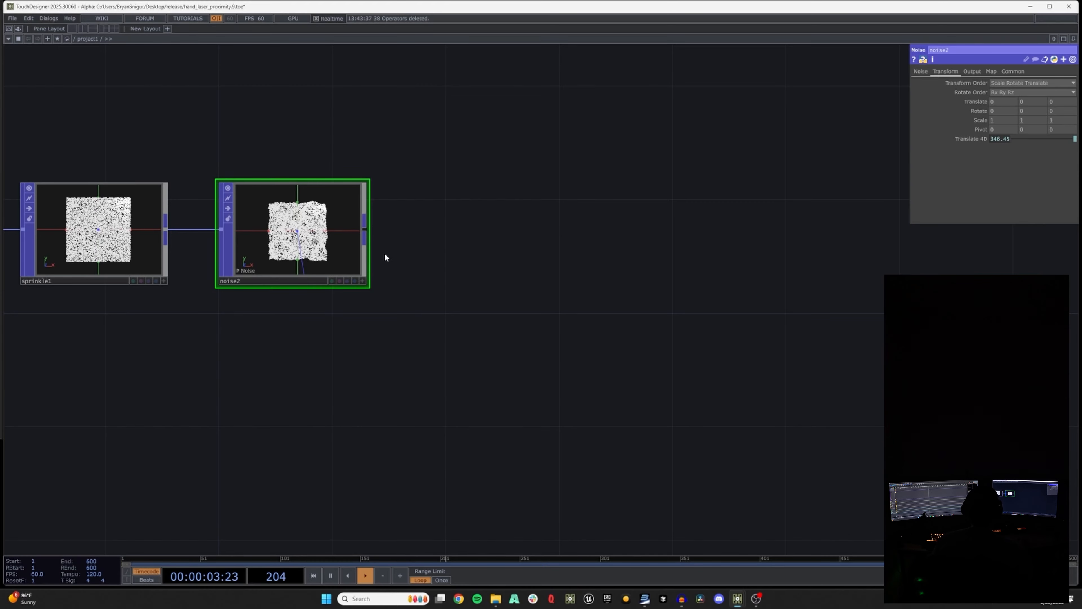
pyautogui.moveTo(399, 265); pyautogui.dragTo(239, 359)
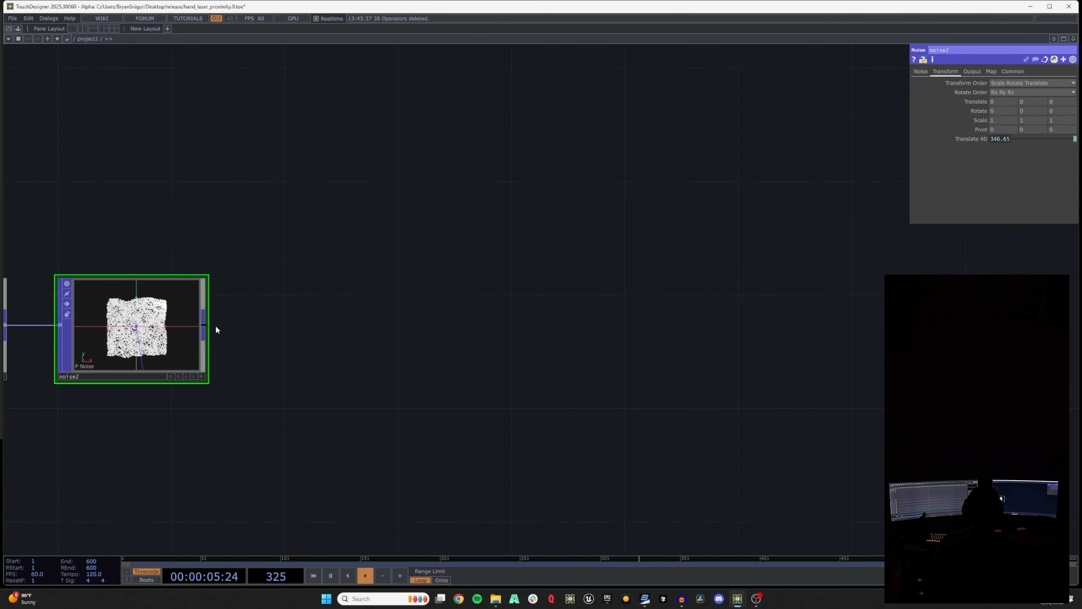
pyautogui.click(207, 325)
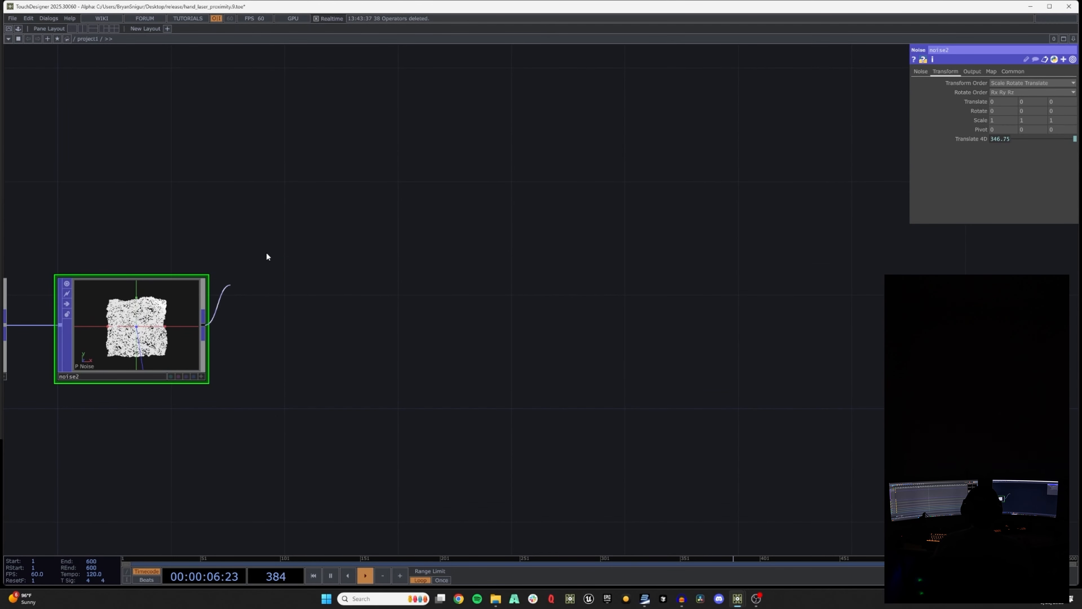
pyautogui.click(265, 219)
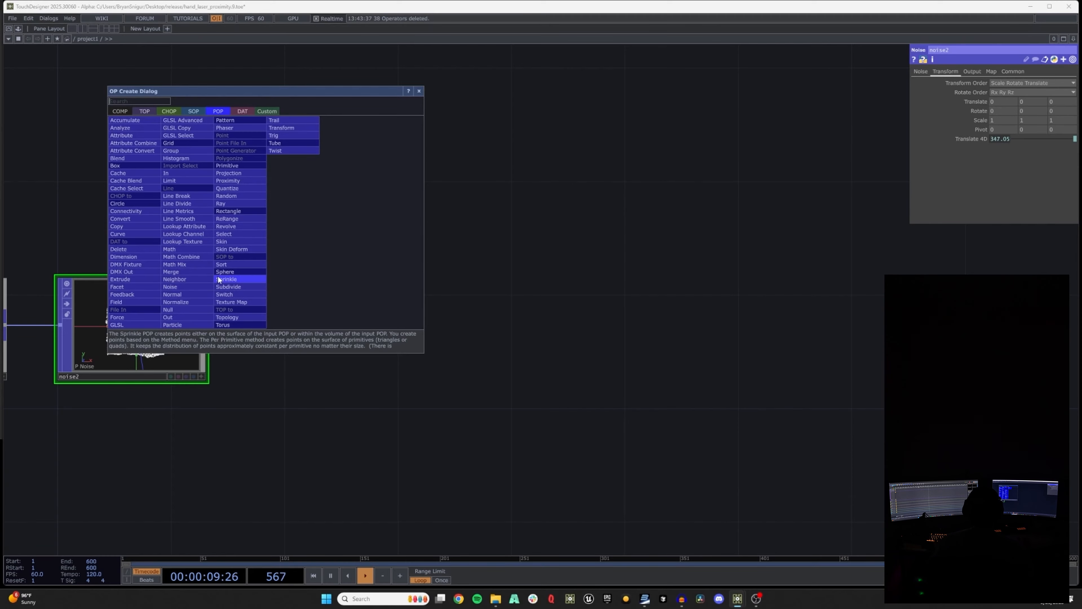
pyautogui.click(117, 302)
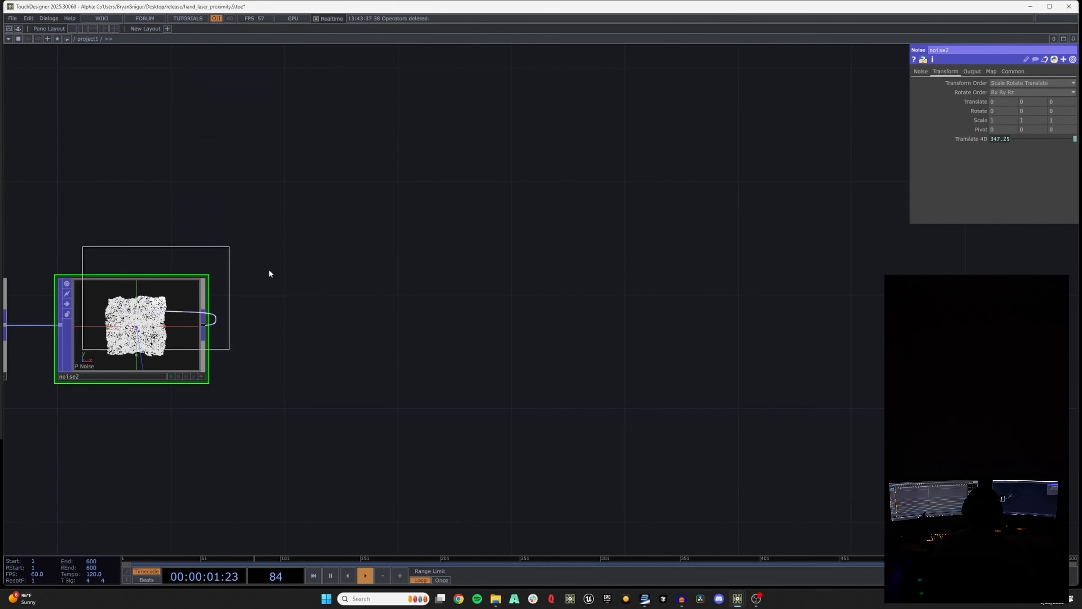
pyautogui.click(258, 222)
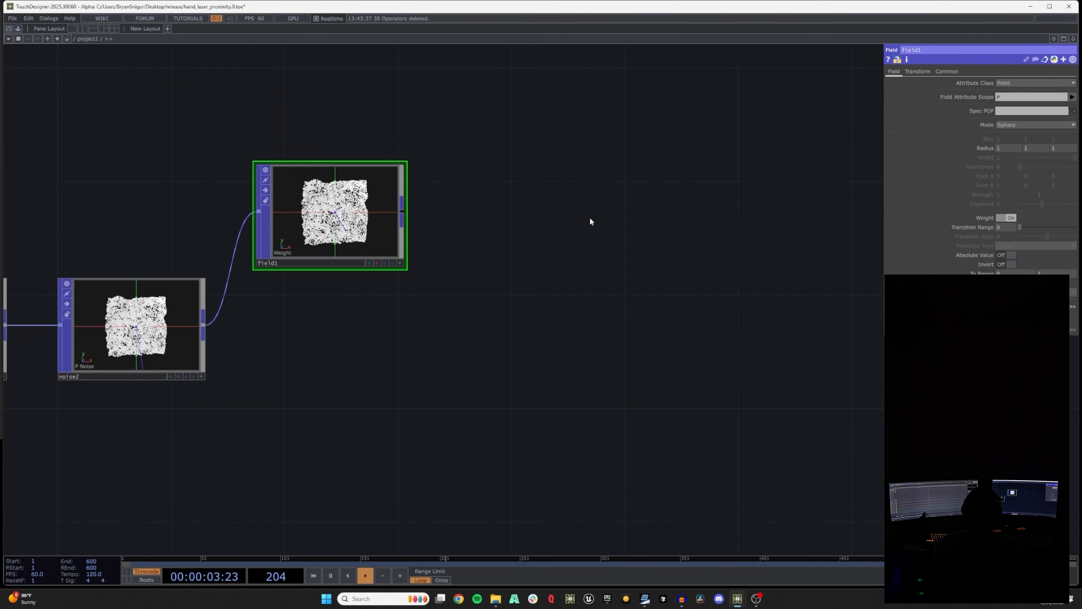
pyautogui.scroll(5, 168, 331)
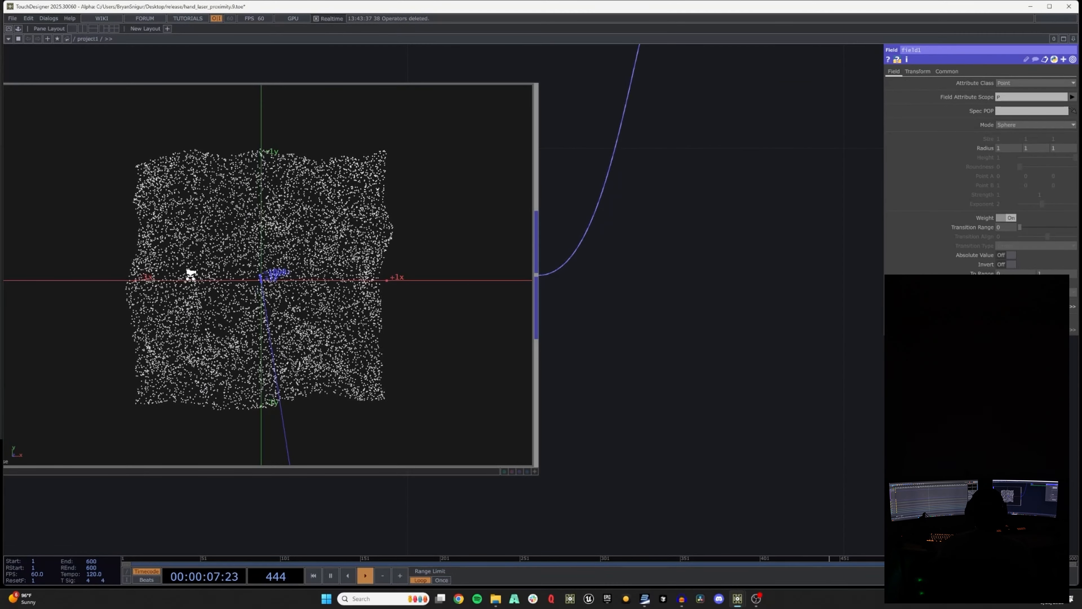
pyautogui.scroll(-5, 195, 274)
pyautogui.moveTo(388, 295); pyautogui.dragTo(283, 337)
pyautogui.moveTo(293, 229); pyautogui.dragTo(378, 173)
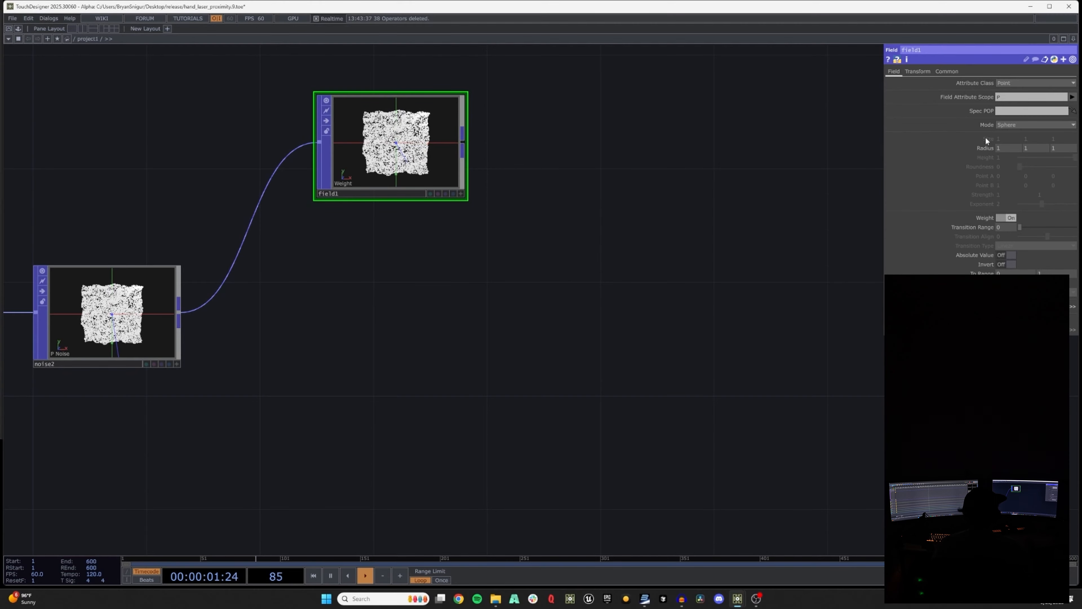
# Rename the null2 CHOP holding the x1, y1, x2 and y2 channels as coords
pyautogui.click(915, 72)
pyautogui.scroll(-8, 635, 242)
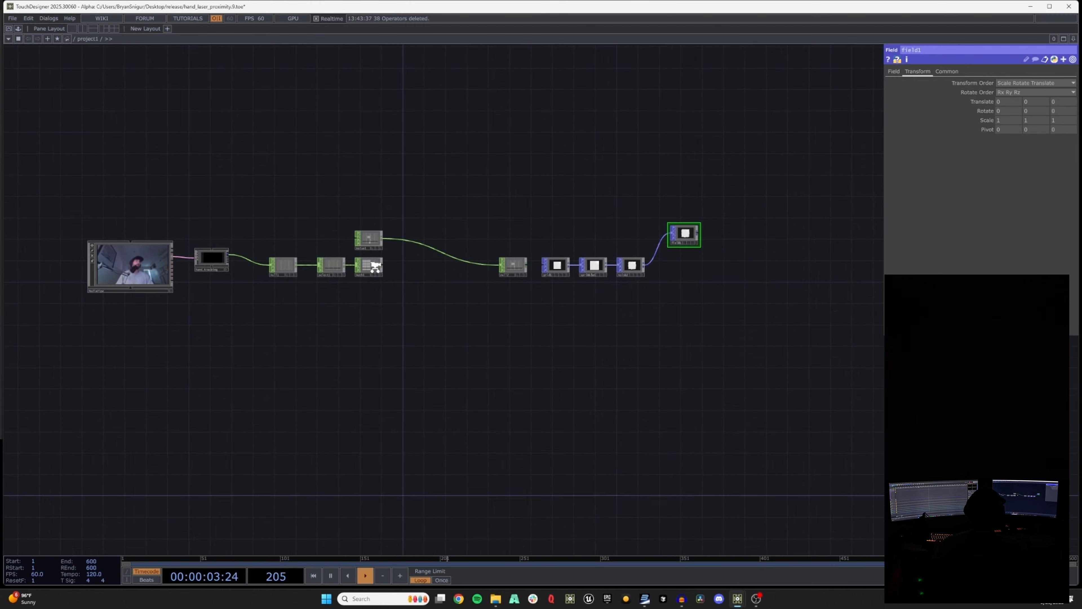
pyautogui.scroll(6, 386, 253)
pyautogui.scroll(-3, 152, 249)
pyautogui.scroll(3, 585, 277)
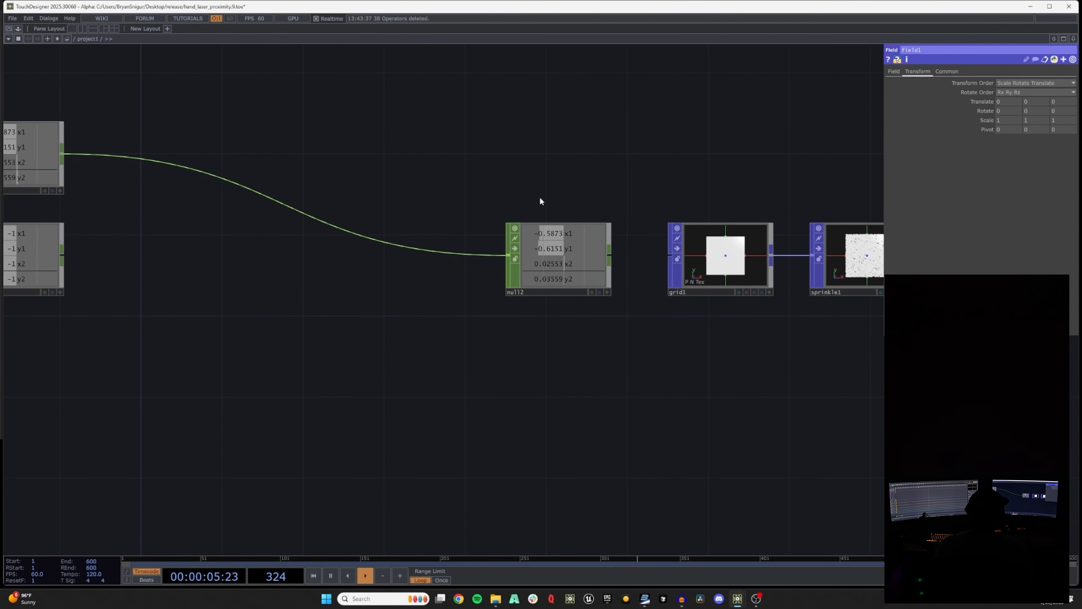
pyautogui.scroll(2, 614, 239)
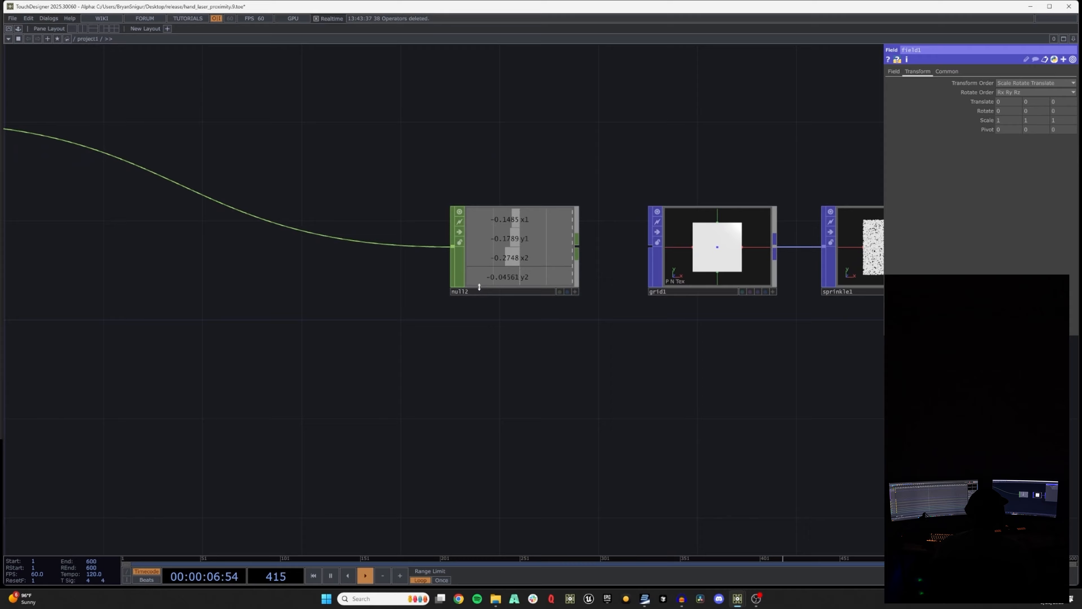
pyautogui.click(461, 290)
pyautogui.write('coords')
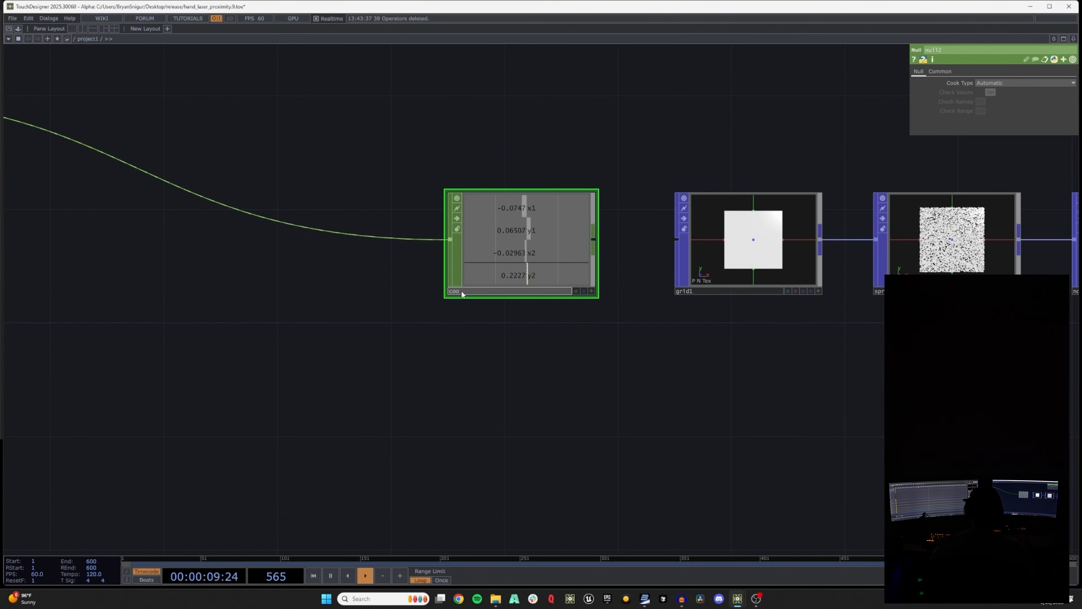
# Link field1's X and Y translate to the x1 and y1 channels of coords
pyautogui.moveTo(427, 179); pyautogui.dragTo(328, 188)
pyautogui.scroll(-6, 652, 198)
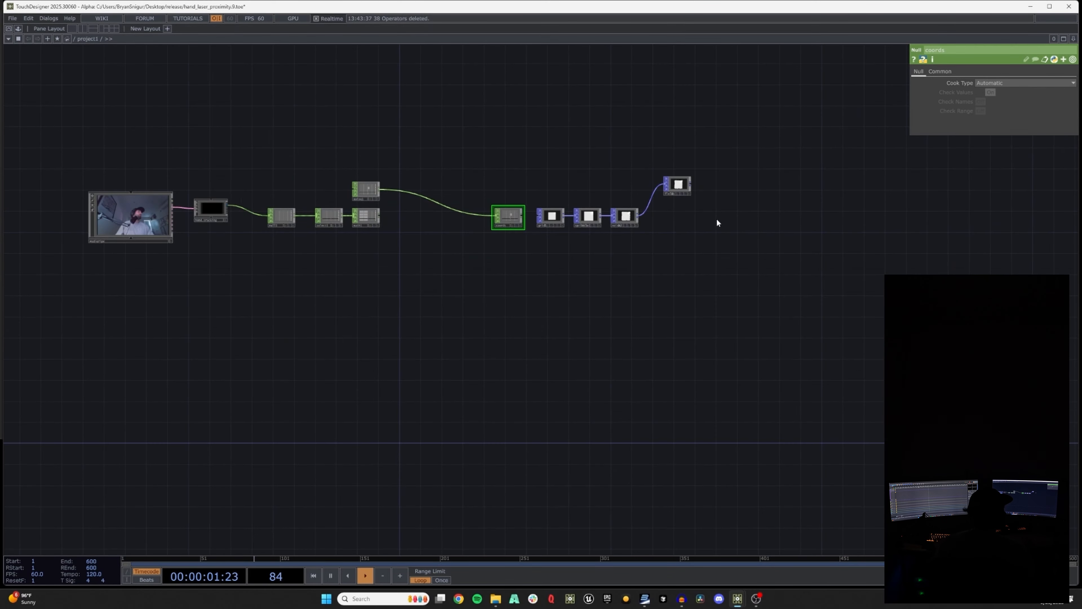
pyautogui.click(678, 189)
pyautogui.scroll(5, 500, 215)
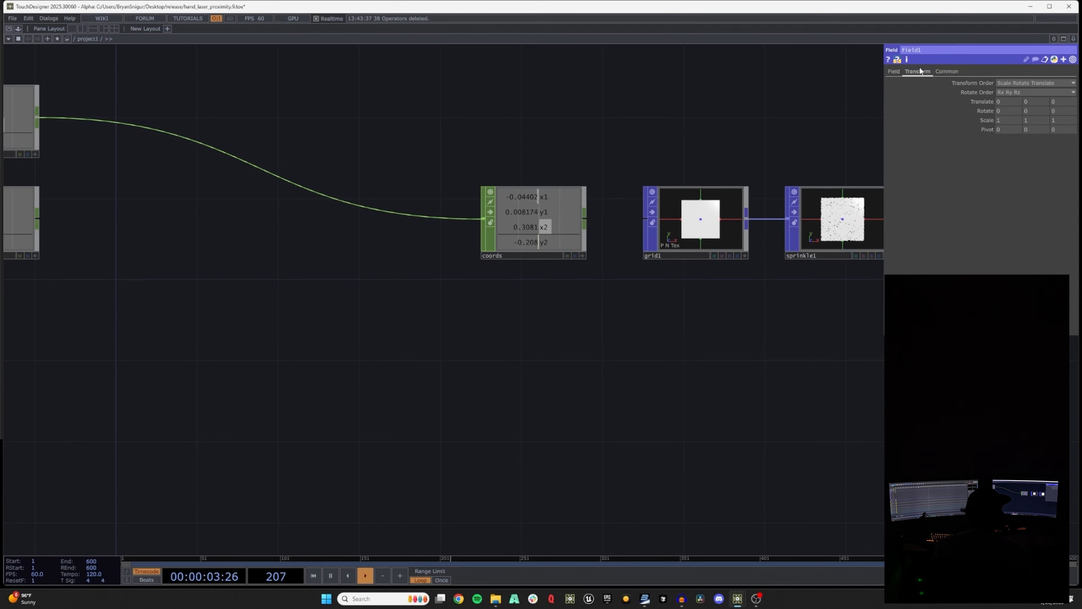
pyautogui.click(582, 256)
pyautogui.moveTo(513, 196); pyautogui.dragTo(1032, 103)
pyautogui.click(1006, 103)
# Set field1's sphere radius to 0.01 on all three axes
pyautogui.moveTo(680, 151); pyautogui.dragTo(344, 216)
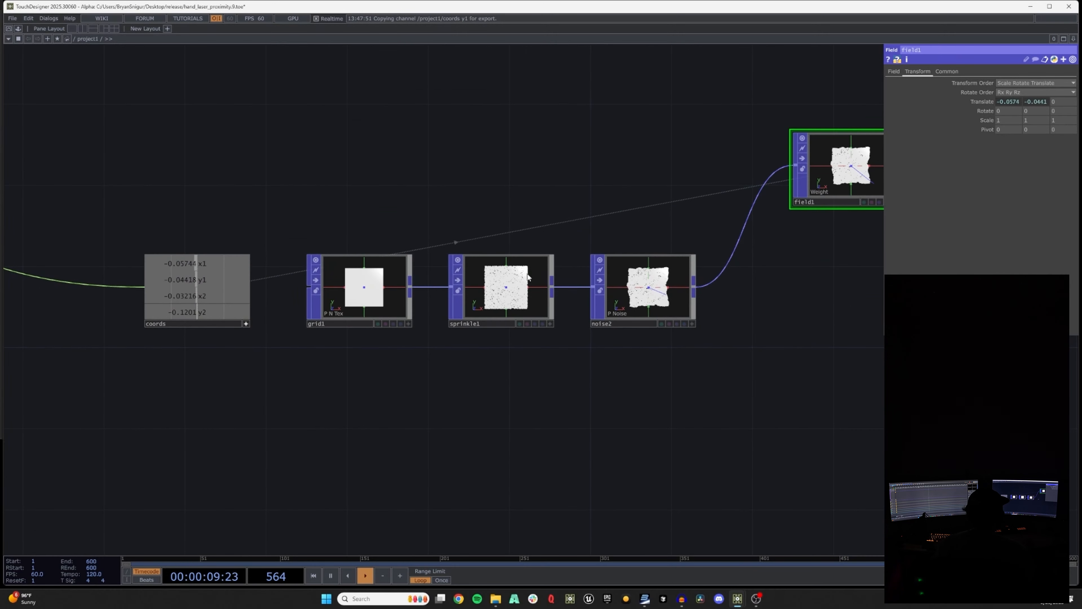
pyautogui.moveTo(554, 311); pyautogui.dragTo(273, 339)
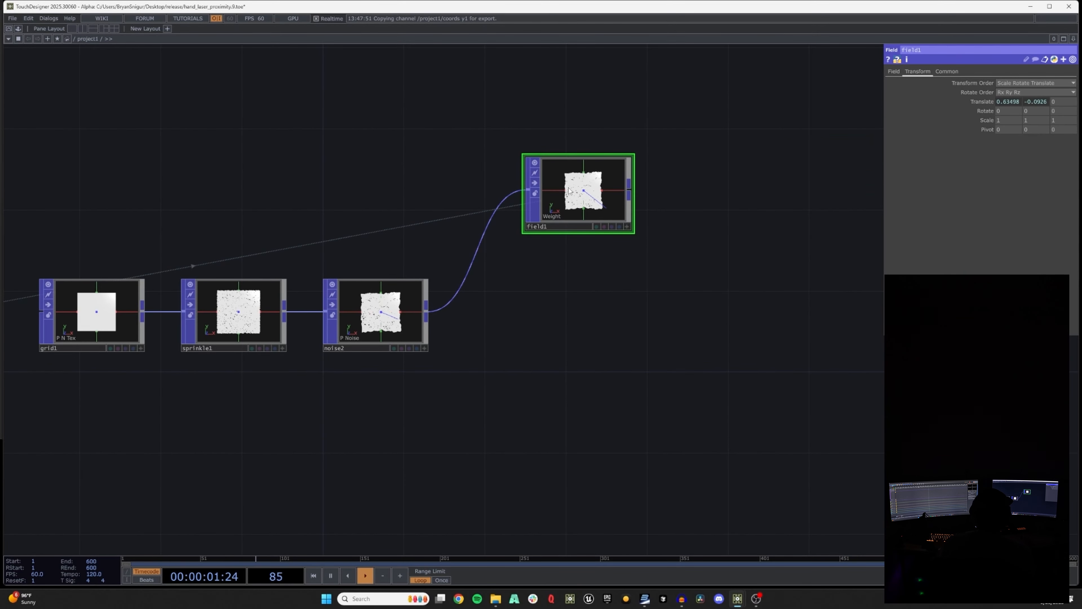
pyautogui.click(893, 72)
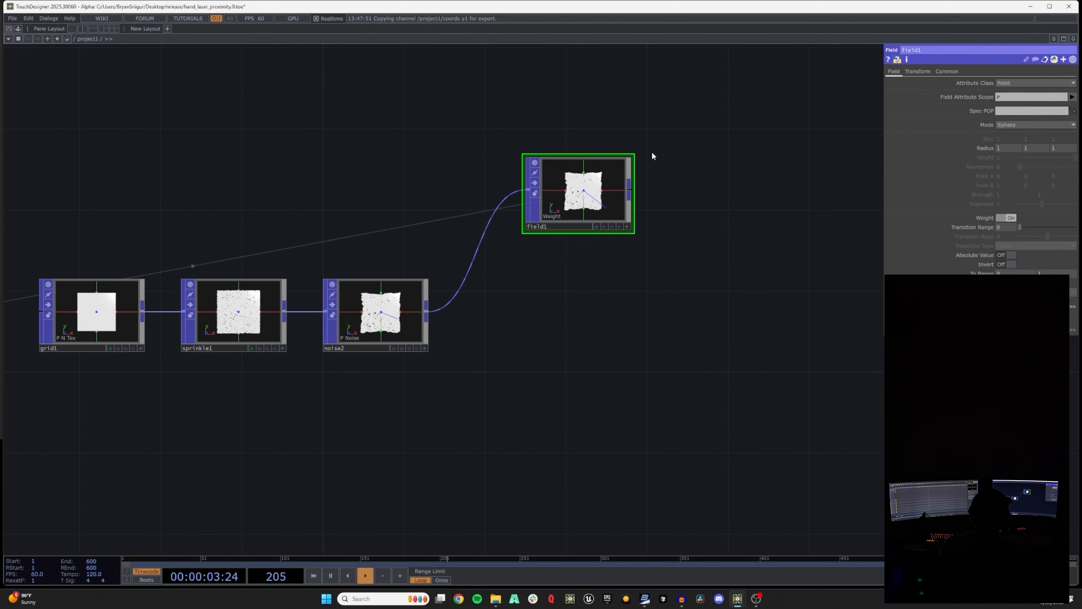
pyautogui.scroll(3, 571, 188)
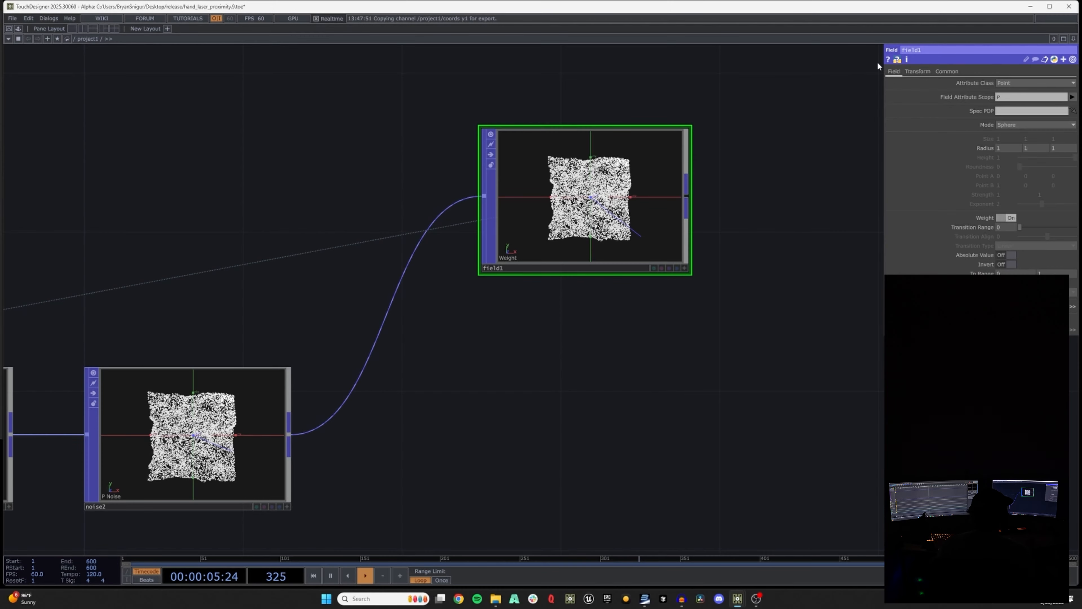
pyautogui.click(917, 71)
pyautogui.scroll(3, 575, 192)
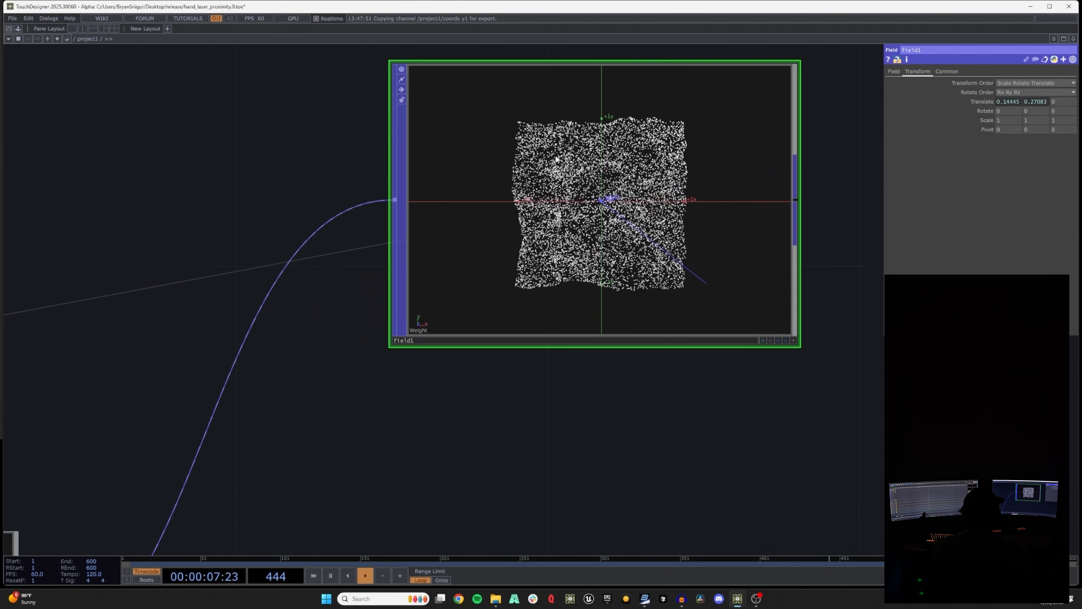
pyautogui.click(893, 71)
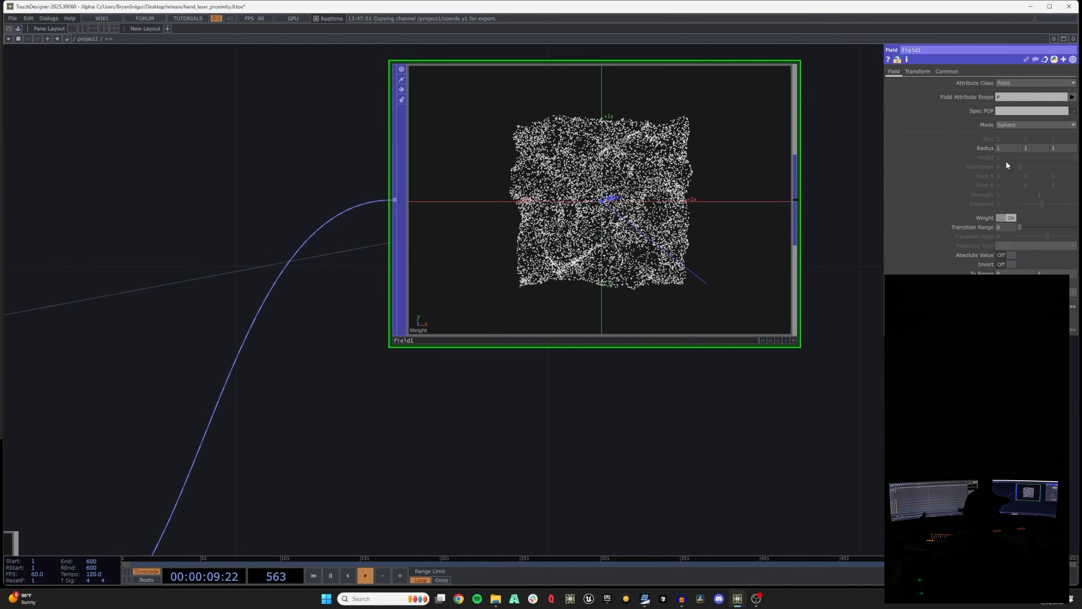
pyautogui.moveTo(988, 148); pyautogui.dragTo(1041, 139, button='middle')
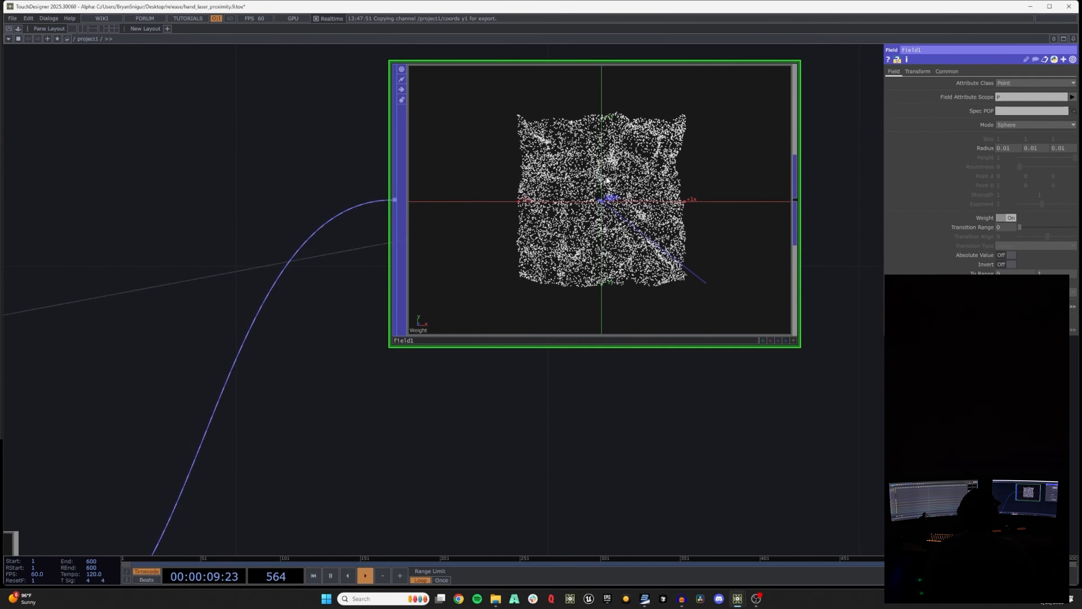
# Set field1's transition range to about 0.244 and transition align to 0.5, and turn on Invert
pyautogui.click(915, 71)
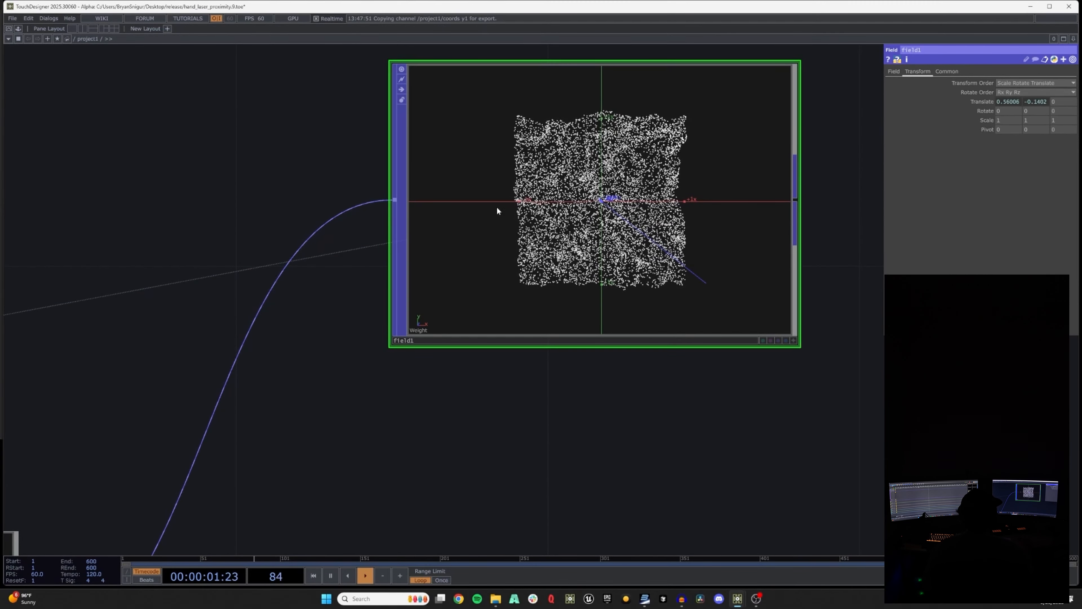
pyautogui.scroll(-5, 437, 184)
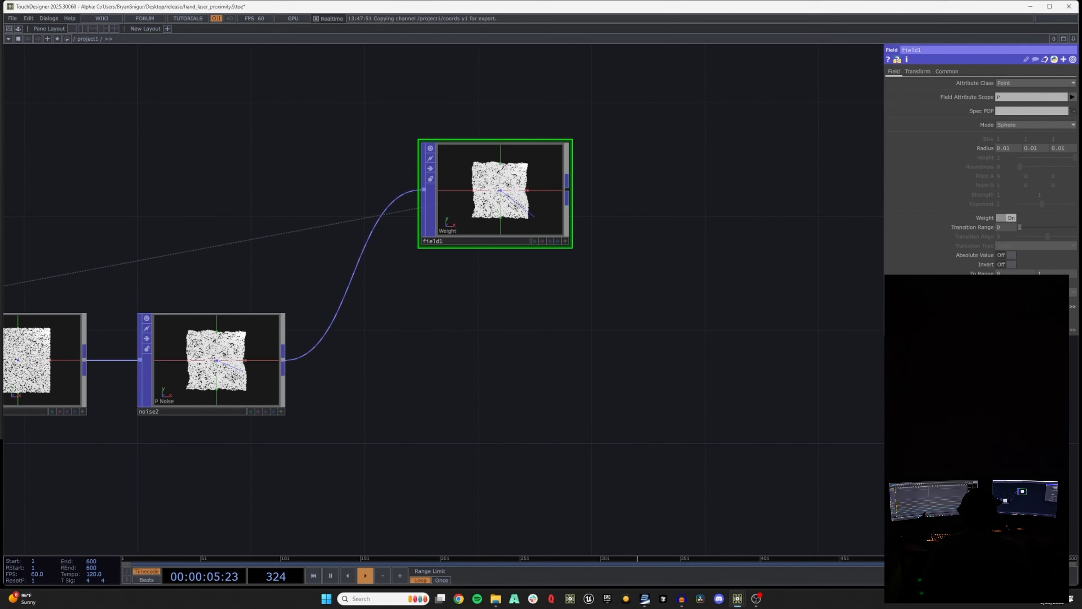
pyautogui.moveTo(498, 288); pyautogui.dragTo(423, 245)
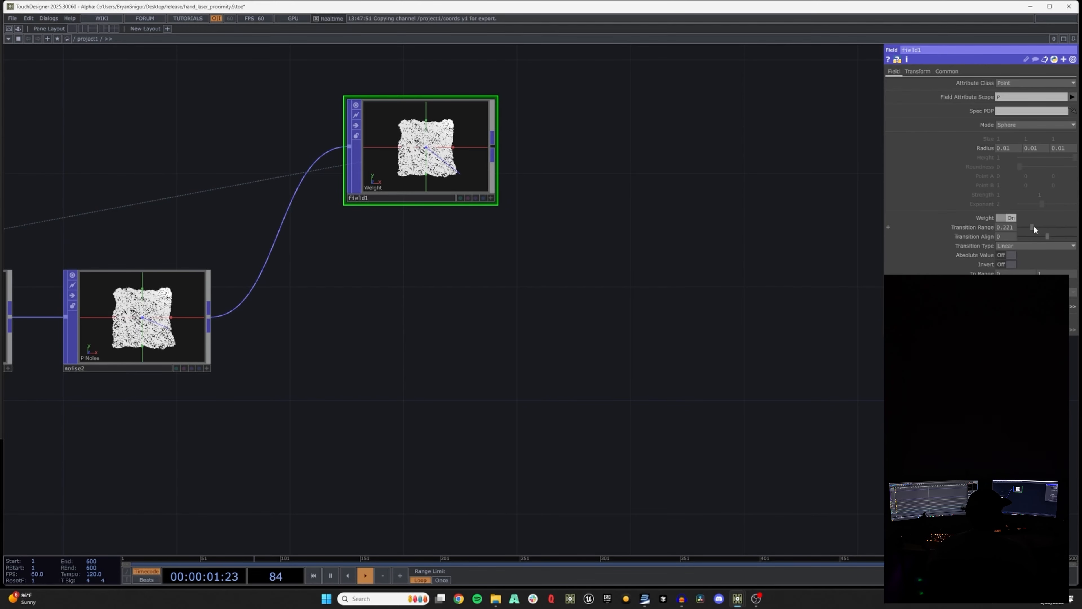
pyautogui.moveTo(1034, 226); pyautogui.dragTo(1080, 238)
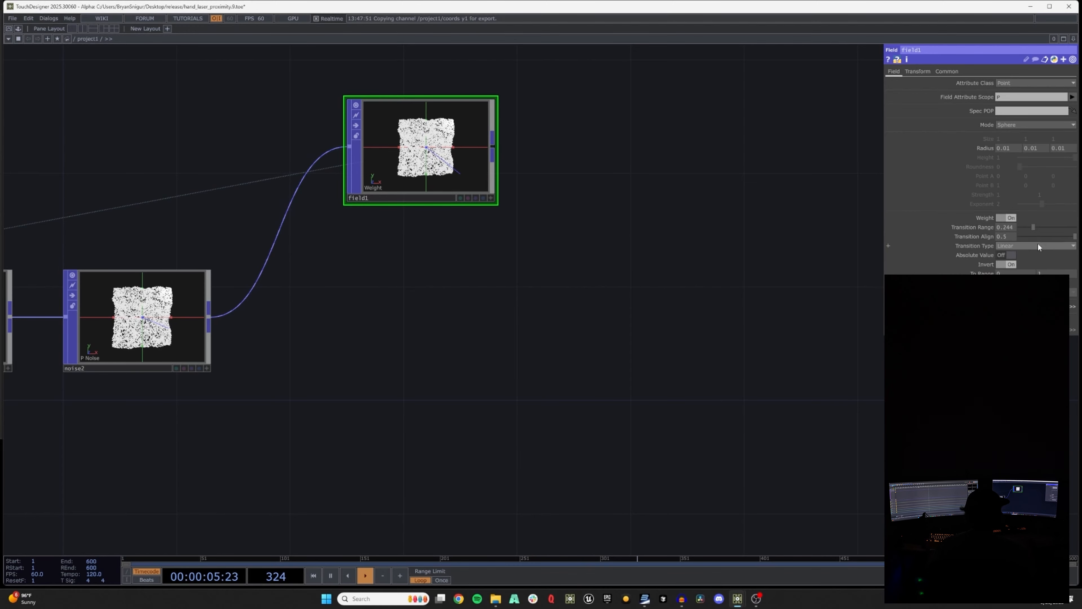
# Duplicate field1 and place the copy below it, fed by noise2
pyautogui.hotkey('ctrl', 'v')
pyautogui.moveTo(389, 306); pyautogui.dragTo(394, 391)
# Change field2's translate expressions to op('coords')['x2'] for X and op('coords')['y2'] for Y
pyautogui.click(918, 72)
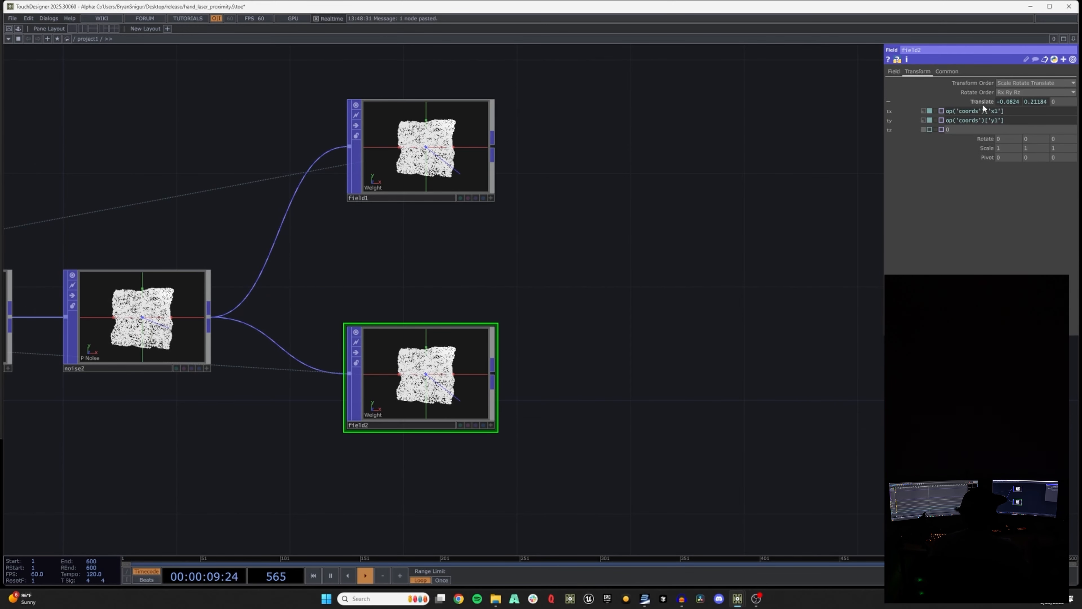
pyautogui.click(1000, 110)
pyautogui.press('BackSpace')
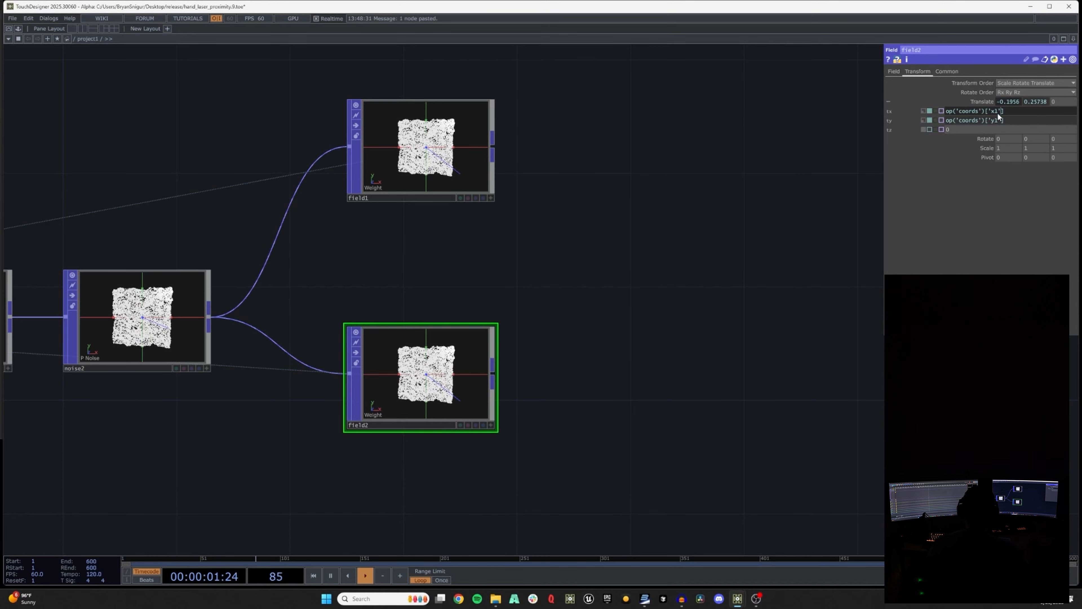
pyautogui.write('2')
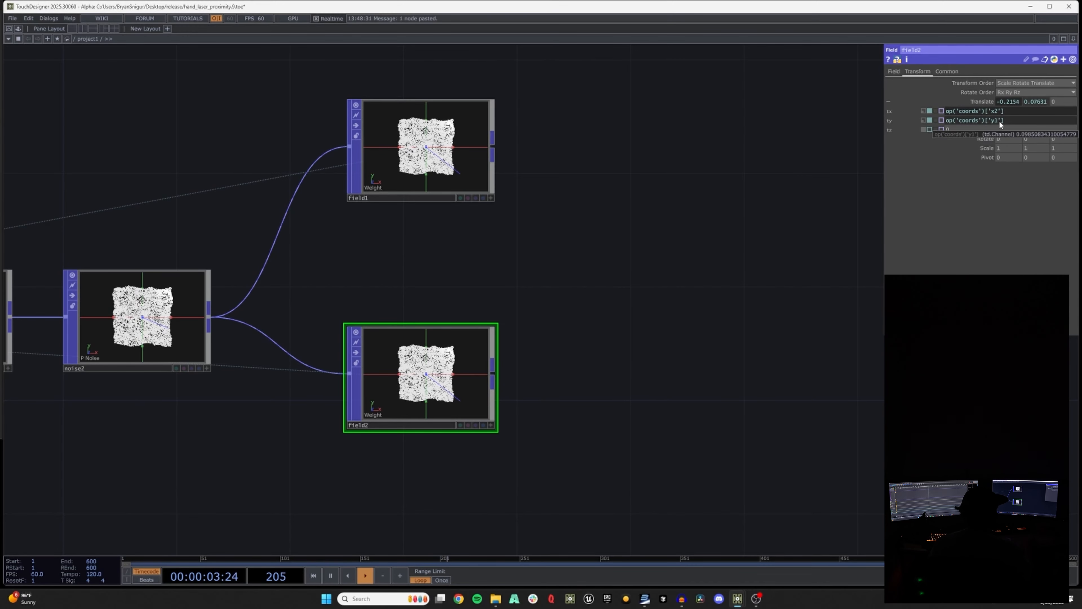
pyautogui.click(1002, 121)
pyautogui.press('BackSpace')
pyautogui.write('2')
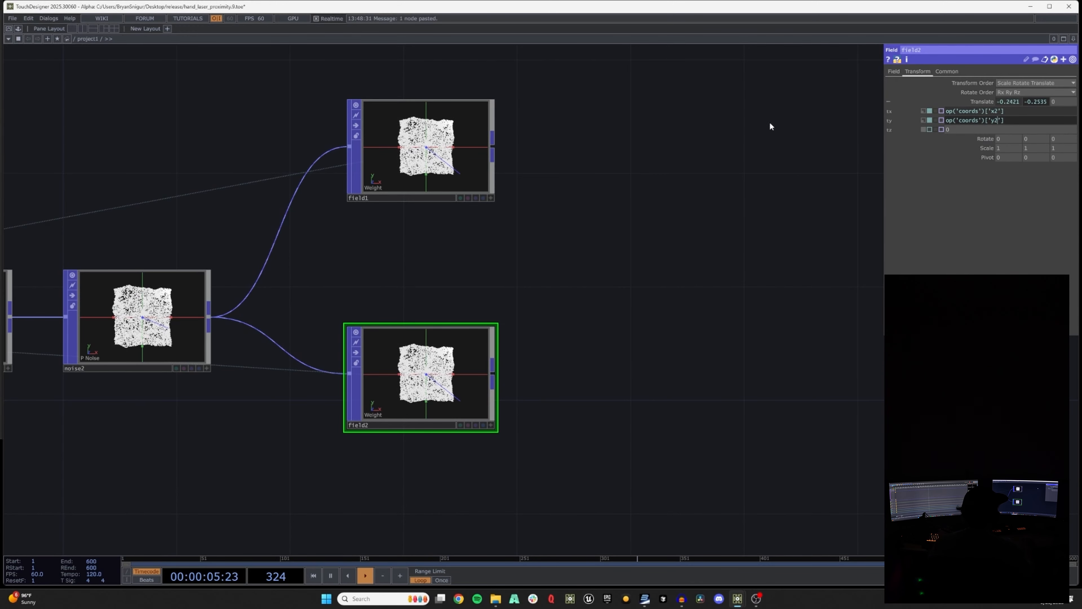
pyautogui.click(987, 101)
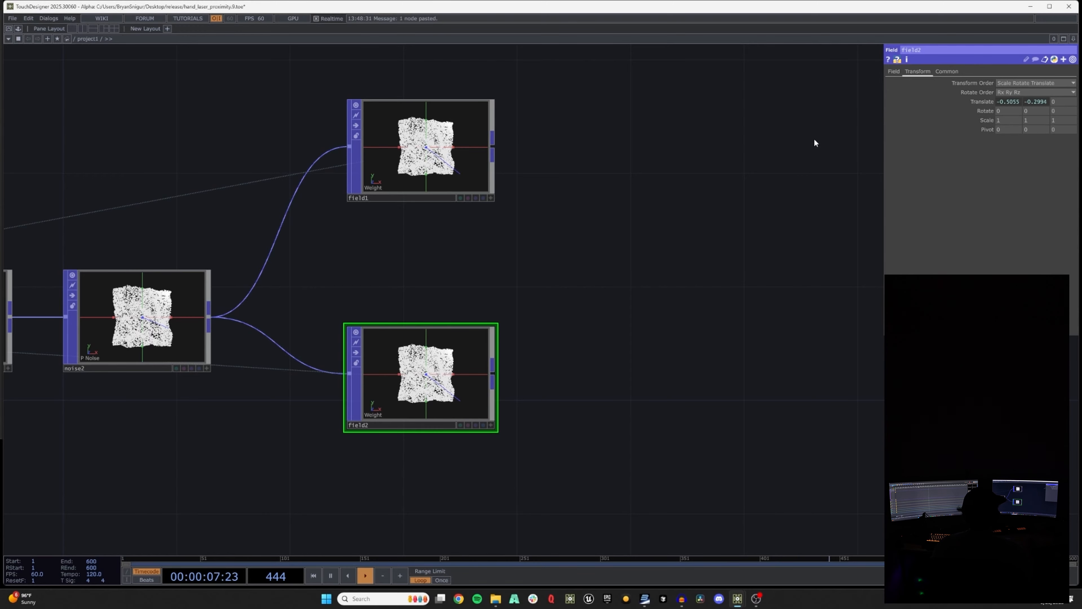
pyautogui.click(895, 75)
# Add a Merge POP fed by field1 and place it to the right, midway between the two fields
pyautogui.moveTo(520, 263); pyautogui.dragTo(418, 249)
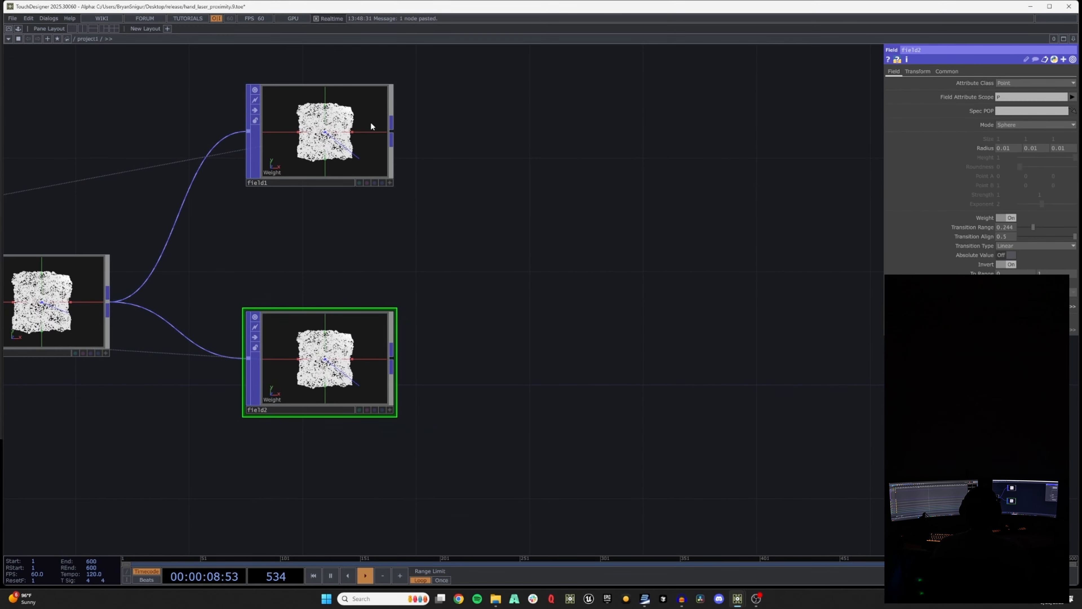
pyautogui.rightClick(392, 134)
pyautogui.write('merge')
pyautogui.click(323, 186)
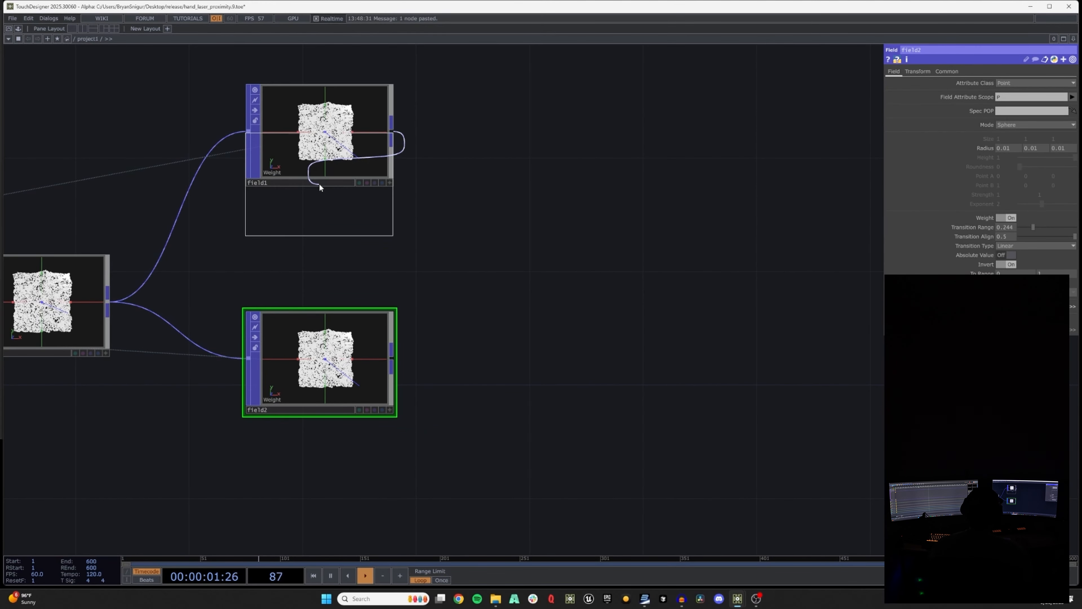
pyautogui.click(521, 209)
pyautogui.moveTo(512, 229); pyautogui.dragTo(570, 287)
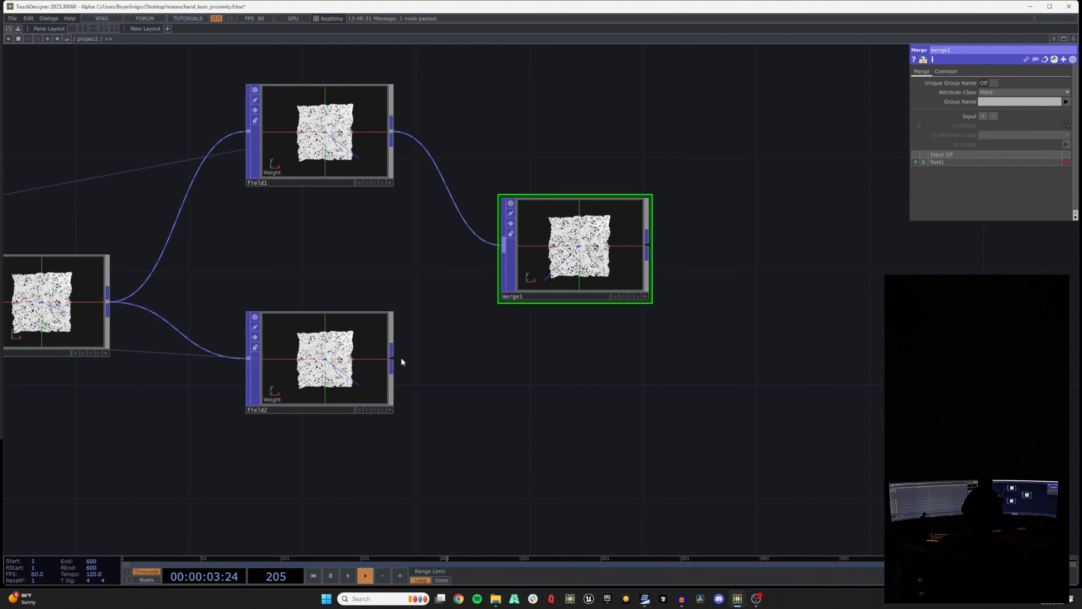
# Connect field2's output to merge1 as its second input, alongside field1
pyautogui.moveTo(392, 358); pyautogui.dragTo(510, 269)
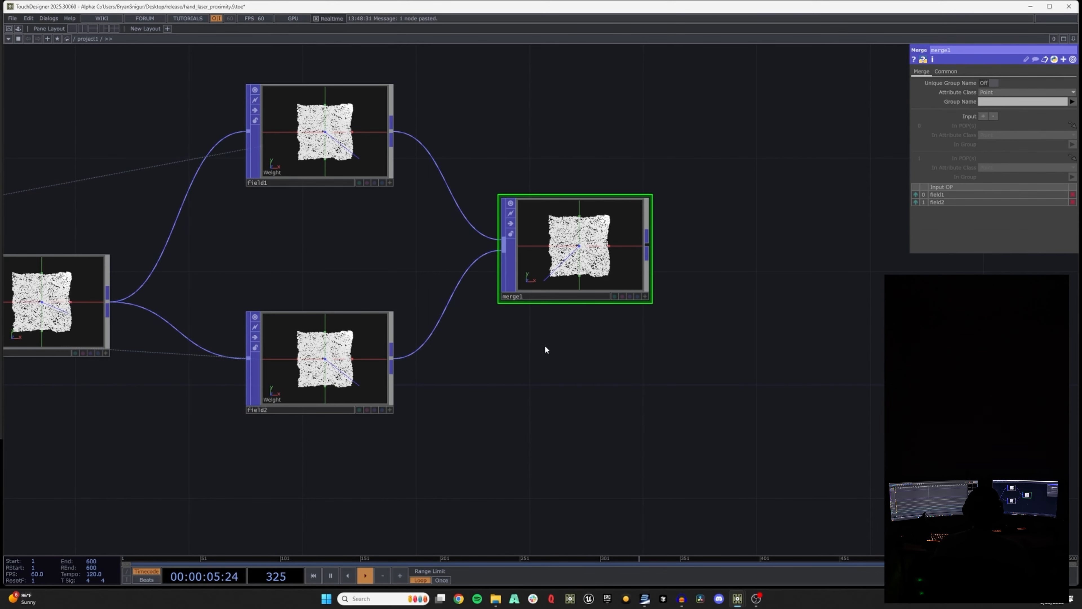
pyautogui.moveTo(600, 417); pyautogui.dragTo(550, 400)
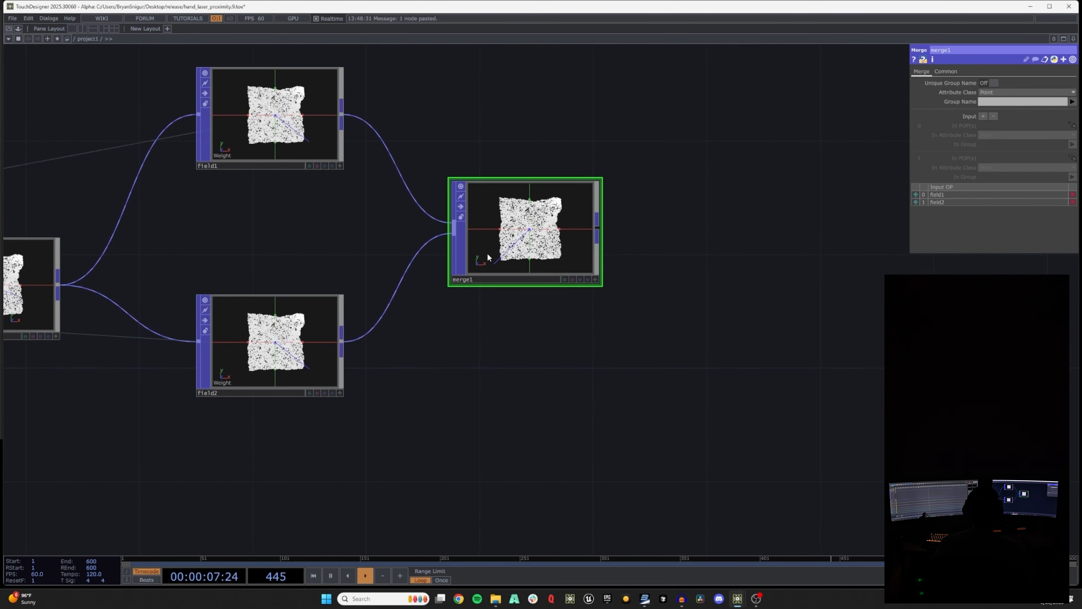
pyautogui.moveTo(574, 321); pyautogui.dragTo(411, 325)
pyautogui.scroll(4, 432, 232)
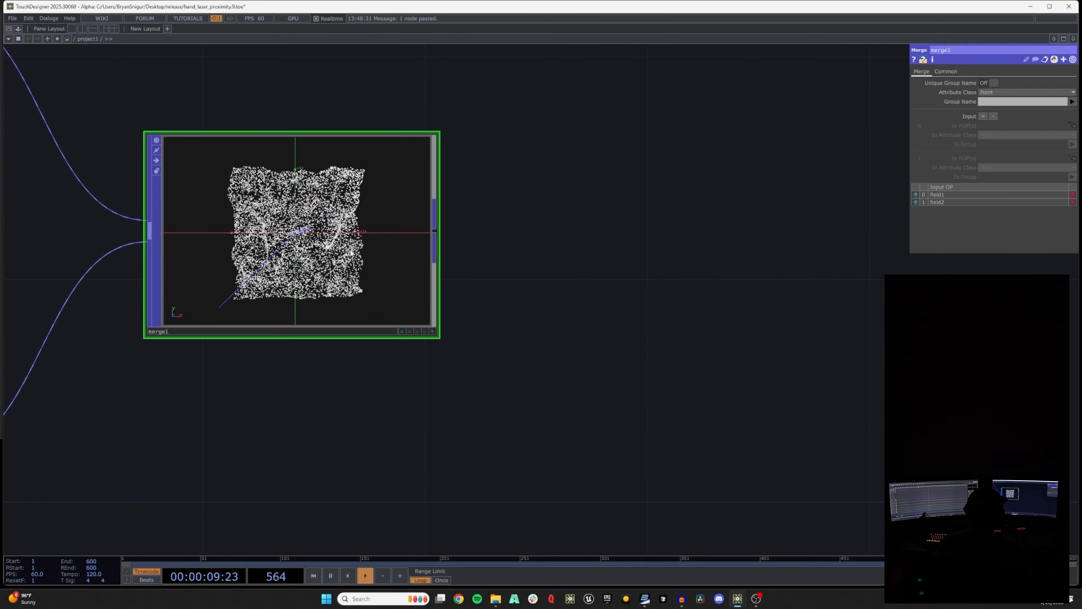
# Add a Trail POP fed by merge1 and place it just after that node
pyautogui.rightClick(432, 232)
pyautogui.write('tr')
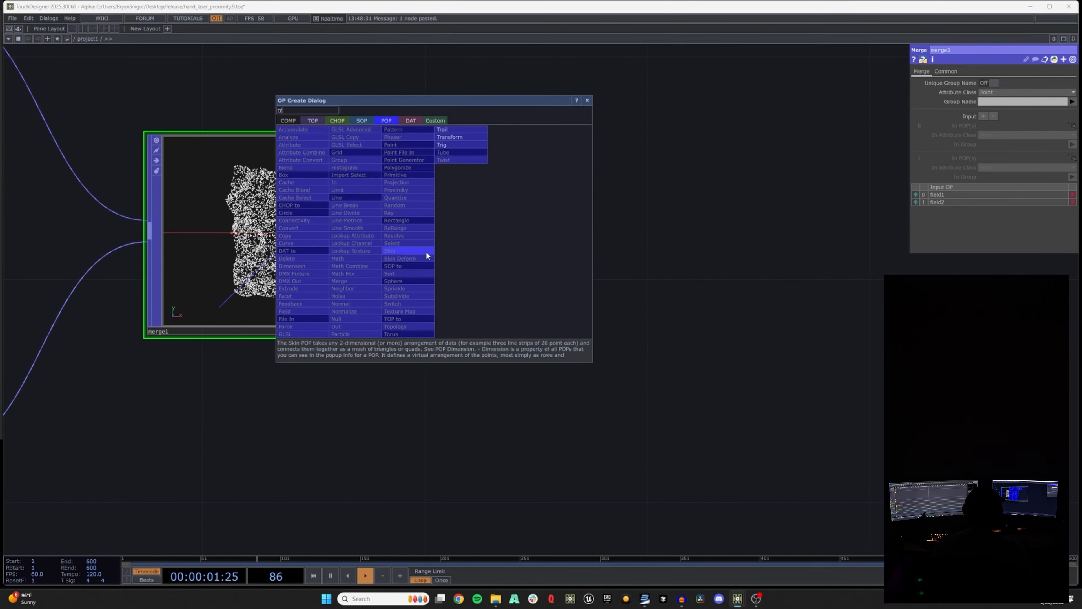
pyautogui.click(456, 129)
pyautogui.click(646, 218)
pyautogui.scroll(3, 630, 207)
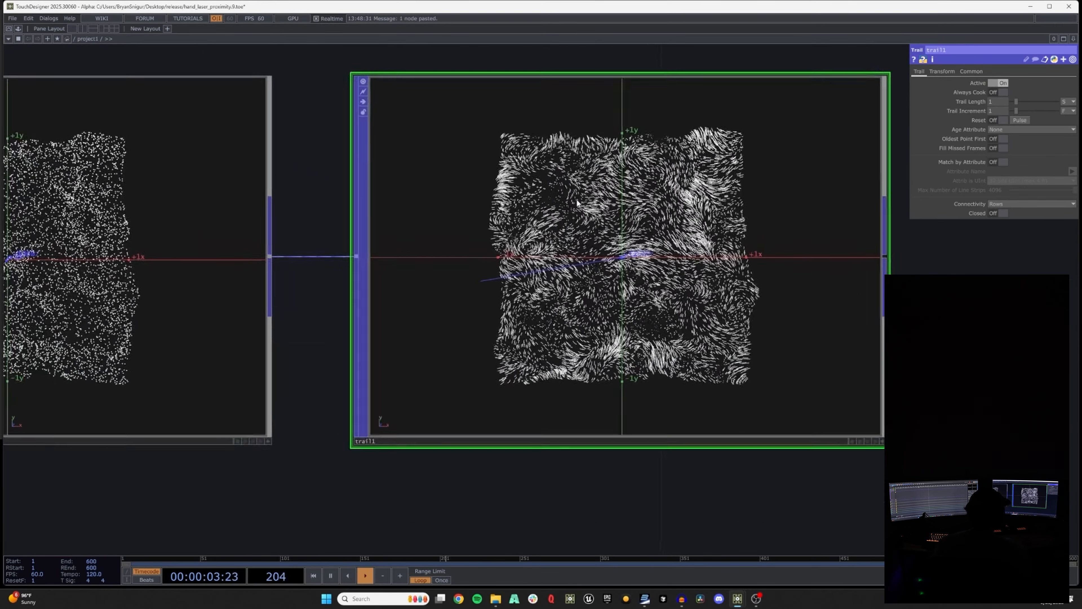
pyautogui.scroll(5, 590, 231)
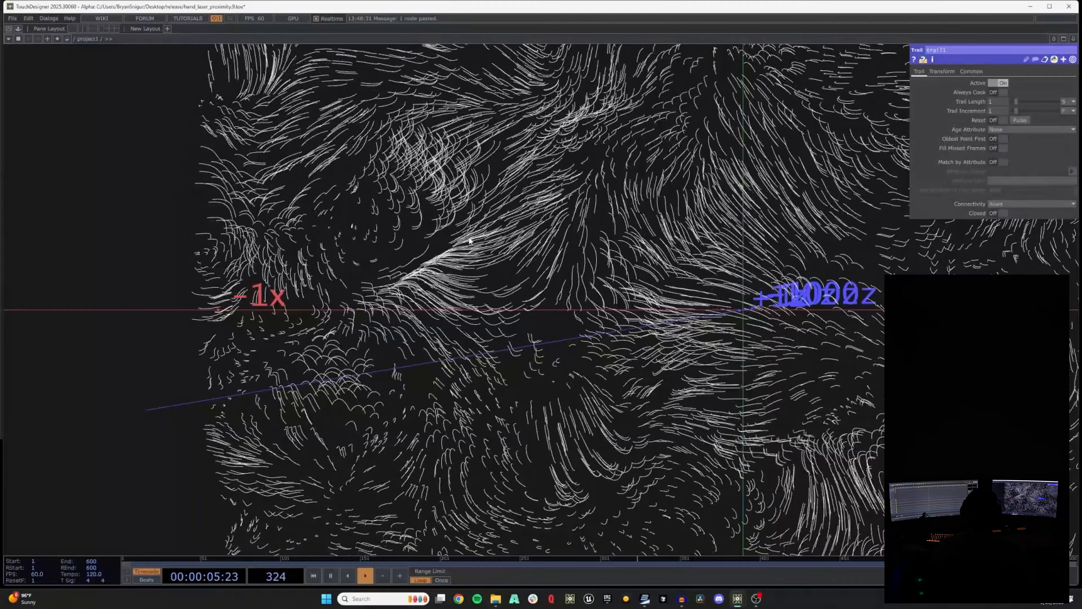
pyautogui.scroll(-8, 350, 261)
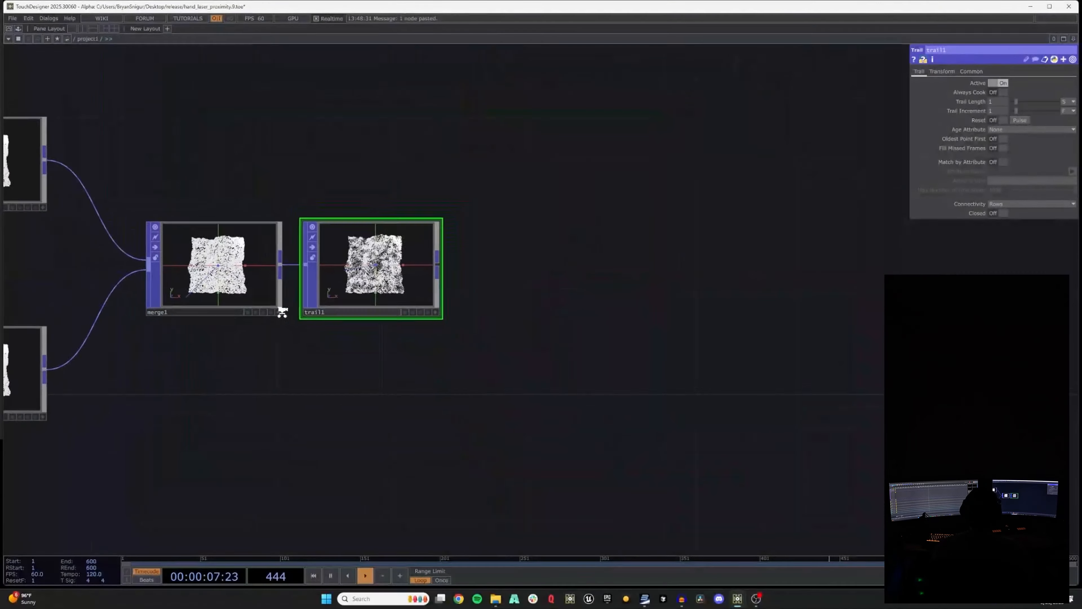
# Bypass noise2 temporarily to compare its effect on the trail, and re-enable it
pyautogui.moveTo(366, 398); pyautogui.dragTo(565, 374)
pyautogui.moveTo(151, 375); pyautogui.dragTo(238, 348)
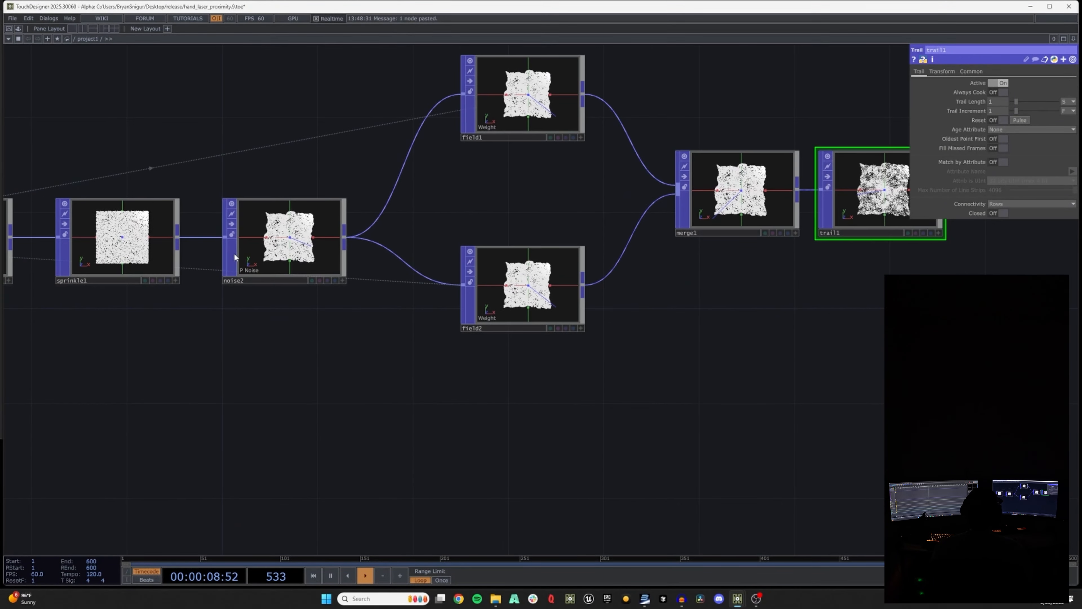
pyautogui.click(231, 224)
pyautogui.scroll(6, 655, 186)
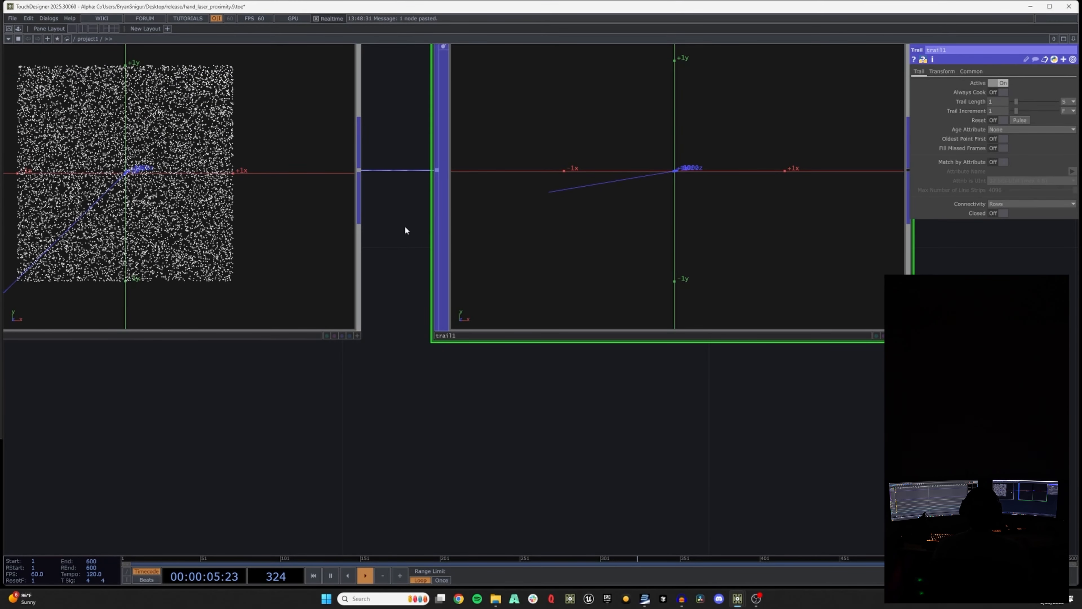
pyautogui.scroll(-8, 320, 208)
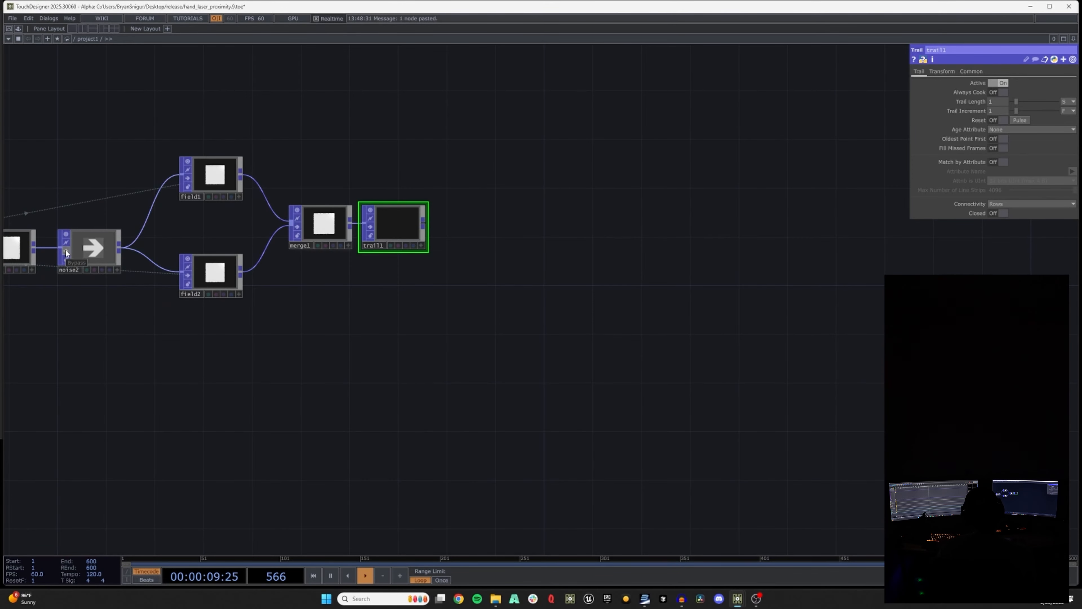
pyautogui.click(66, 250)
# Increase trail1's trail length to about 2.11 seconds
pyautogui.scroll(6, 389, 217)
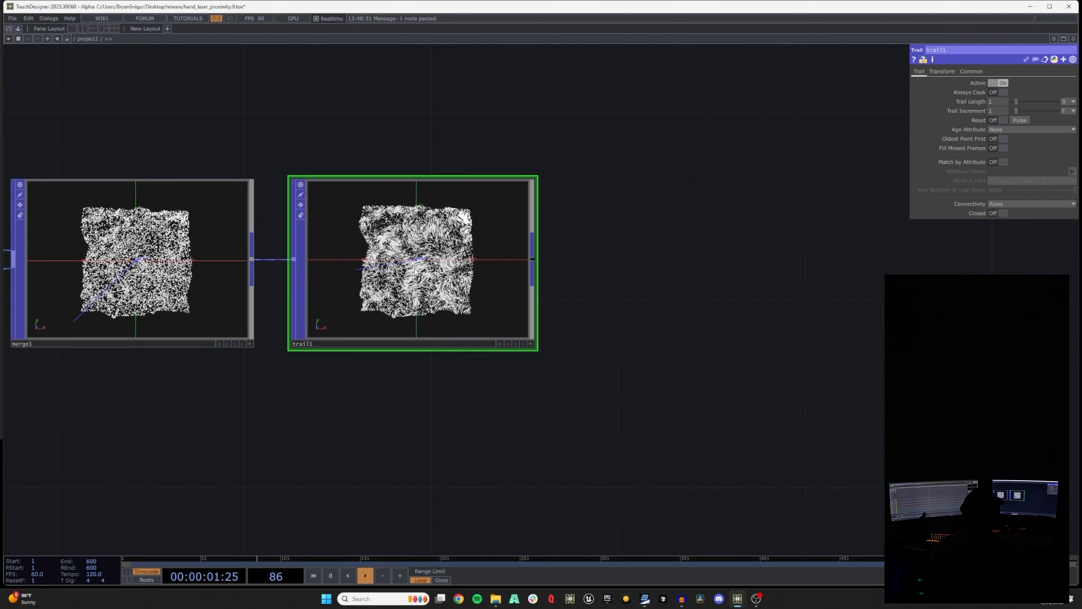
pyautogui.scroll(3, 431, 295)
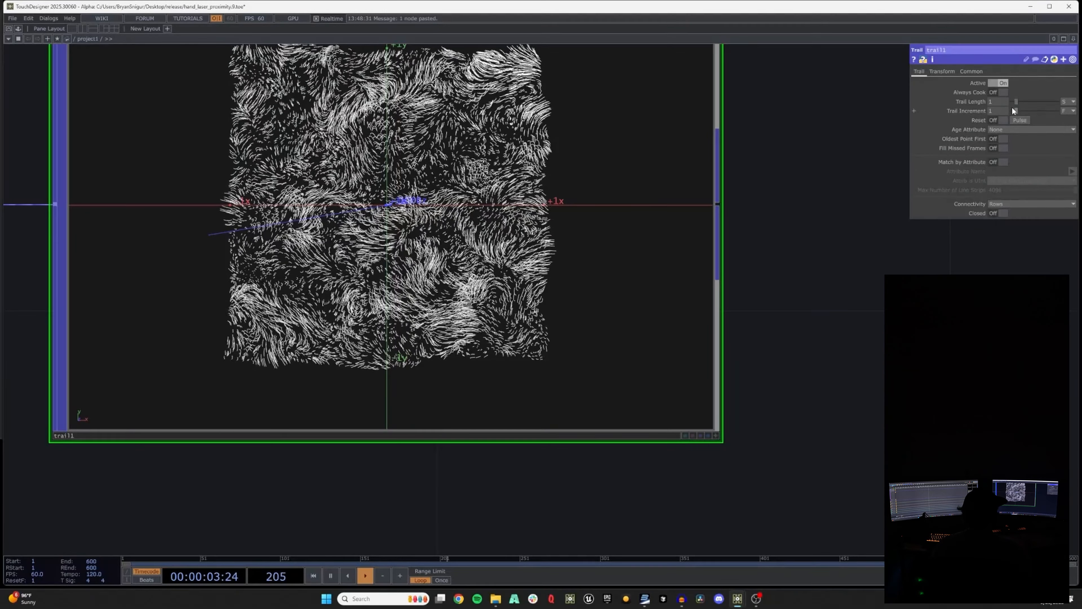
pyautogui.moveTo(1015, 104); pyautogui.dragTo(1022, 102)
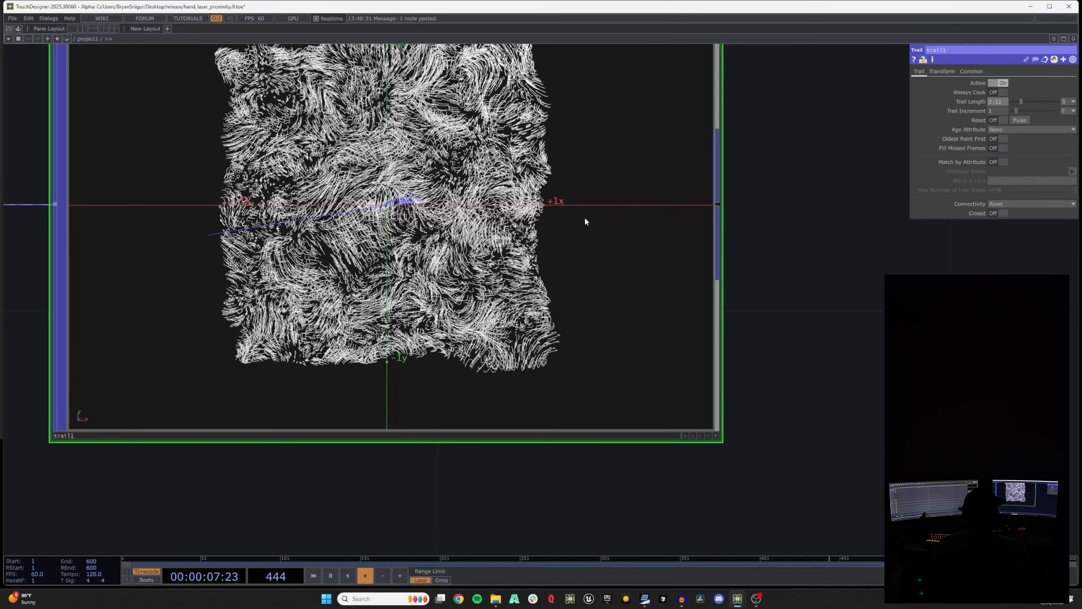
# Add a Delete POP fed by trail1 and place it further along the chain, leaving a gap between them
pyautogui.scroll(-2, 582, 216)
pyautogui.scroll(-5, 422, 212)
pyautogui.moveTo(509, 218); pyautogui.dragTo(484, 214)
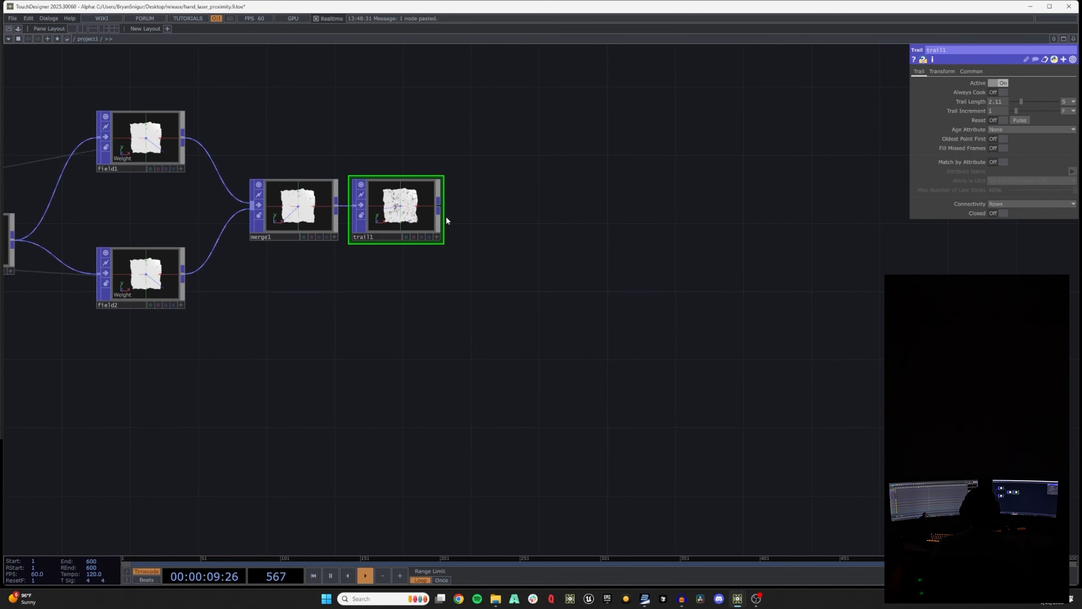
pyautogui.rightClick(439, 203)
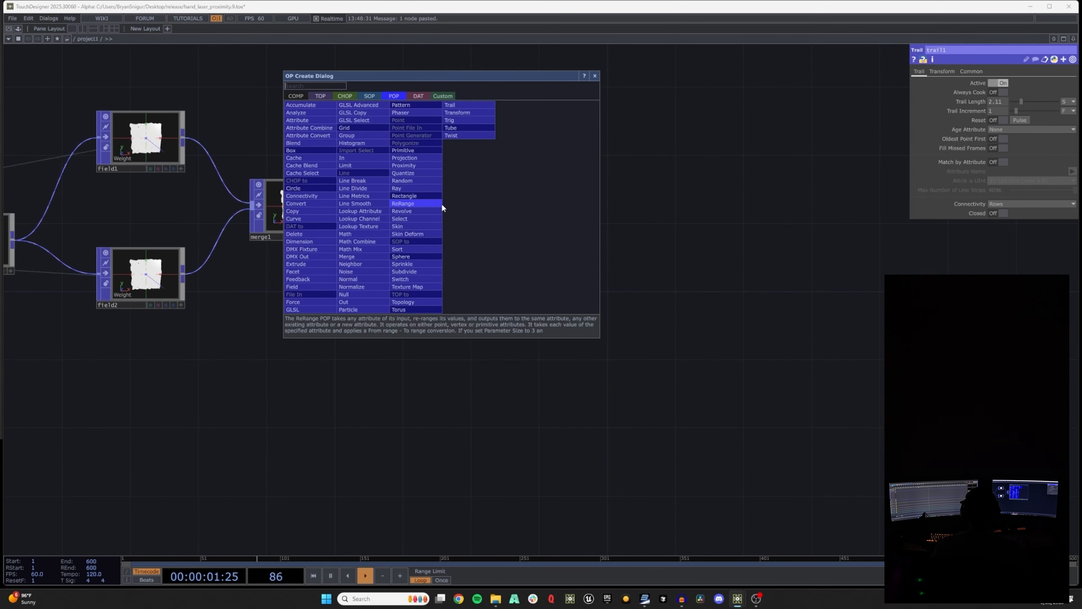
pyautogui.write('de')
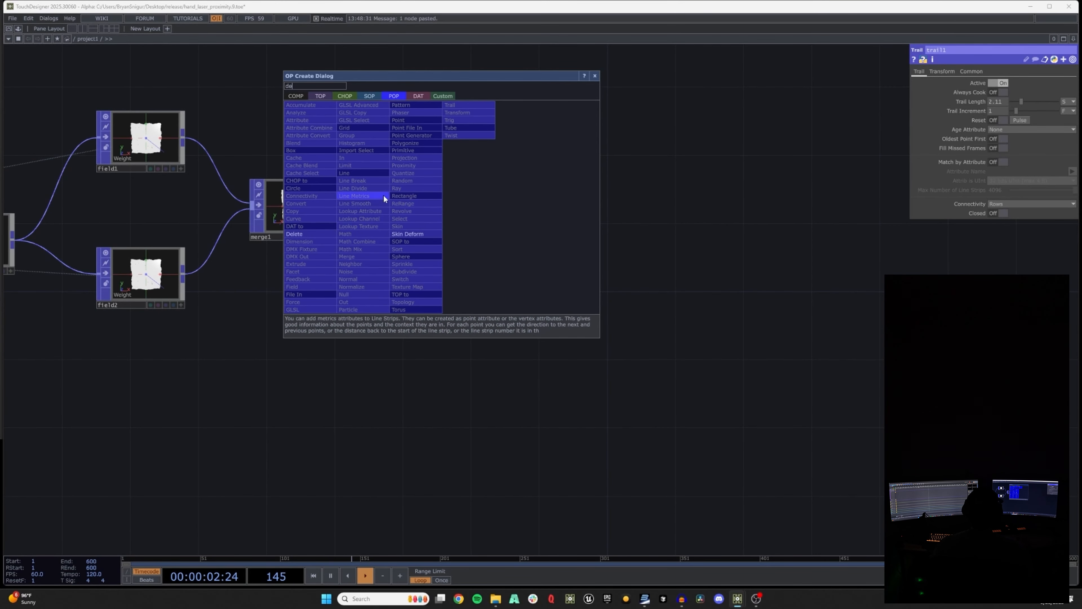
pyautogui.click(309, 234)
pyautogui.click(658, 208)
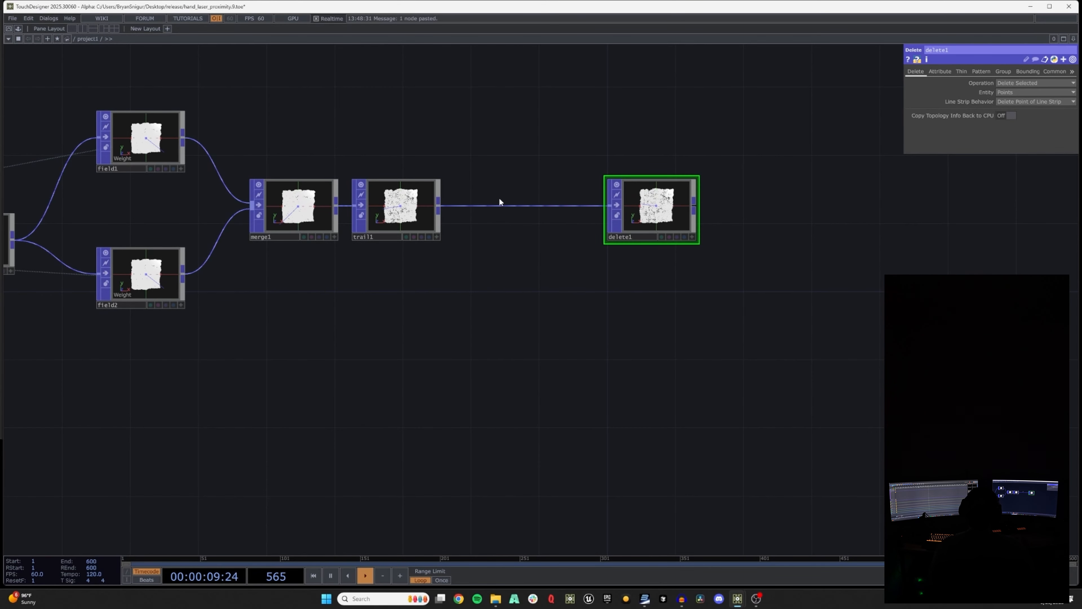
# Examine delete1's attribute options, noise2's point attributes and noise settings, and field1's Weight output settings
pyautogui.click(939, 72)
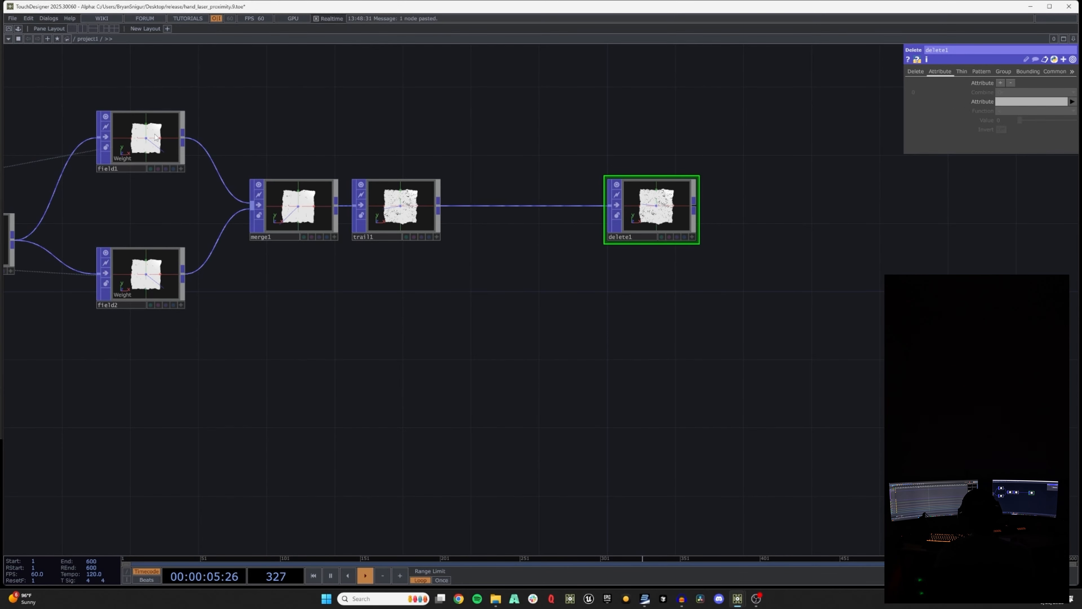
pyautogui.moveTo(146, 183); pyautogui.dragTo(480, 141)
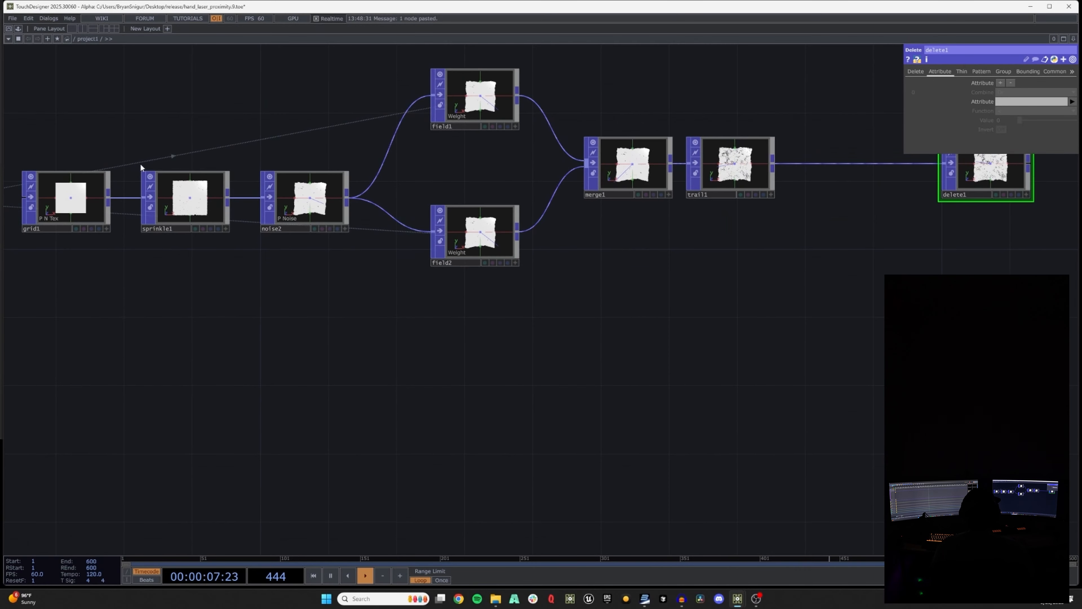
pyautogui.moveTo(140, 165); pyautogui.dragTo(199, 164)
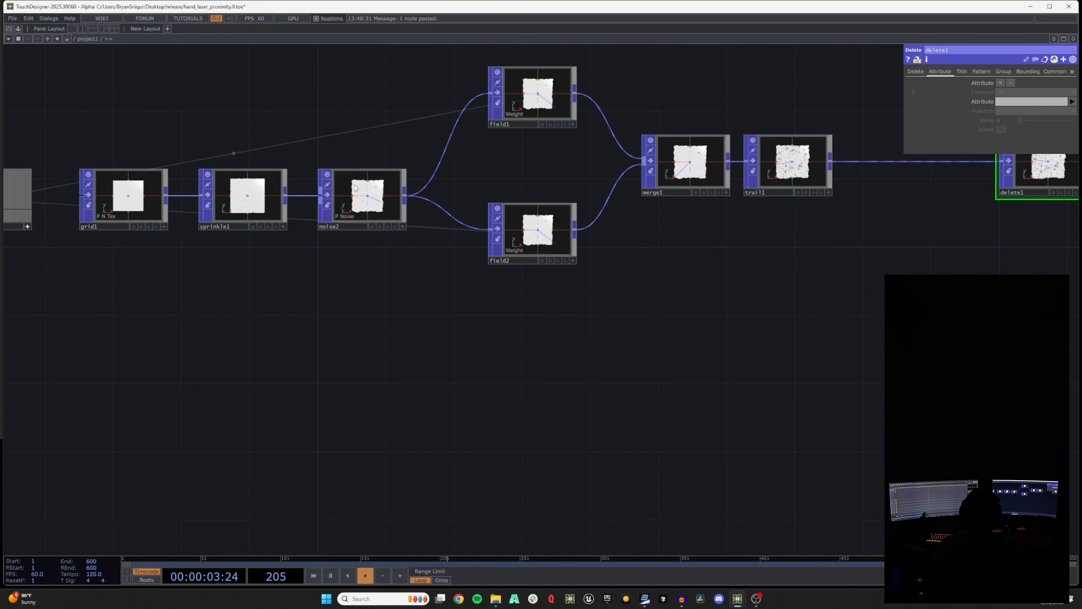
pyautogui.middleClick(349, 197)
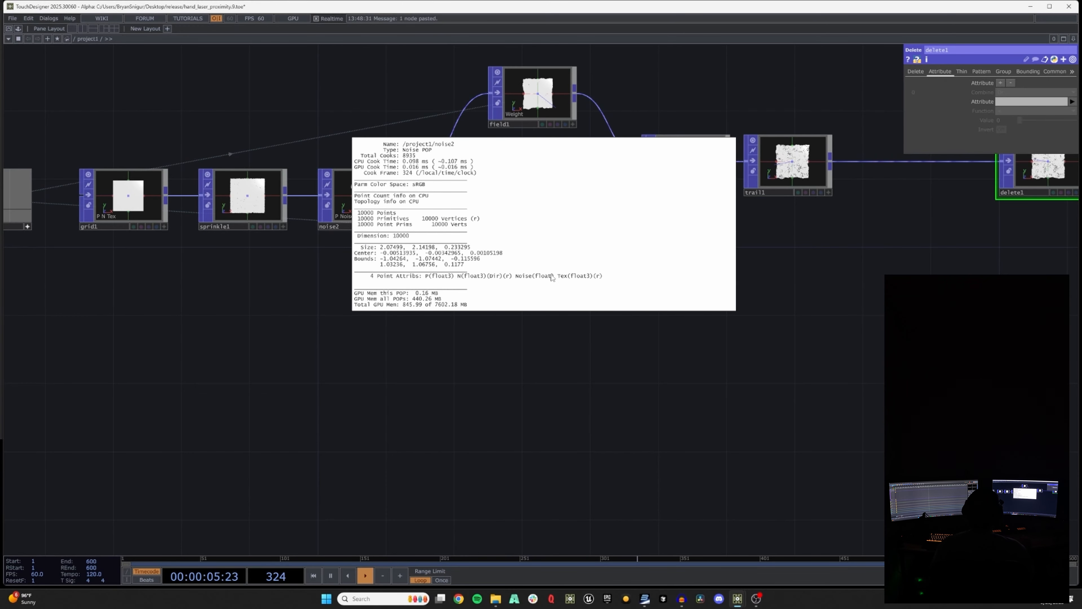
pyautogui.click(372, 209)
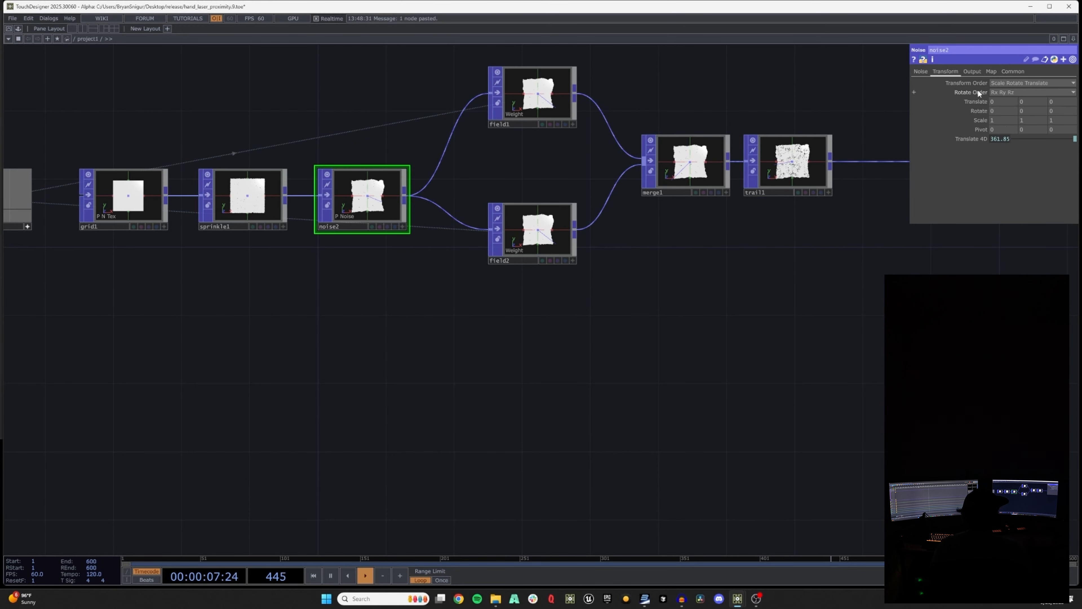
pyautogui.click(921, 71)
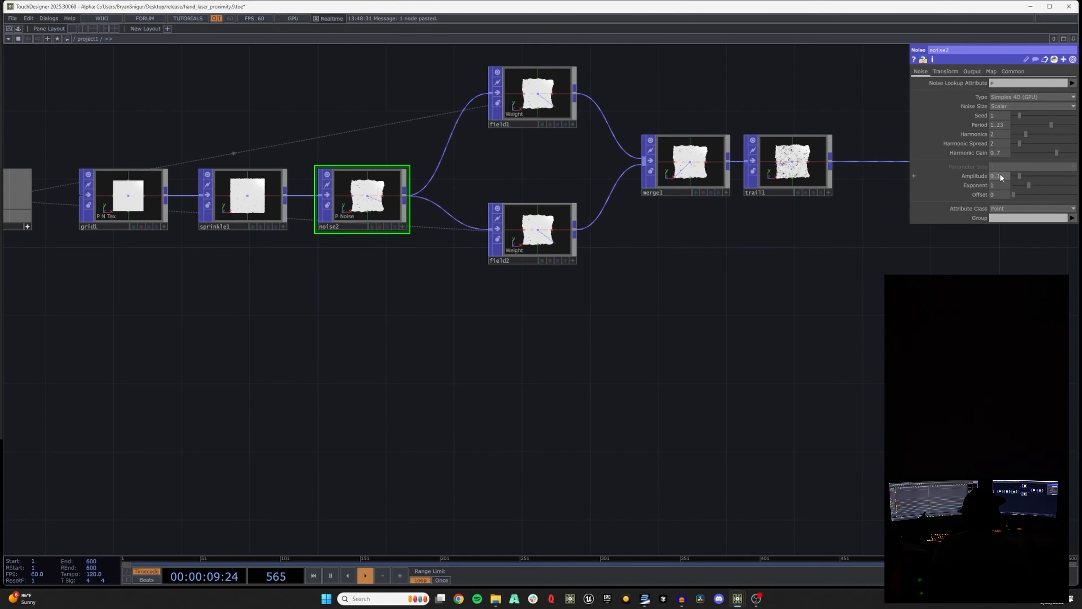
pyautogui.moveTo(434, 115); pyautogui.dragTo(196, 137)
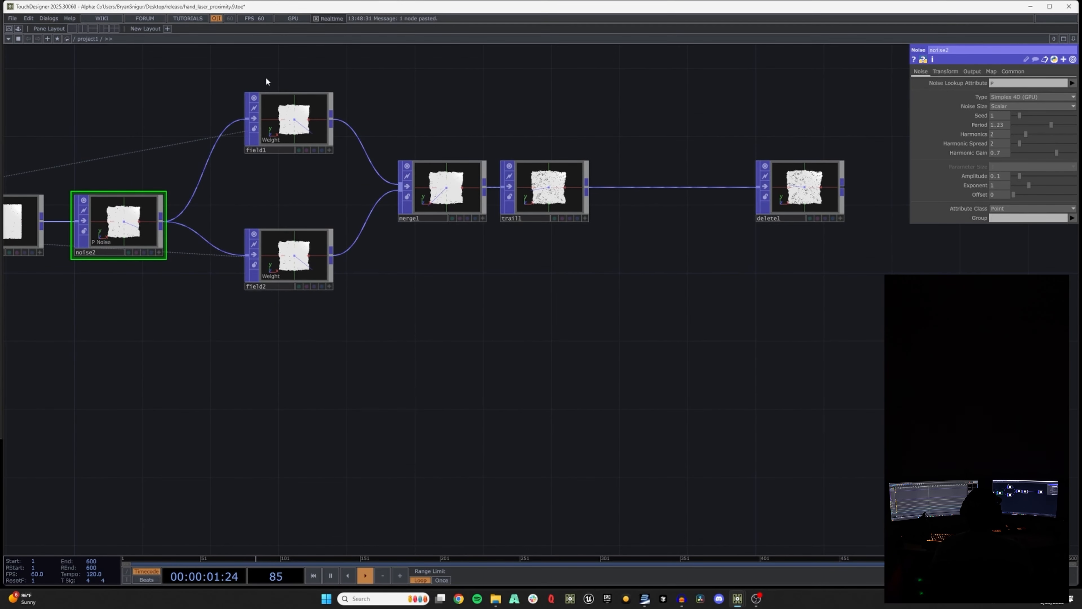
pyautogui.click(276, 100)
pyautogui.moveTo(291, 226)
pyautogui.mouseDown(button='right')
pyautogui.moveTo(295, 307)
pyautogui.moveTo(245, 146)
pyautogui.moveTo(290, 206)
pyautogui.mouseUp(button='right')
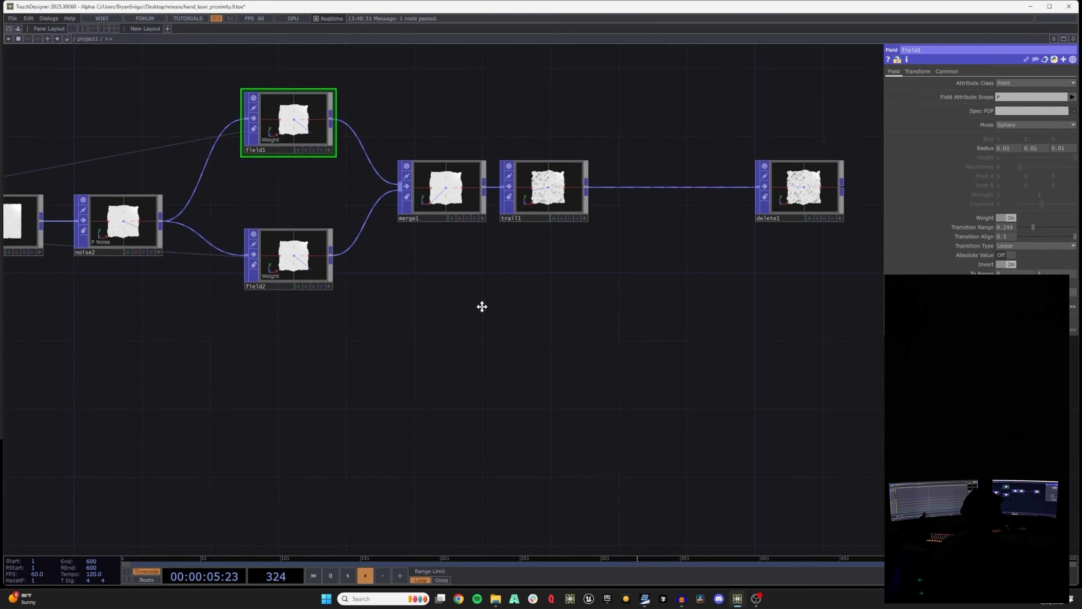
pyautogui.moveTo(483, 305); pyautogui.dragTo(274, 287)
# Configure delete1 to delete points by the Weight attribute using the >= function with a value of 1
pyautogui.click(590, 170)
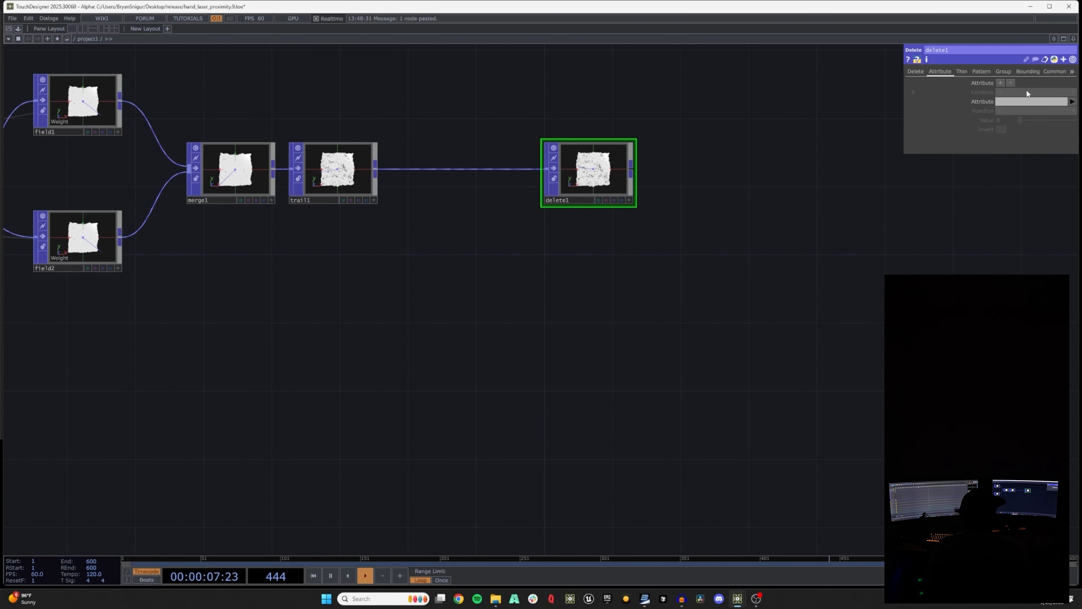
pyautogui.click(1072, 101)
pyautogui.click(1066, 162)
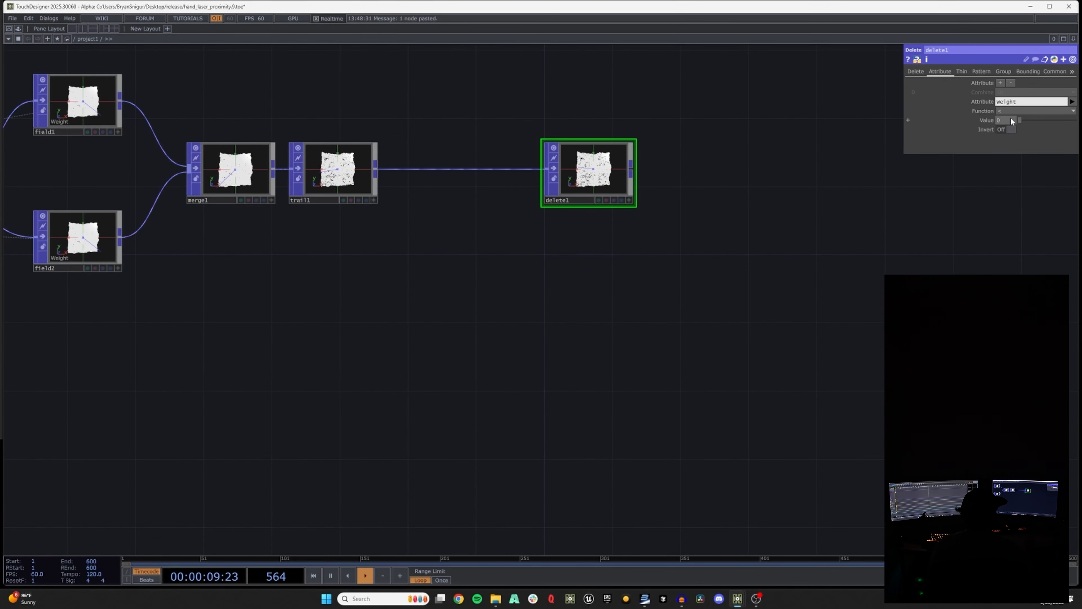
pyautogui.click(1001, 145)
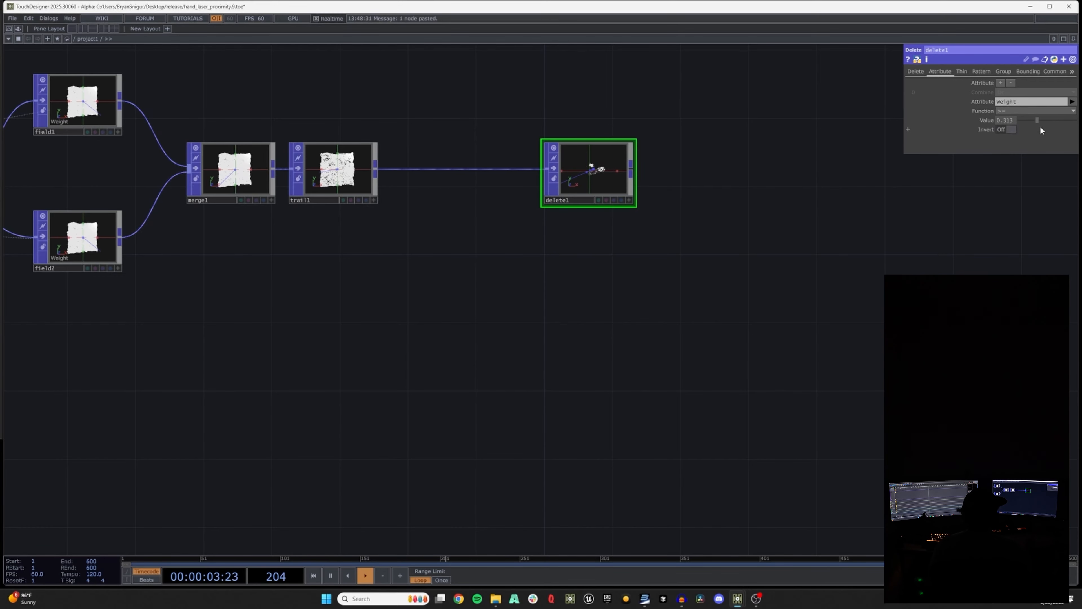
pyautogui.moveTo(631, 269); pyautogui.dragTo(472, 294)
pyautogui.scroll(6, 422, 198)
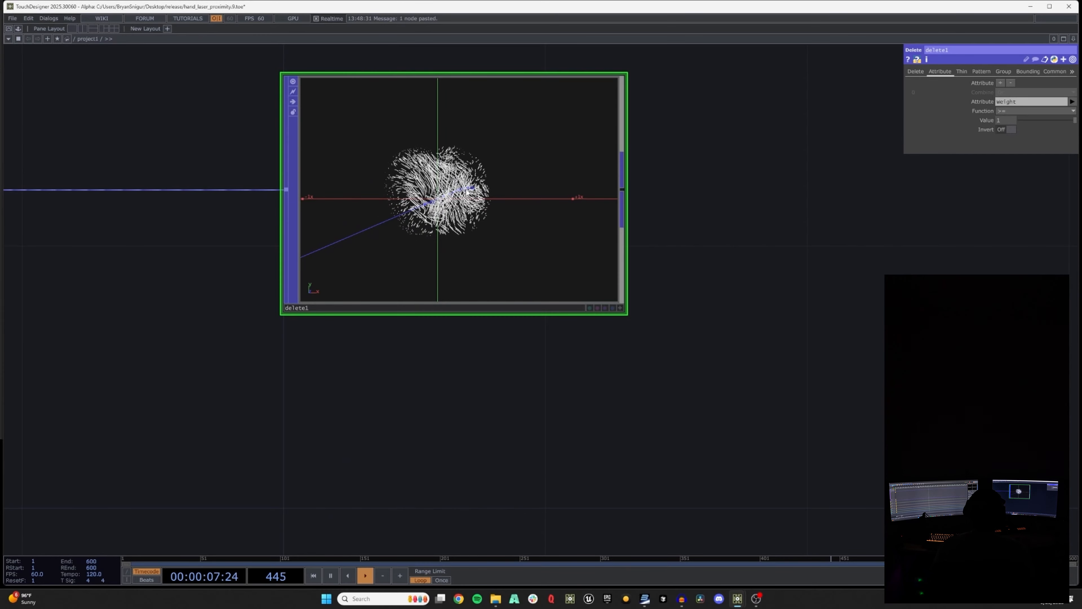
# Add a Noise POP fed by delete1 and place it beside that node in the chain
pyautogui.scroll(-6, 469, 194)
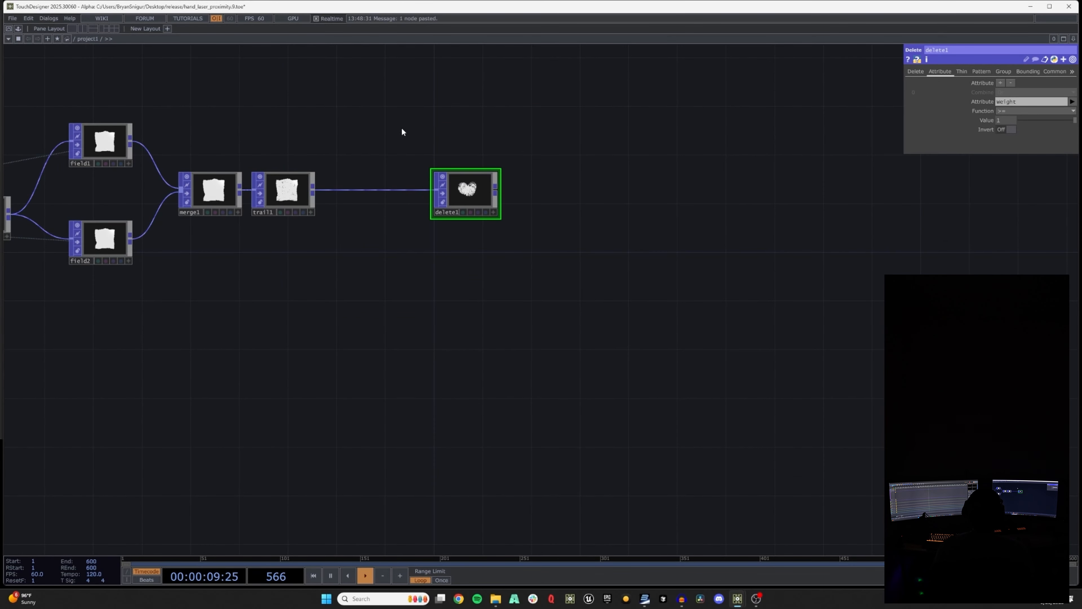
pyautogui.moveTo(402, 128); pyautogui.dragTo(435, 152)
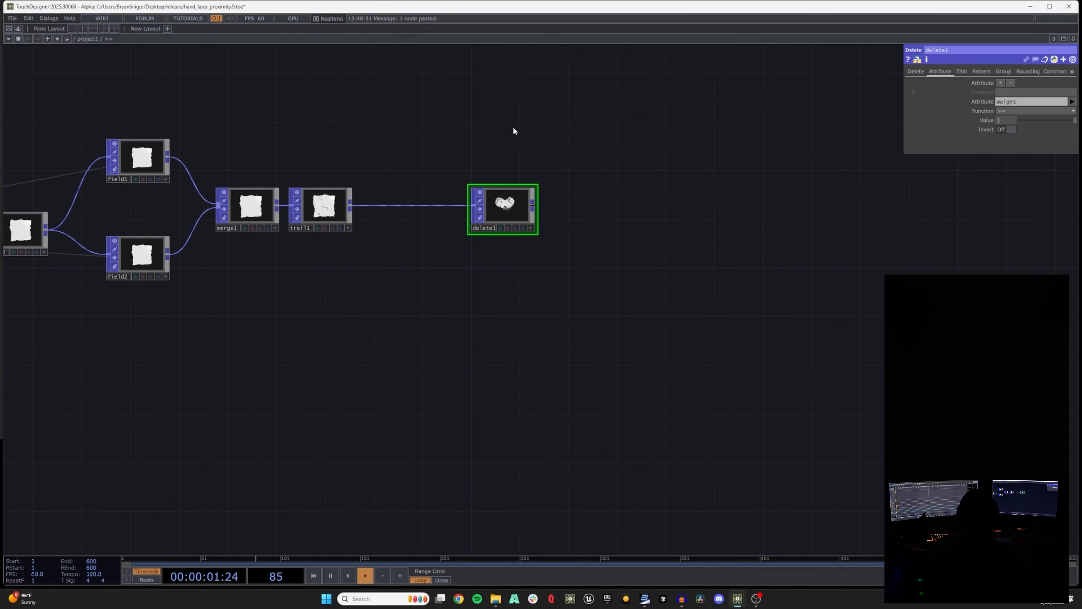
pyautogui.moveTo(598, 256); pyautogui.dragTo(513, 270)
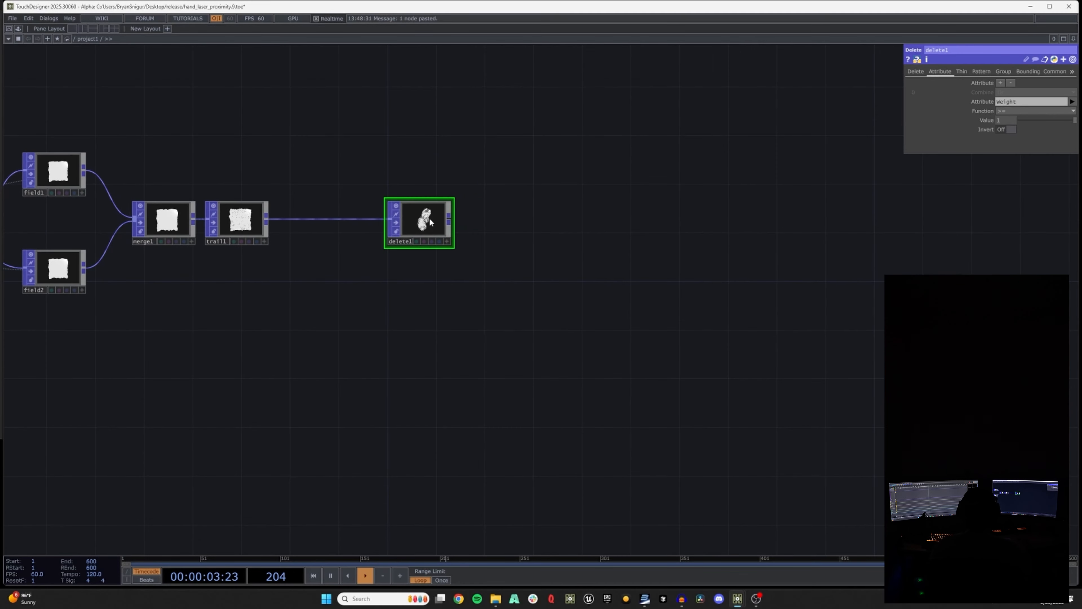
pyautogui.scroll(5, 460, 226)
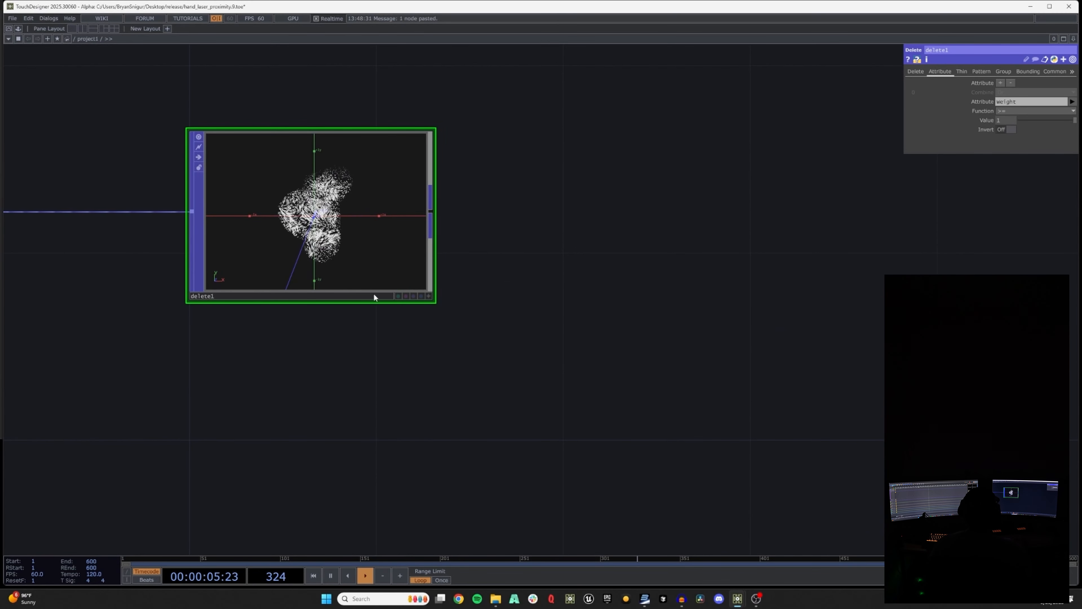
pyautogui.scroll(-3, 374, 297)
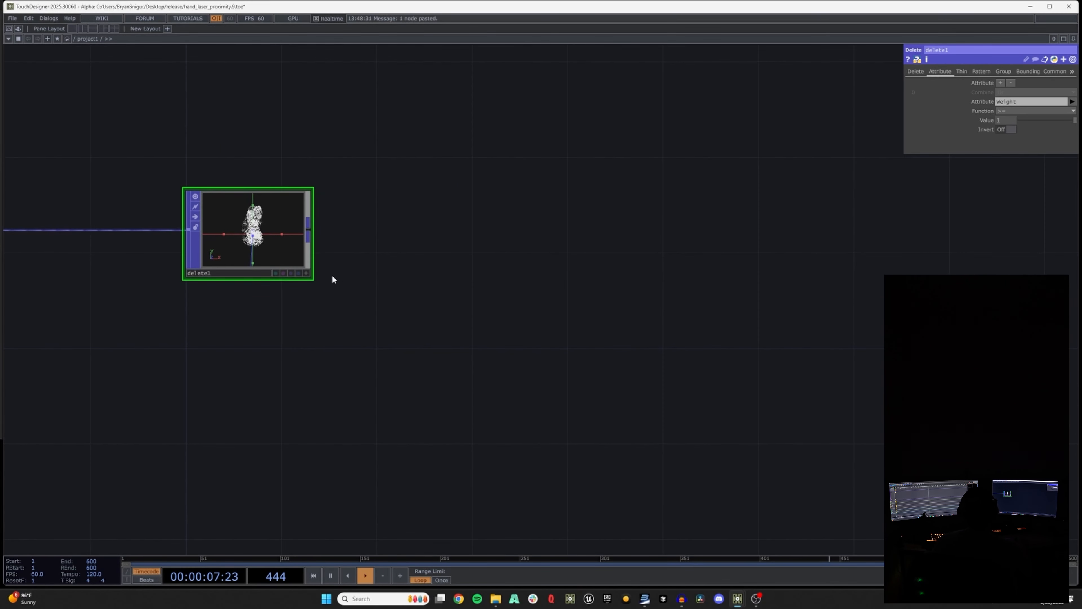
pyautogui.rightClick(308, 232)
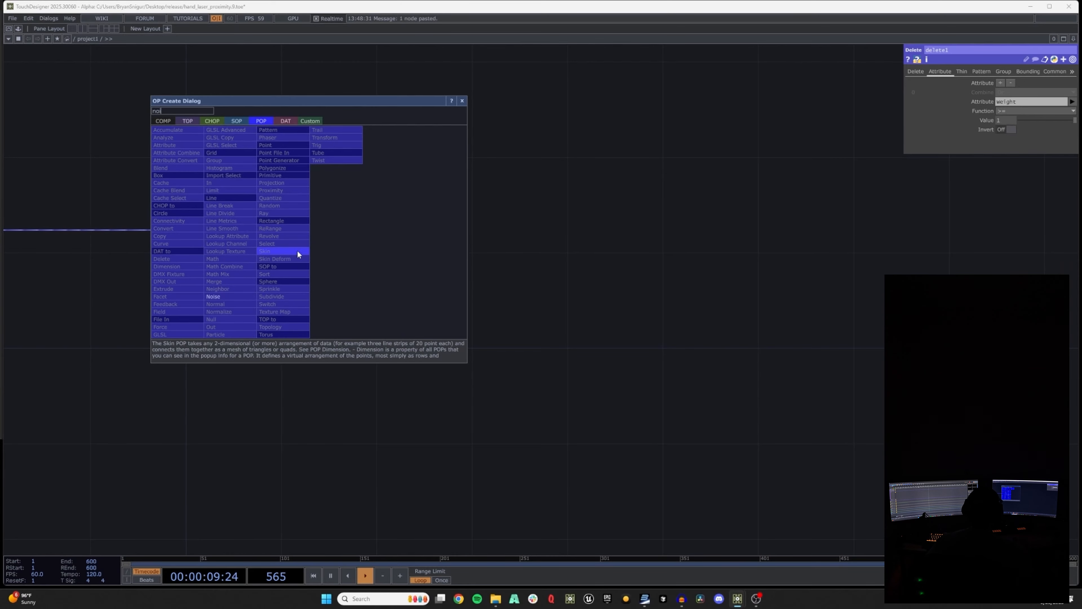
pyautogui.click(214, 296)
pyautogui.click(443, 228)
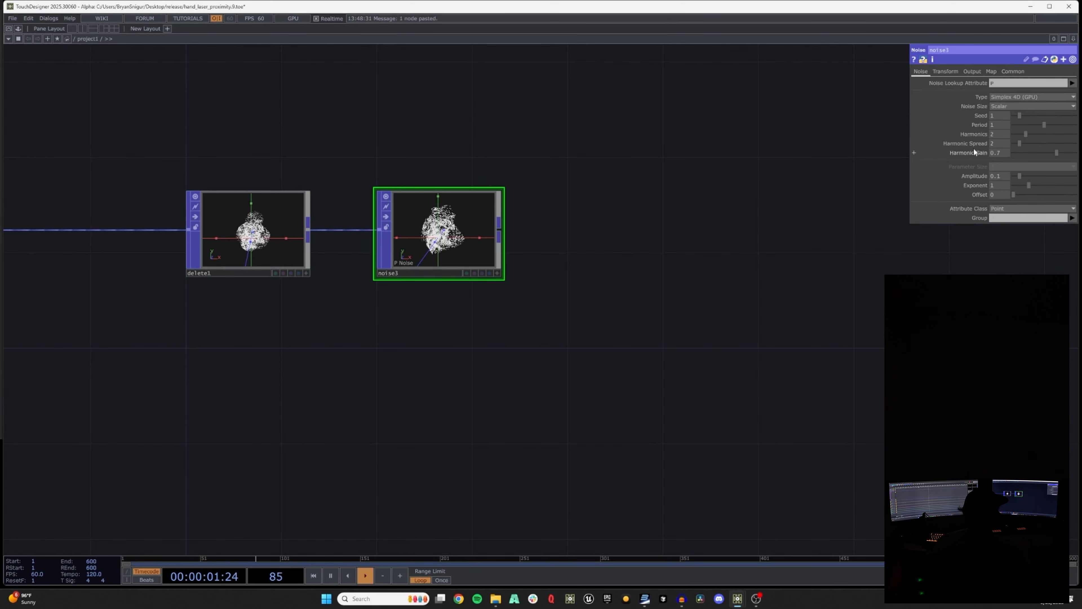
# Animate noise3 by driving Translate 4D with a time-in-seconds expression, and reduce its noise period to about 0.33
pyautogui.click(947, 71)
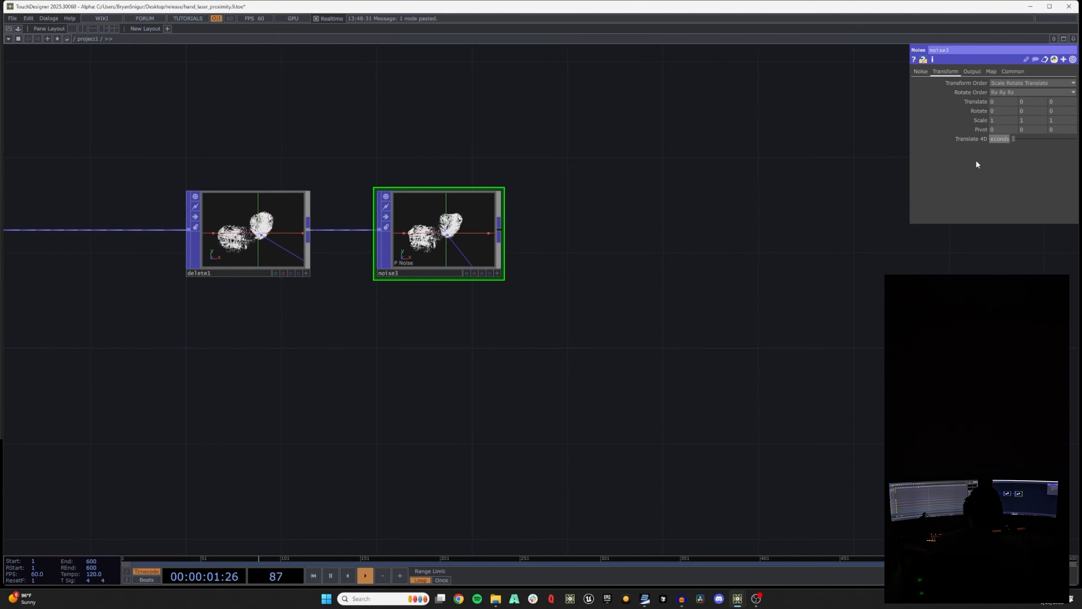
pyautogui.moveTo(691, 200); pyautogui.dragTo(672, 204)
pyautogui.scroll(5, 427, 240)
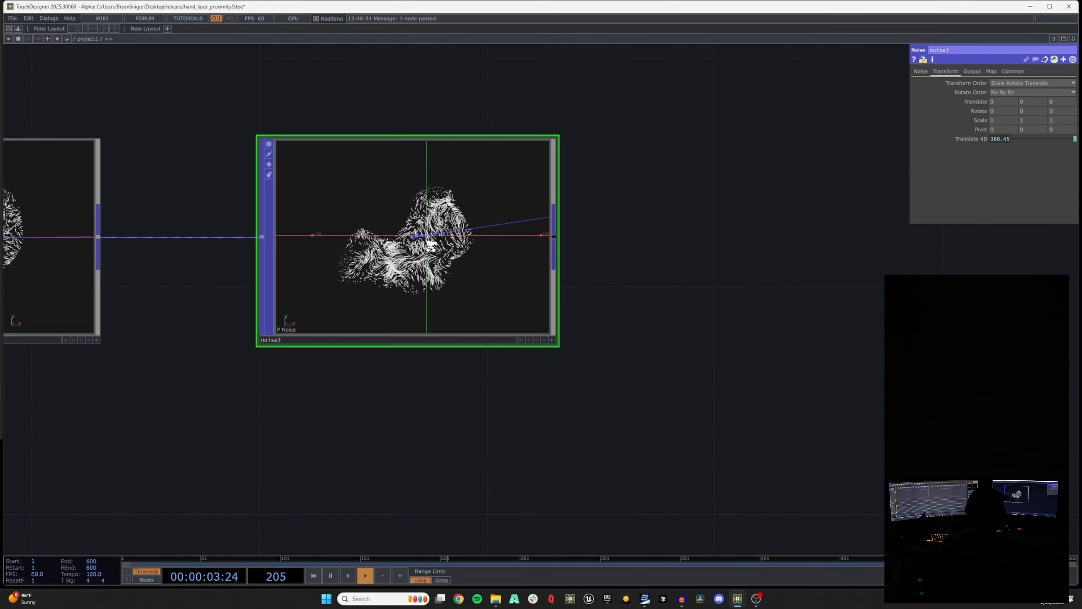
pyautogui.scroll(2, 427, 241)
pyautogui.click(920, 74)
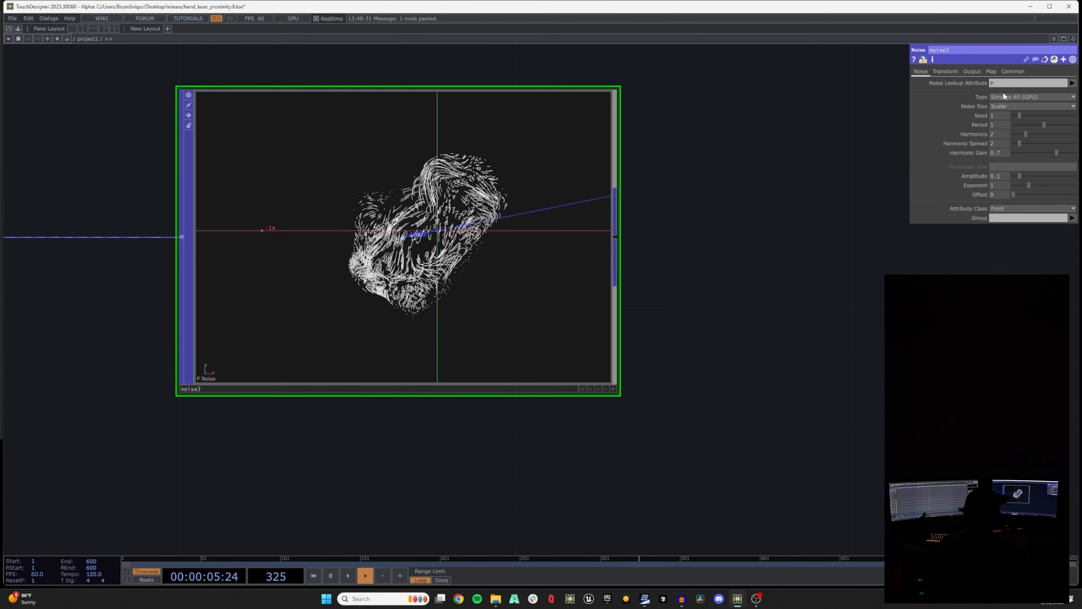
pyautogui.moveTo(1044, 124); pyautogui.dragTo(1026, 125)
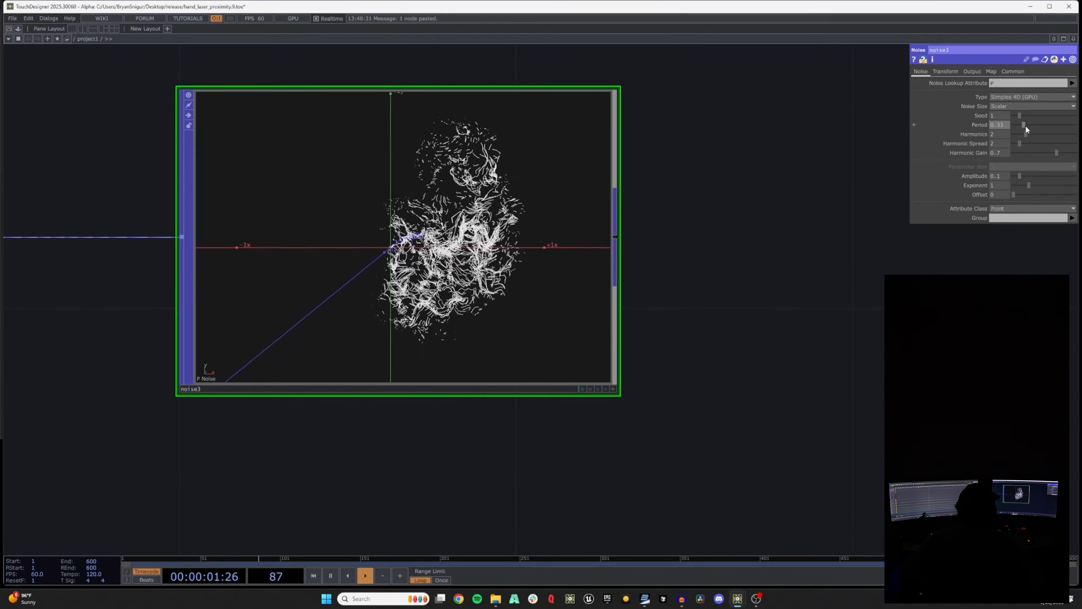
# Add a Null POP fed by noise3, placed further along the chain with a gap between them
pyautogui.scroll(-5, 385, 148)
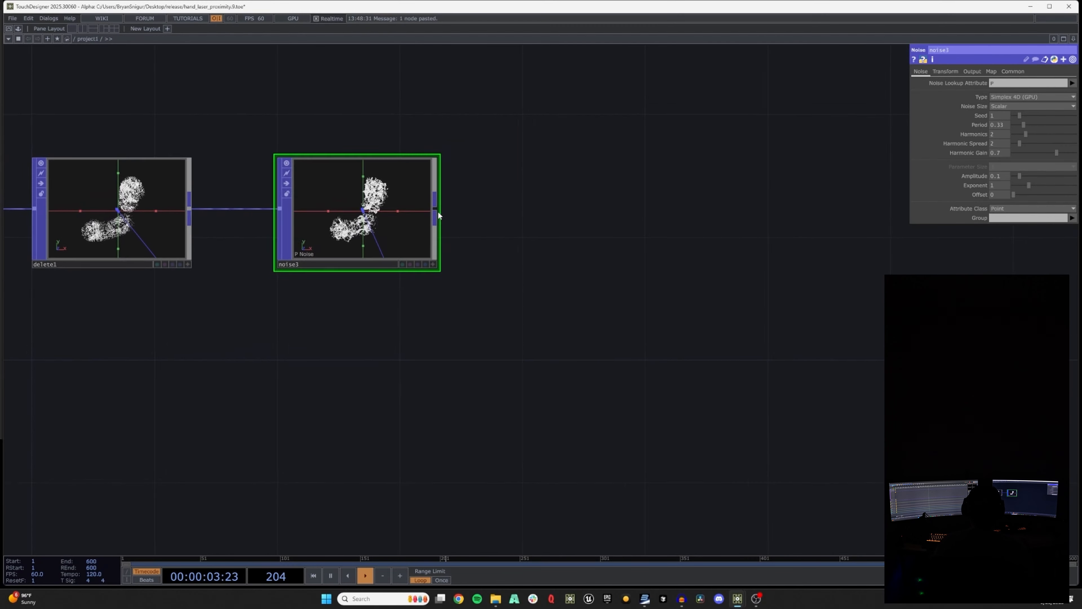
pyautogui.moveTo(439, 212); pyautogui.dragTo(384, 229)
pyautogui.hotkey('alt', 'n')
pyautogui.click(640, 228)
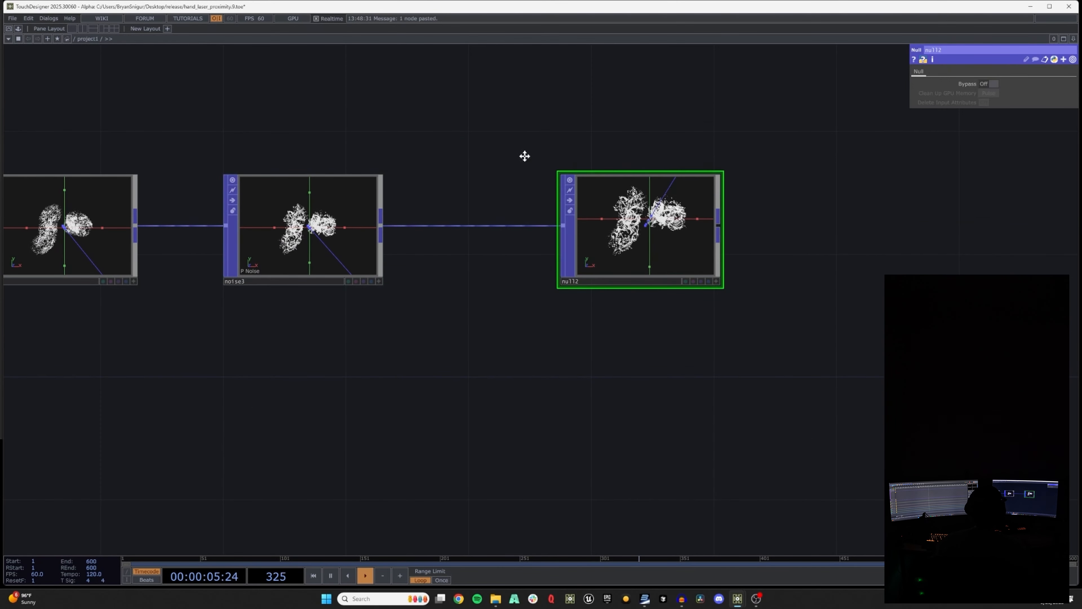
# Add a Geometry COMP fed by null2 and place it at the end of the POP chain
pyautogui.moveTo(524, 156); pyautogui.dragTo(285, 177)
pyautogui.scroll(-3, 287, 180)
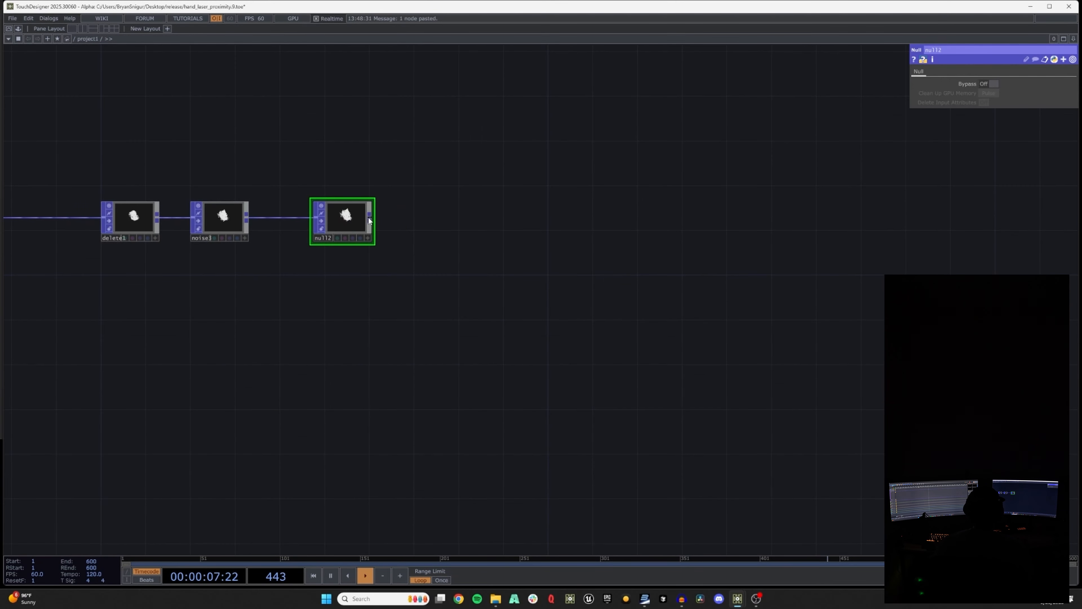
pyautogui.rightClick(371, 219)
pyautogui.write('geo')
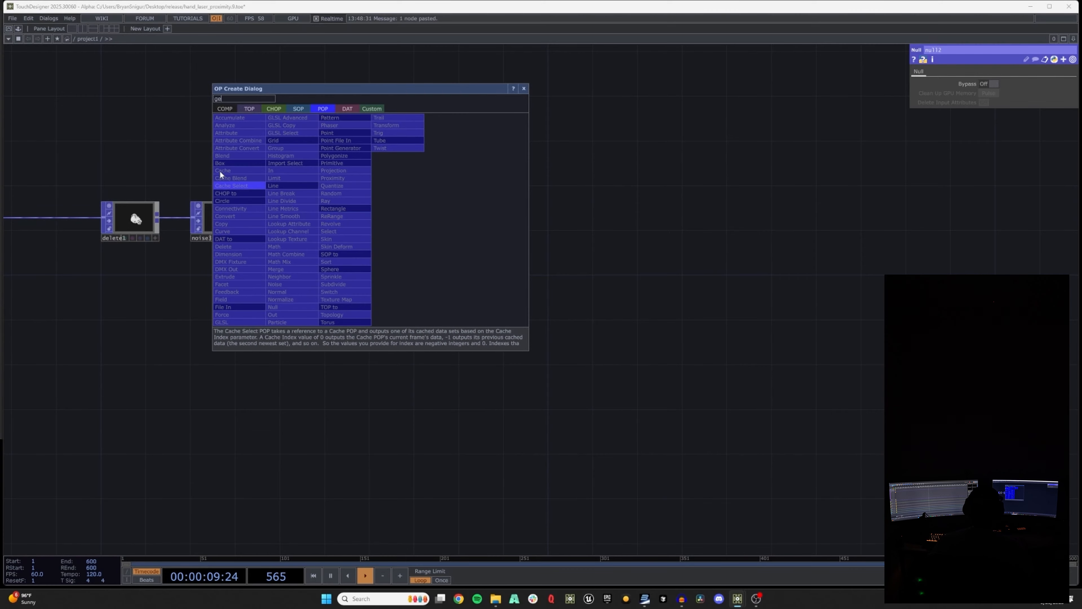
pyautogui.click(221, 108)
pyautogui.click(245, 158)
pyautogui.click(475, 217)
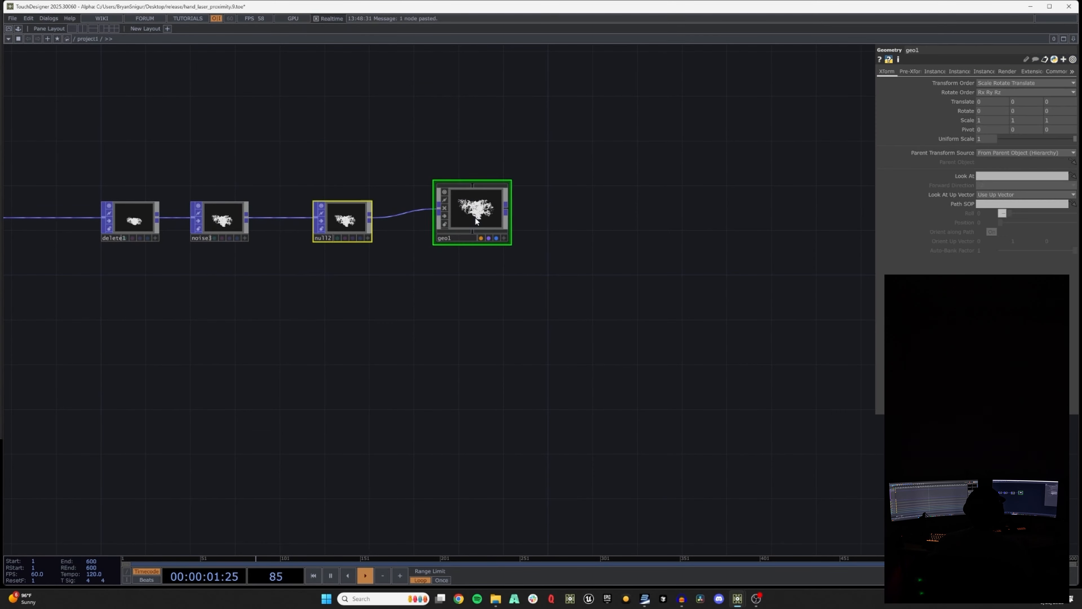
# Add a Camera COMP above geo1 and a Light COMP beside the camera
pyautogui.press('Tab')
pyautogui.click(317, 89)
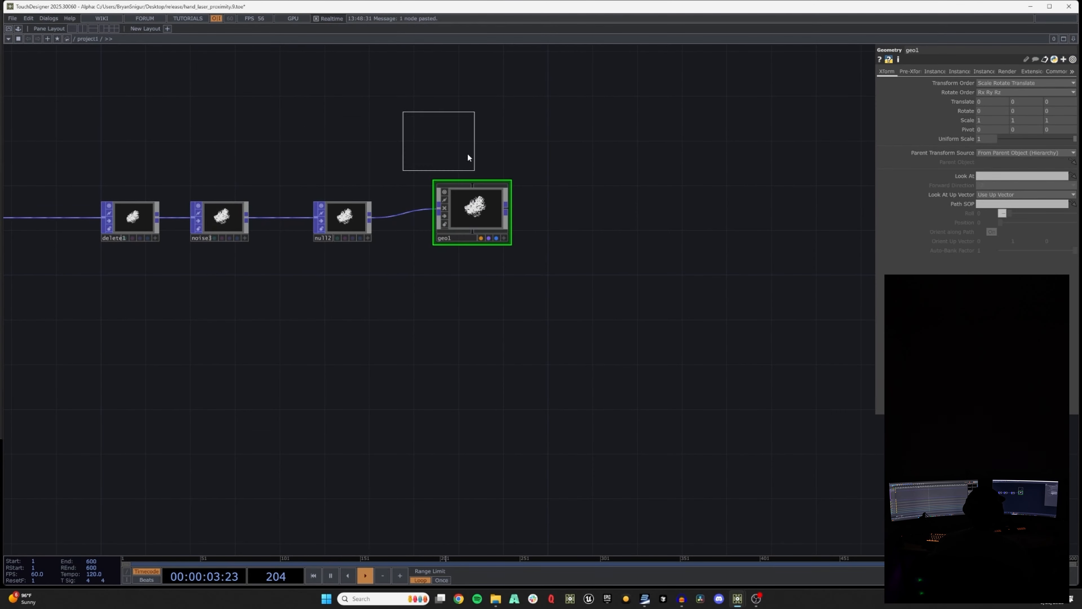
pyautogui.click(500, 153)
pyautogui.press('Tab')
pyautogui.click(427, 118)
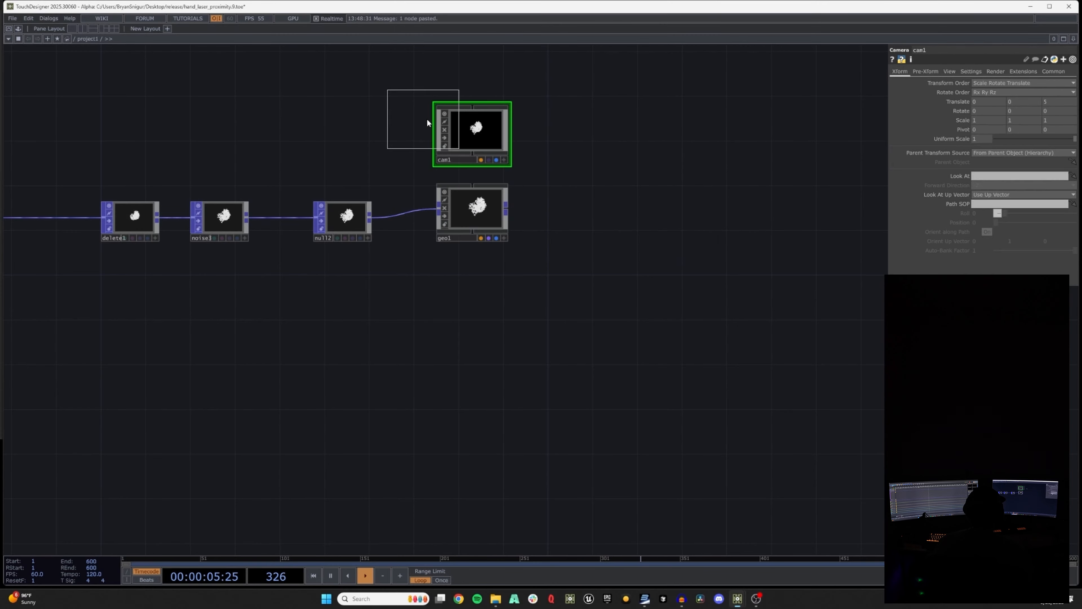
pyautogui.click(579, 136)
# Add a Render TOP below light1 and beside geo1
pyautogui.press('Tab')
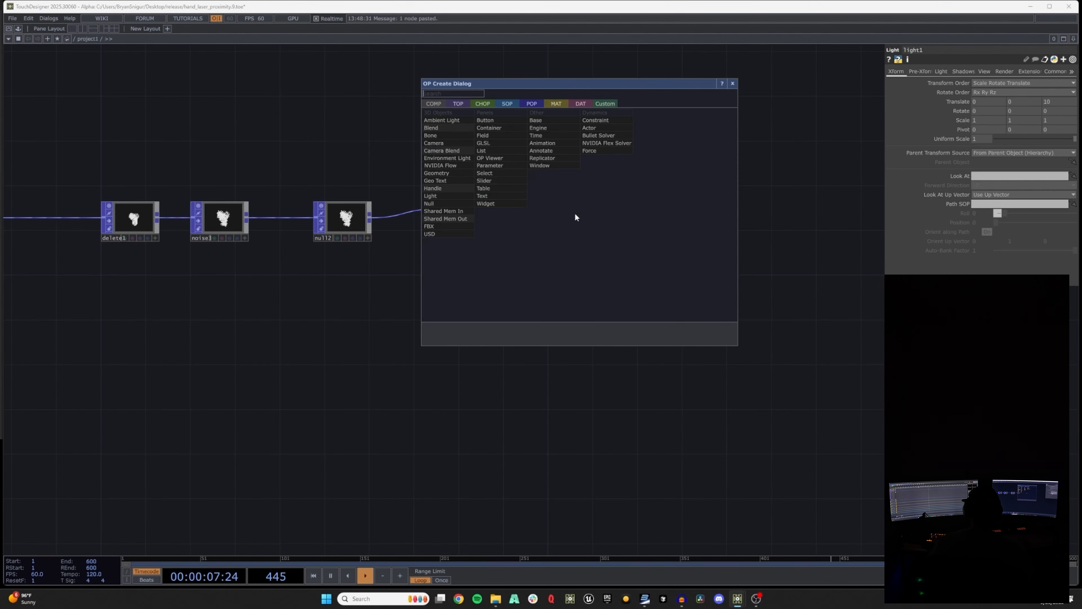
pyautogui.write('render')
pyautogui.click(468, 104)
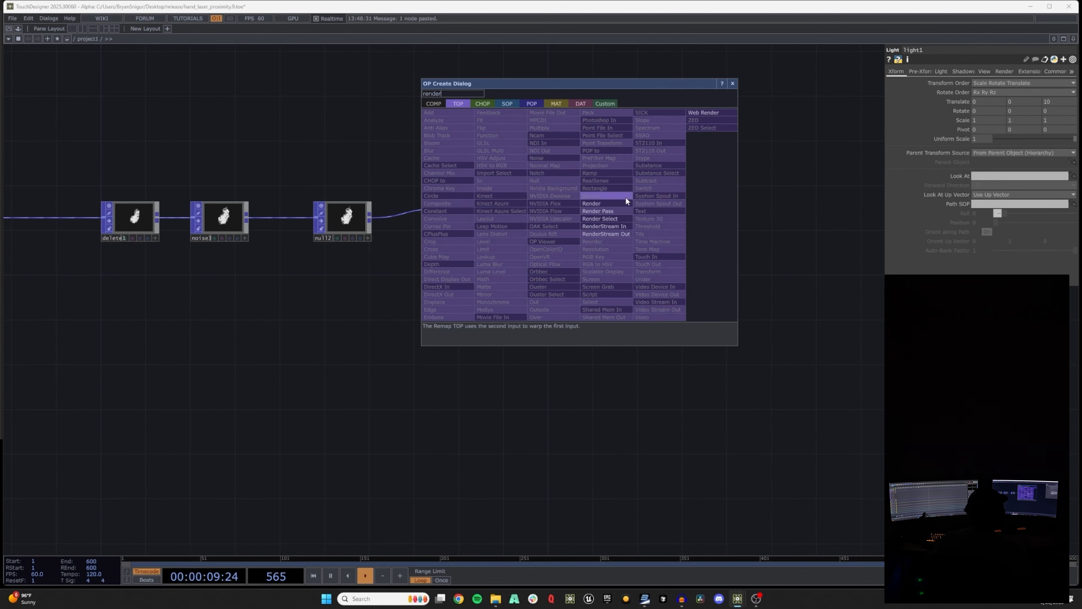
pyautogui.click(597, 204)
pyautogui.click(586, 213)
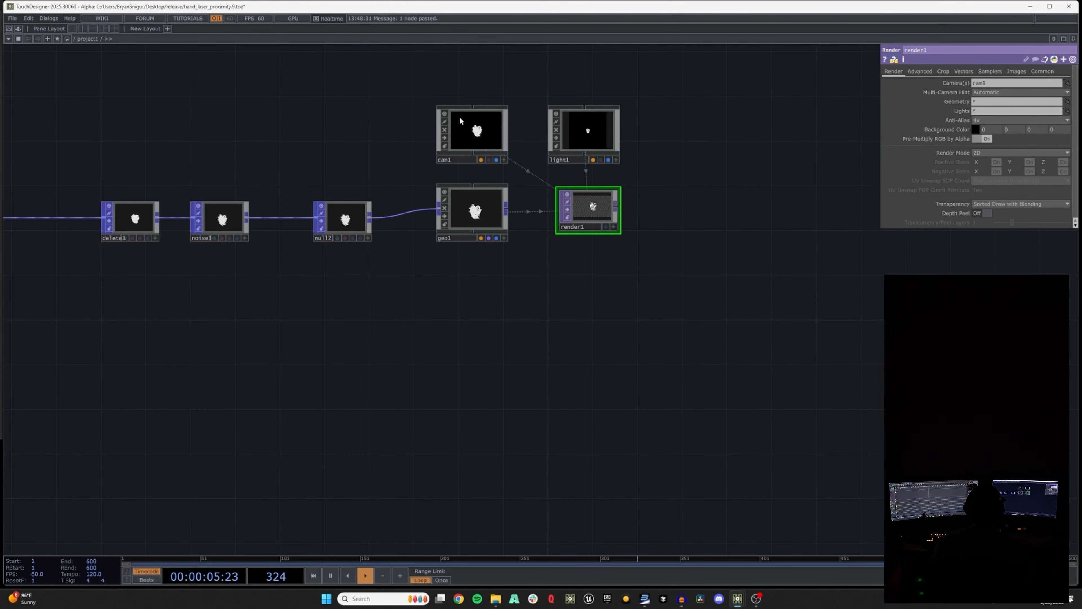
# Set render1's resolution to 2048 x 2048
pyautogui.click(1043, 72)
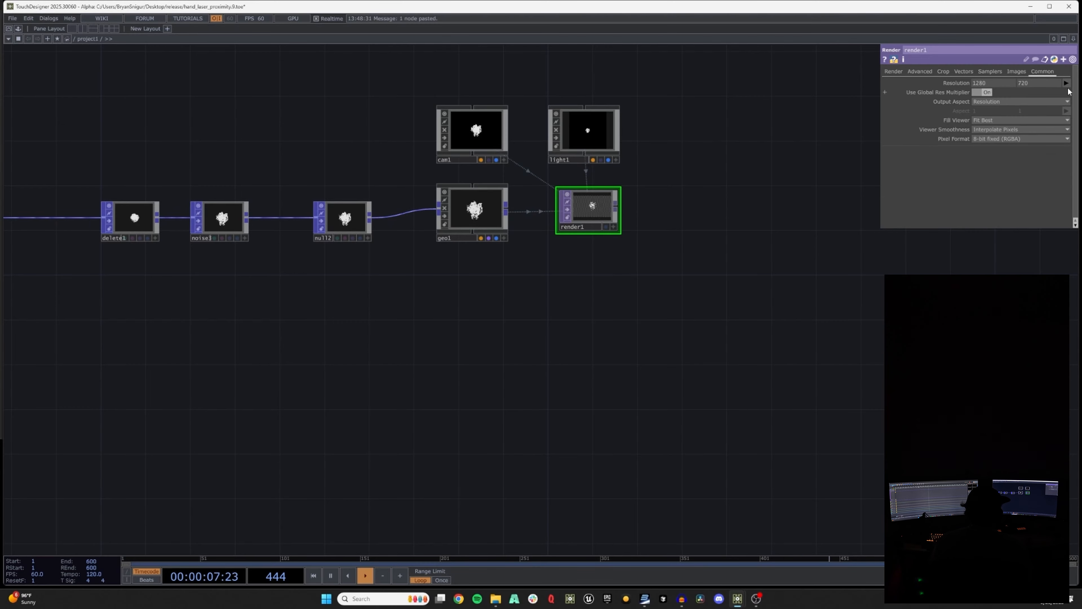
pyautogui.click(1067, 83)
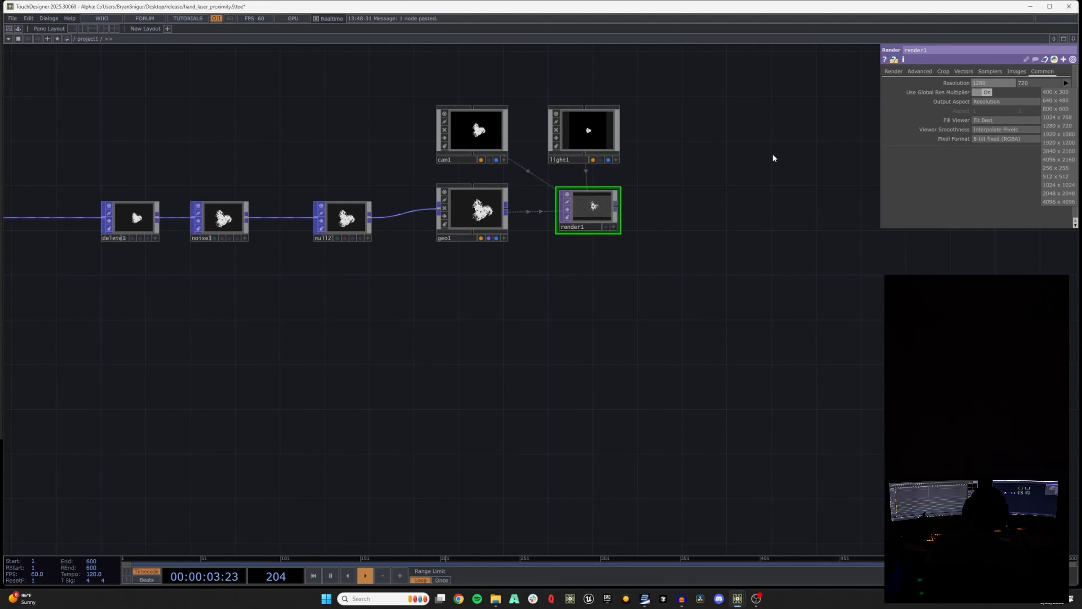
pyautogui.click(1054, 194)
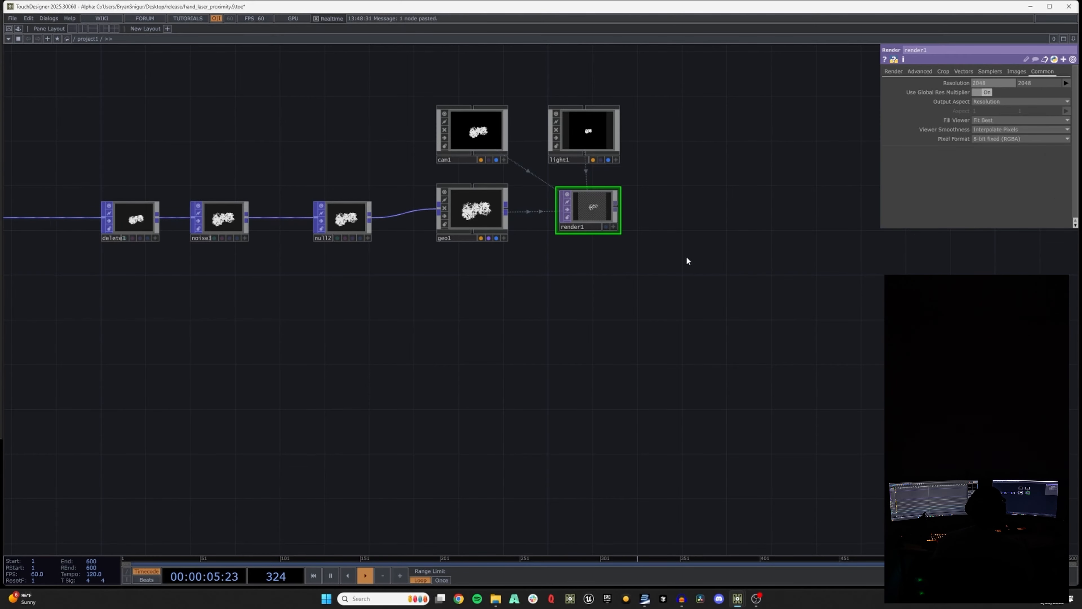
# Move cam1 closer to the point cloud by setting its Z translation to 2.4
pyautogui.scroll(6, 582, 210)
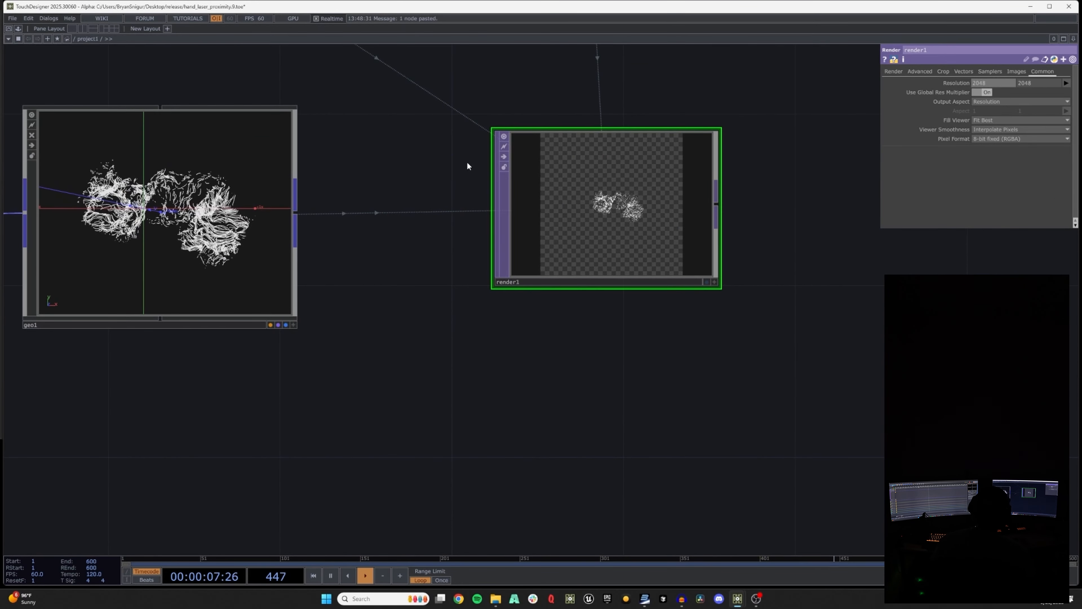
pyautogui.scroll(-5, 171, 290)
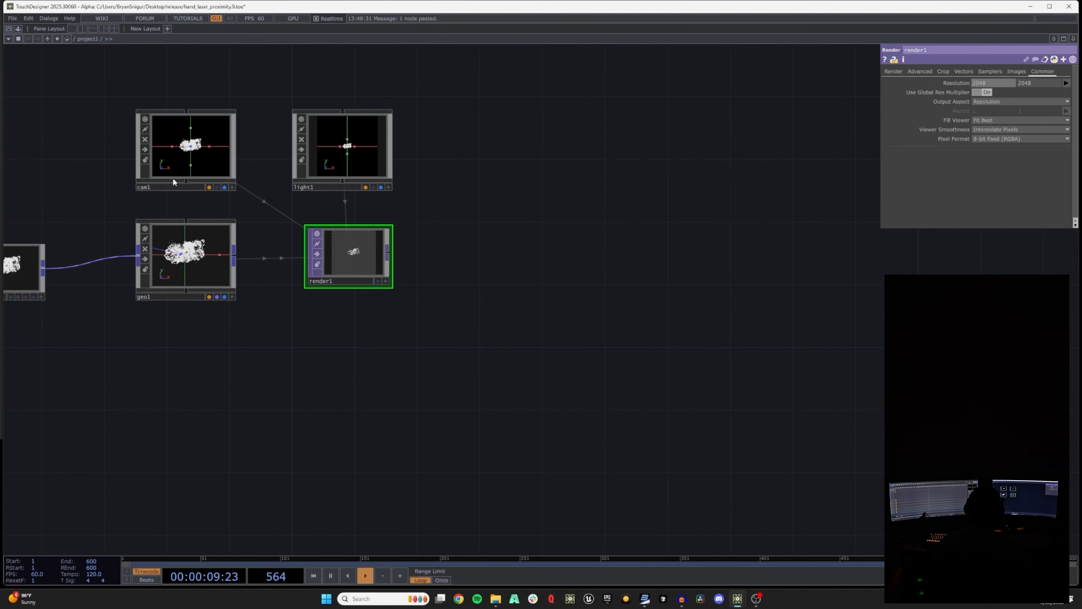
pyautogui.click(186, 148)
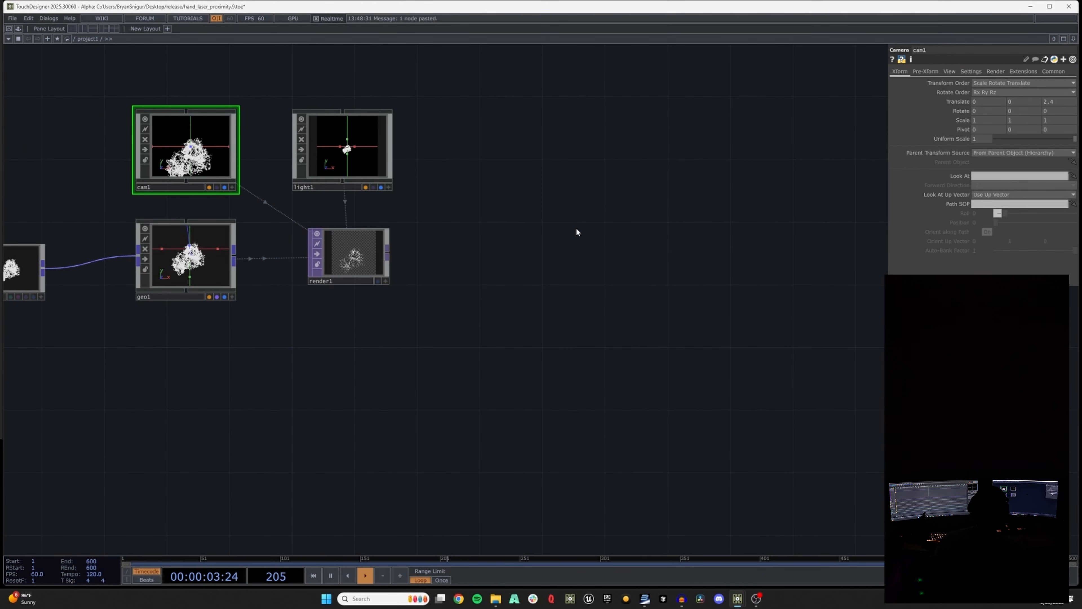
# Connect render1's output to the corner component that feeds the window output, and check the image passing through
pyautogui.scroll(-6, 416, 247)
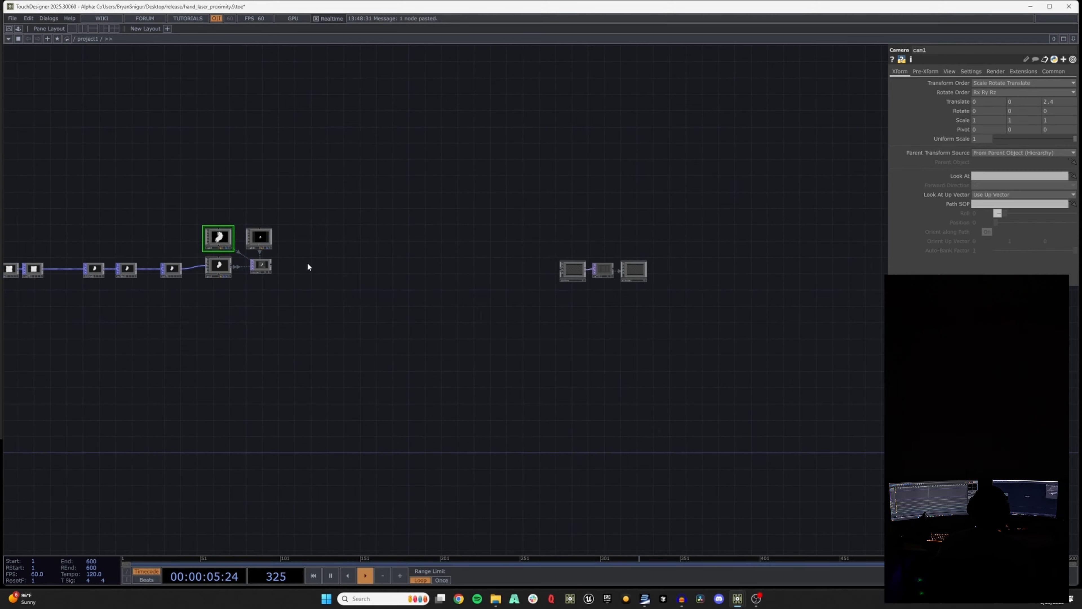
pyautogui.moveTo(255, 265); pyautogui.dragTo(562, 275)
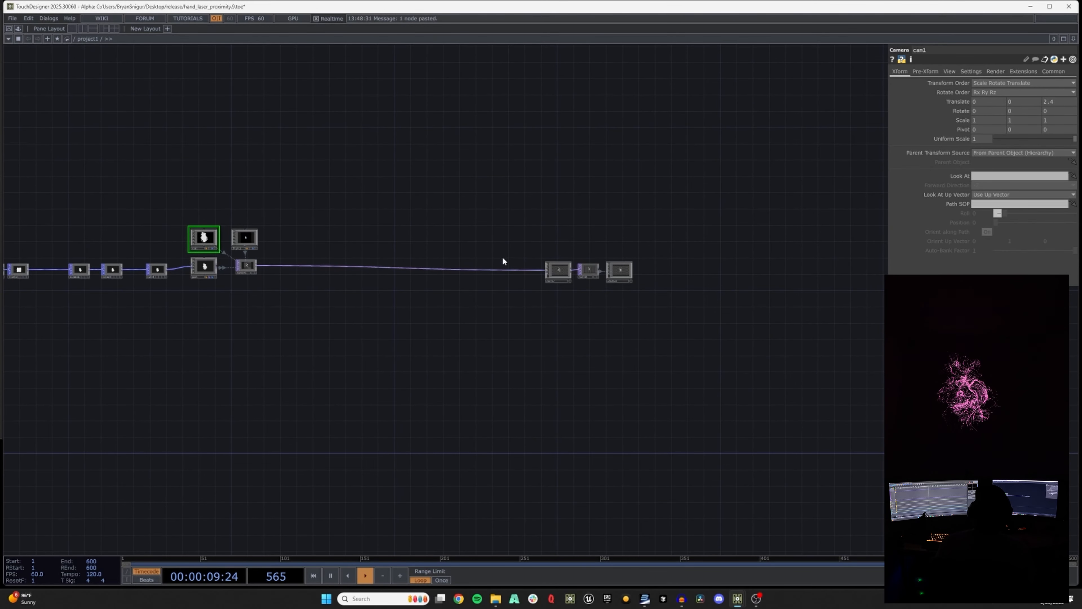
pyautogui.scroll(3, 525, 271)
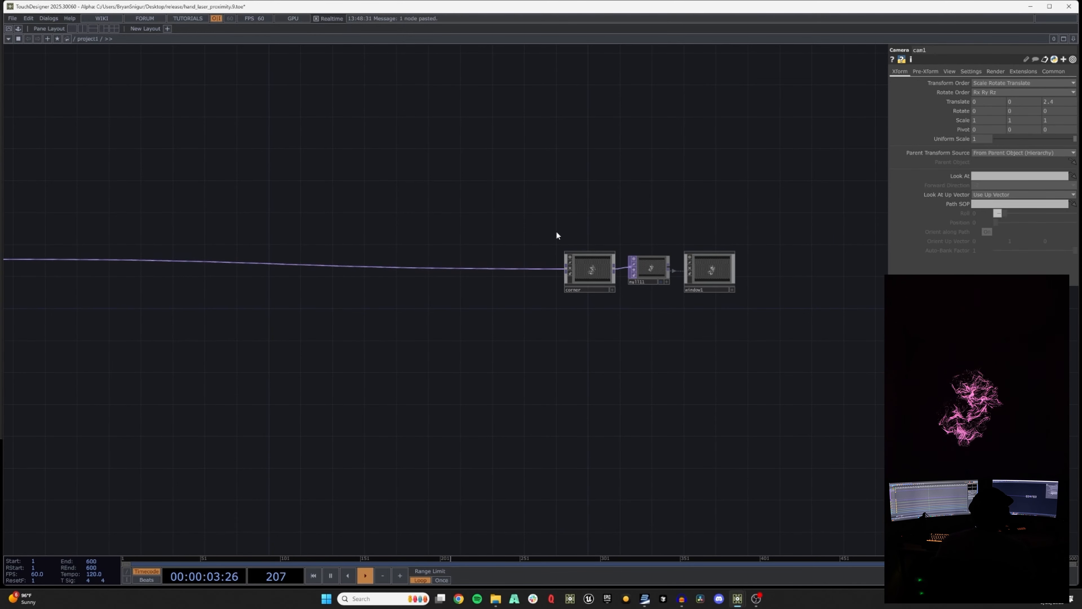
pyautogui.scroll(6, 590, 266)
pyautogui.scroll(-6, 614, 263)
# Add a Phong MAT below null2 and set its diffuse colour to magenta
pyautogui.moveTo(178, 321); pyautogui.dragTo(501, 261)
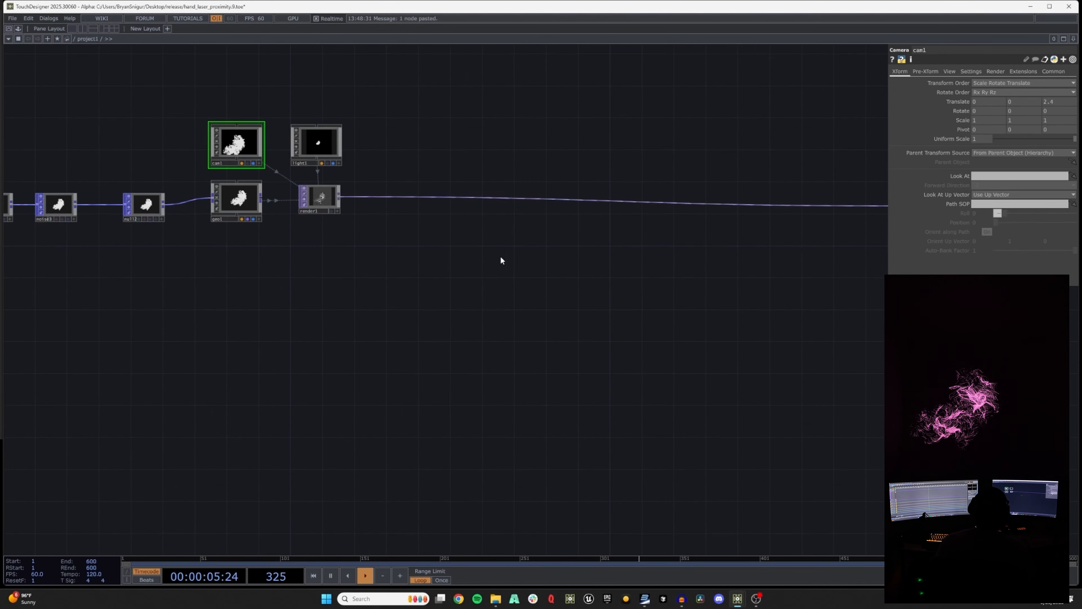
pyautogui.moveTo(727, 247); pyautogui.dragTo(654, 245)
pyautogui.moveTo(366, 254); pyautogui.dragTo(595, 222)
pyautogui.press('Tab')
pyautogui.click(332, 220)
pyautogui.click(988, 93)
pyautogui.click(1028, 55)
pyautogui.click(1038, 37)
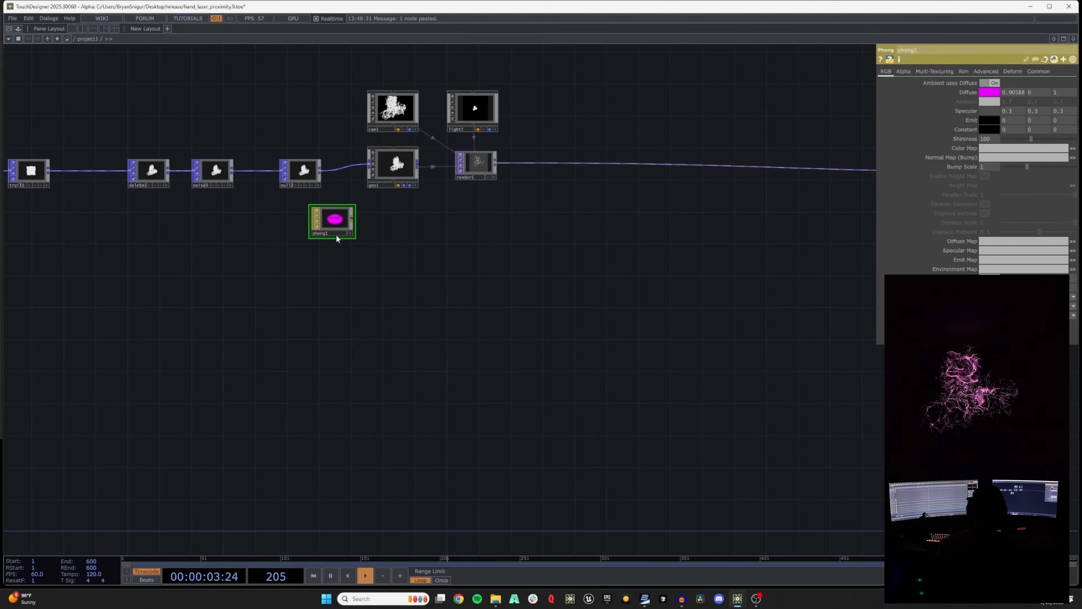
# Add a Null MAT after phong1 and assign it to geo1 as its material
pyautogui.click(408, 226)
pyautogui.moveTo(408, 226); pyautogui.dragTo(403, 171)
pyautogui.moveTo(502, 237); pyautogui.dragTo(474, 261)
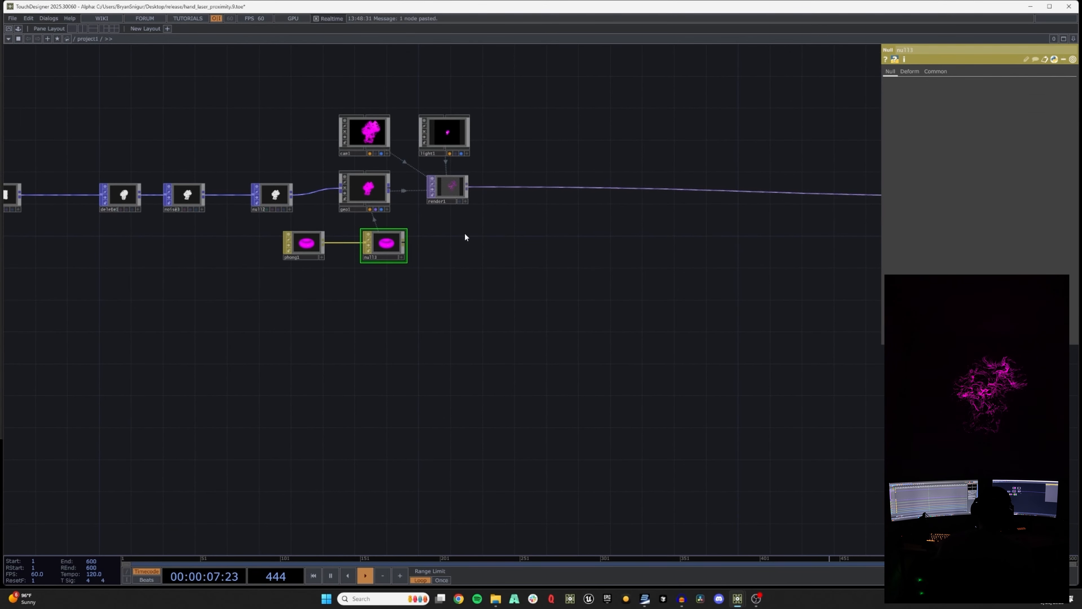
# Insert a Null TOP between render1 and the corner component and display it as the network background
pyautogui.moveTo(669, 261); pyautogui.dragTo(523, 257)
pyautogui.rightClick(733, 190)
pyautogui.click(741, 195)
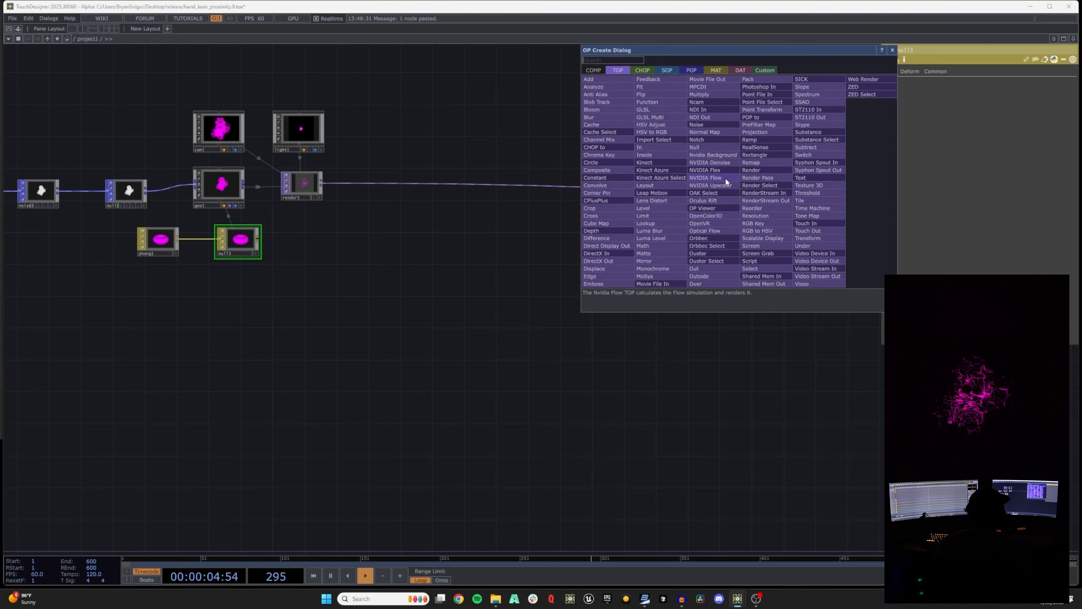
pyautogui.click(701, 148)
pyautogui.click(802, 170)
pyautogui.click(818, 182)
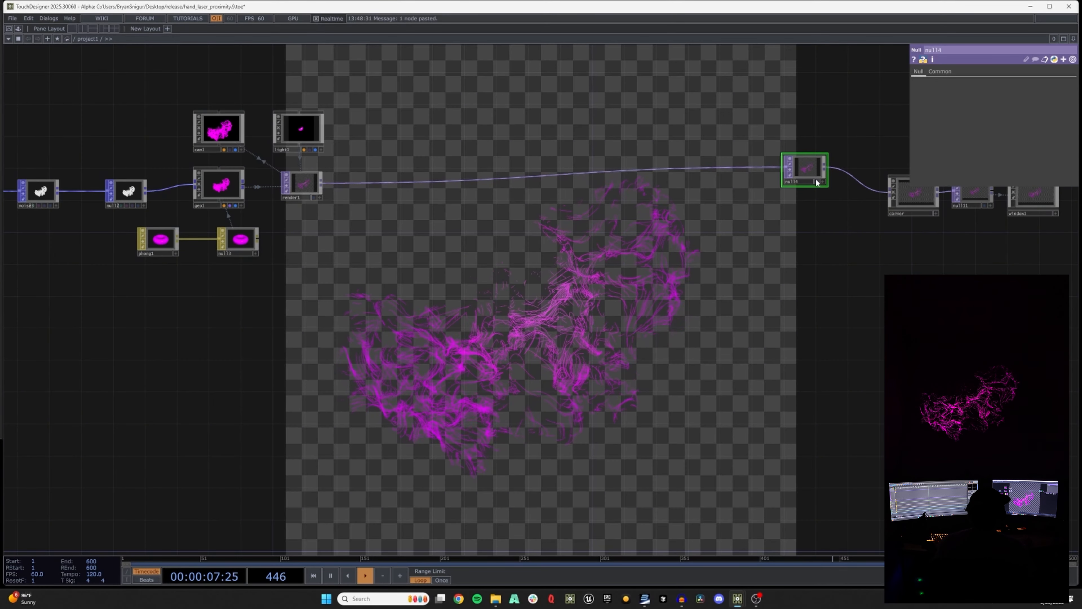
# Move null4 closer to the corner component and insert an RGB Key TOP between render1 and null4
pyautogui.moveTo(813, 172); pyautogui.dragTo(842, 183)
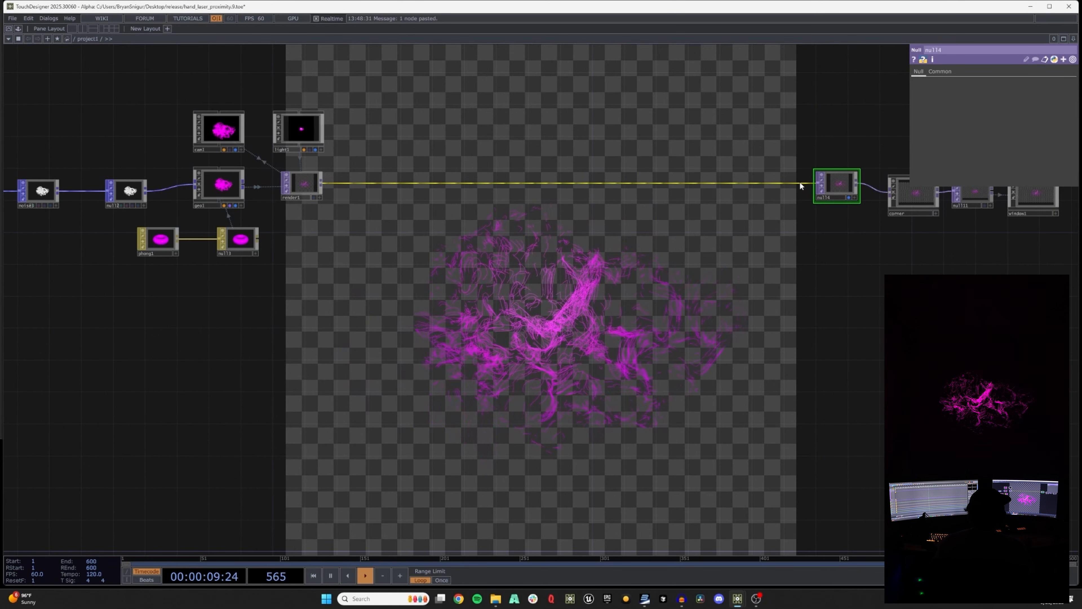
pyautogui.rightClick(800, 181)
pyautogui.click(808, 186)
pyautogui.click(823, 217)
pyautogui.click(790, 188)
pyautogui.scroll(-5, 877, 210)
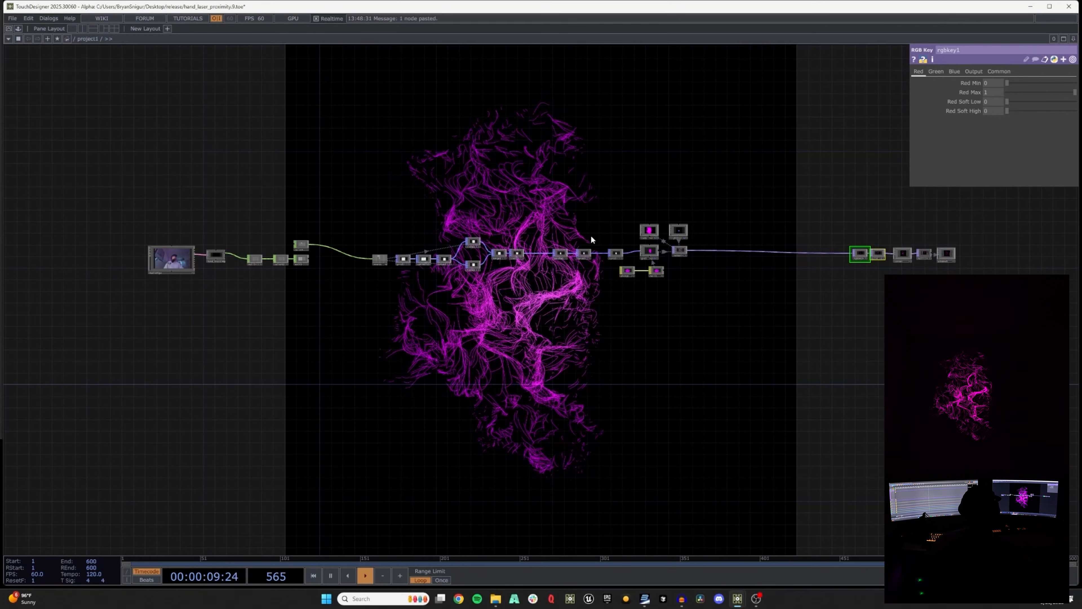
# Add a Point POP in the empty space below the hand-coordinate CHOP chain
pyautogui.scroll(5, 563, 258)
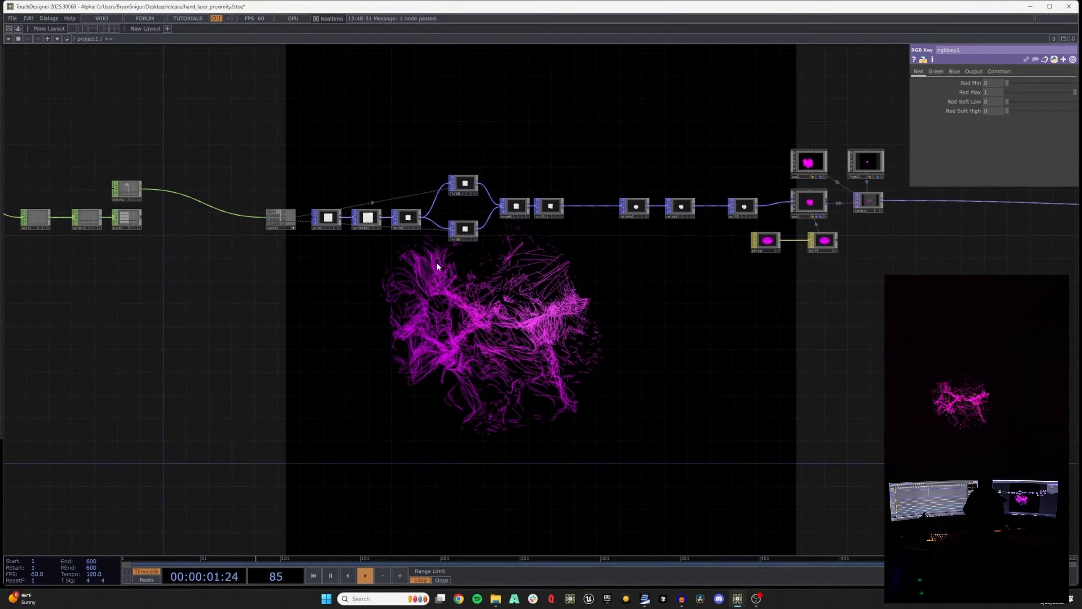
pyautogui.moveTo(365, 301); pyautogui.dragTo(436, 262)
pyautogui.moveTo(364, 246); pyautogui.dragTo(548, 211)
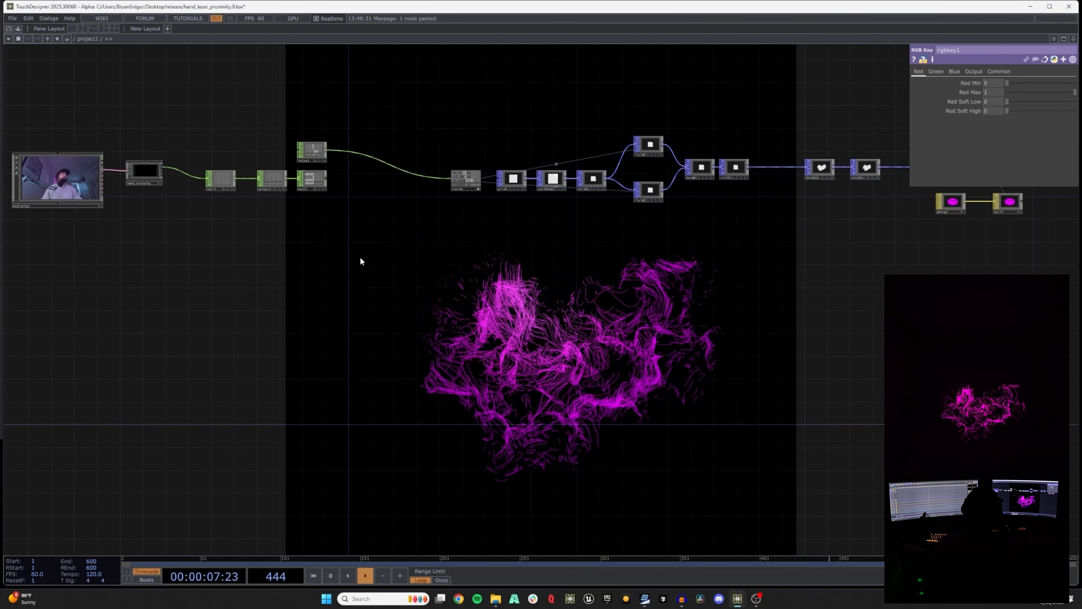
pyautogui.press('Tab')
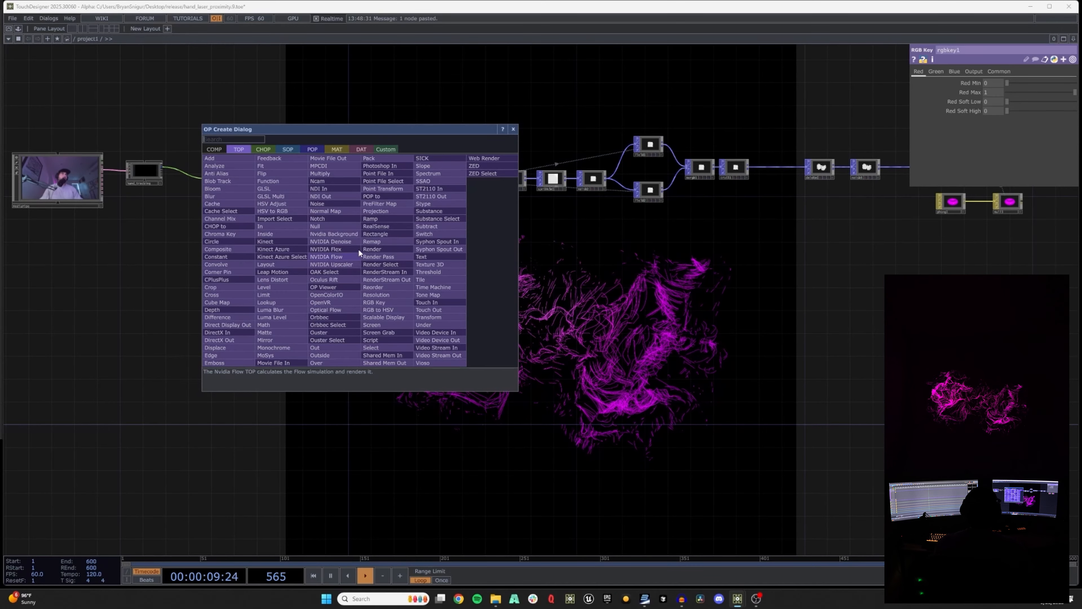
pyautogui.write('po')
pyautogui.click(312, 149)
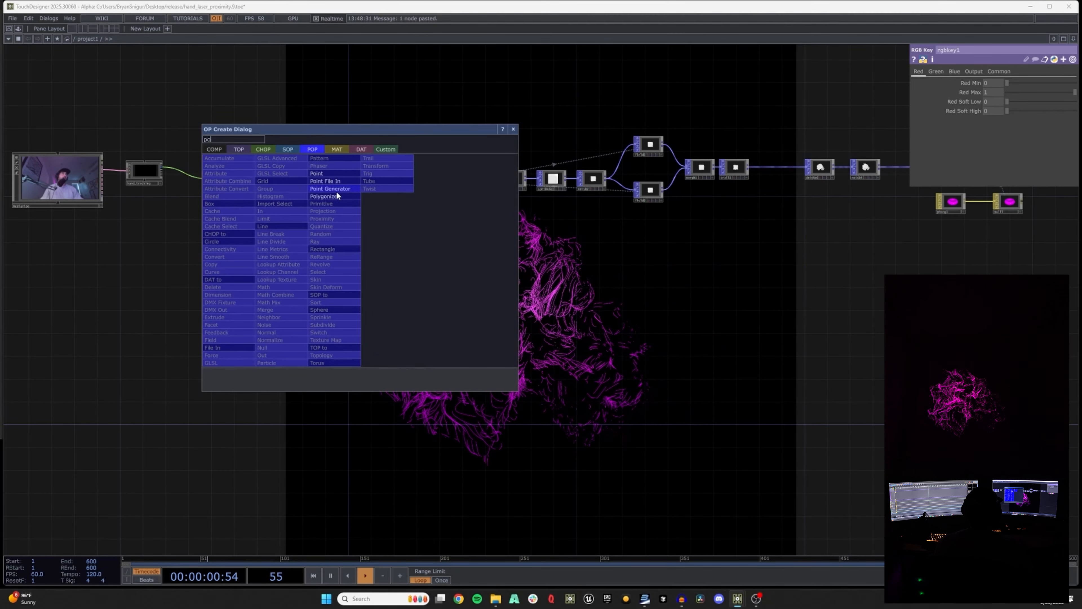
pyautogui.click(328, 173)
pyautogui.click(385, 286)
# Add a second point to the point list of point1
pyautogui.scroll(3, 309, 280)
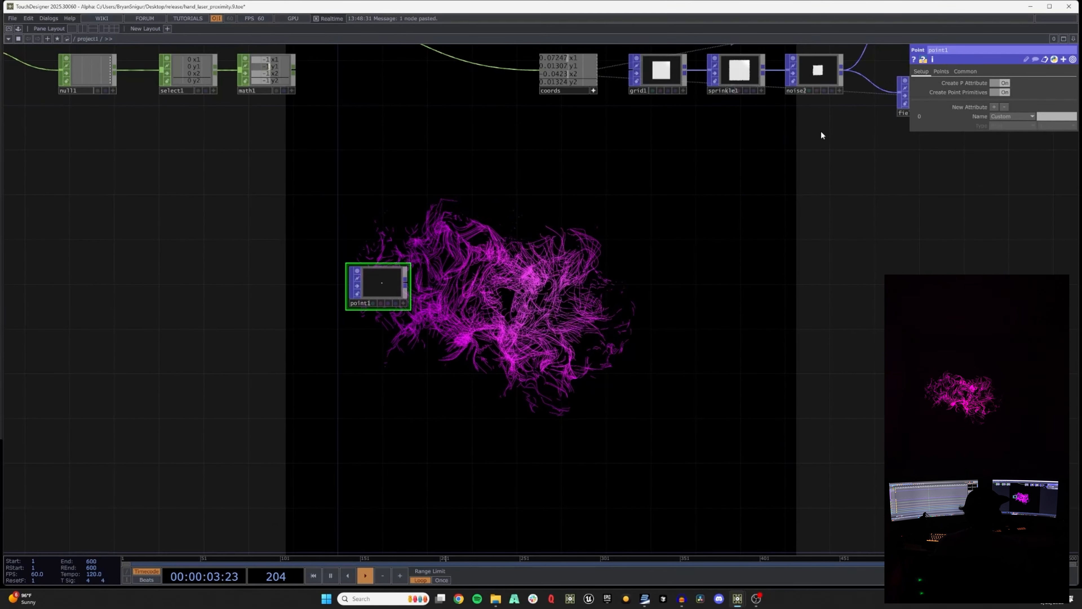
pyautogui.click(941, 71)
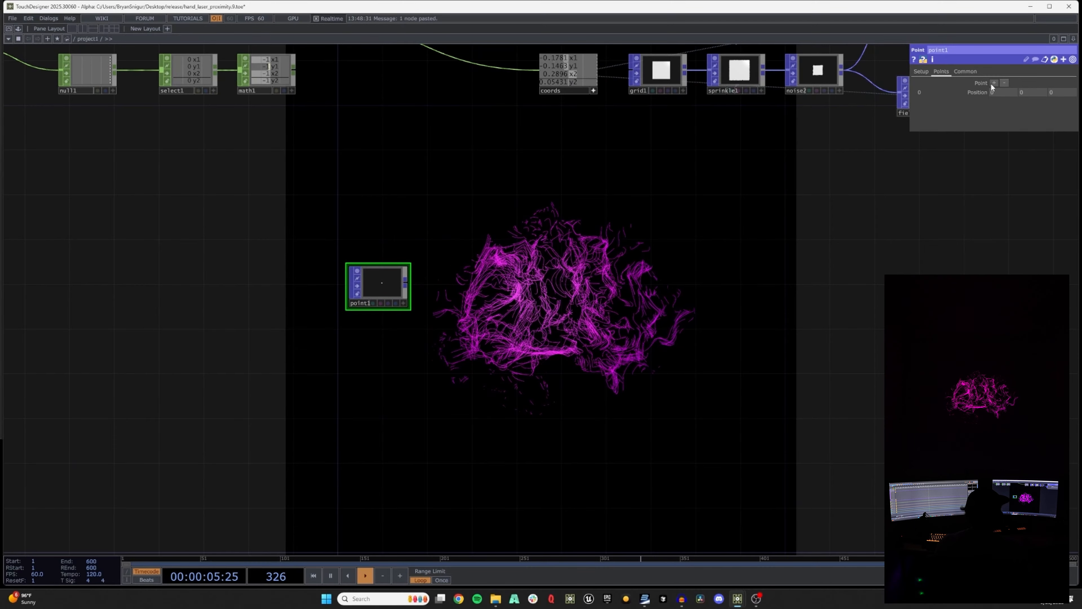
pyautogui.click(993, 83)
# Drive point 0's X and Y position with coords channels x1 and y1, and point 1's with x2 and y2
pyautogui.moveTo(648, 169); pyautogui.dragTo(580, 235)
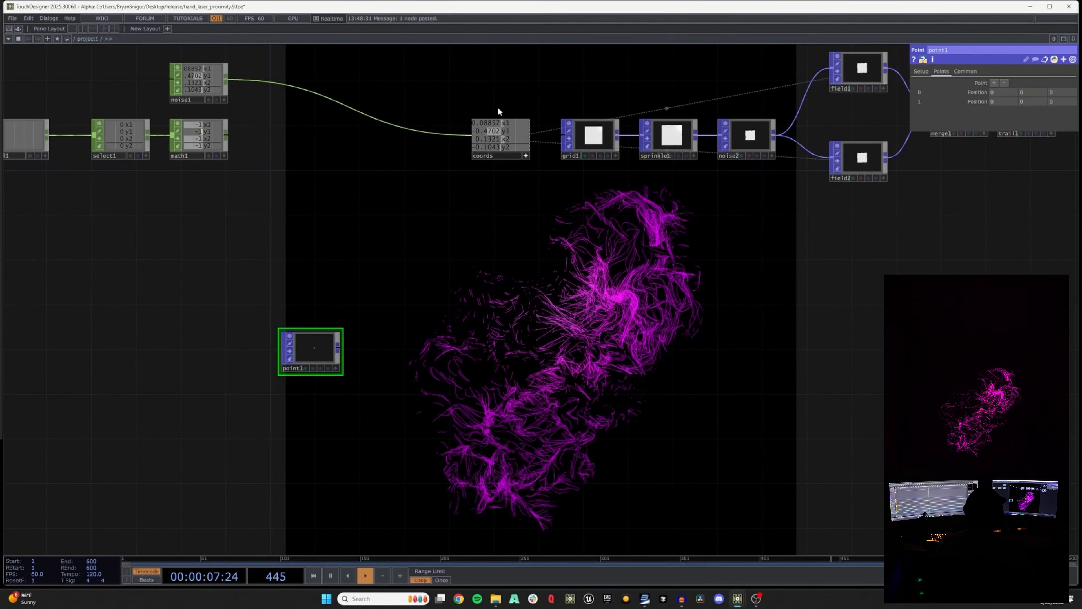
pyautogui.moveTo(490, 123); pyautogui.dragTo(991, 90)
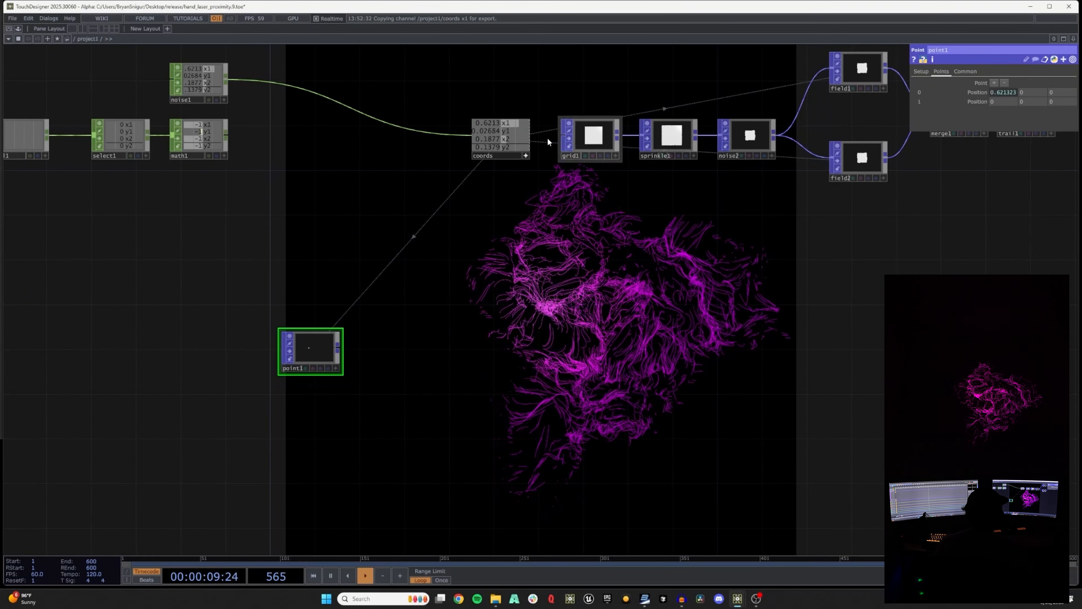
pyautogui.moveTo(490, 131); pyautogui.dragTo(1032, 94)
pyautogui.click(1038, 91)
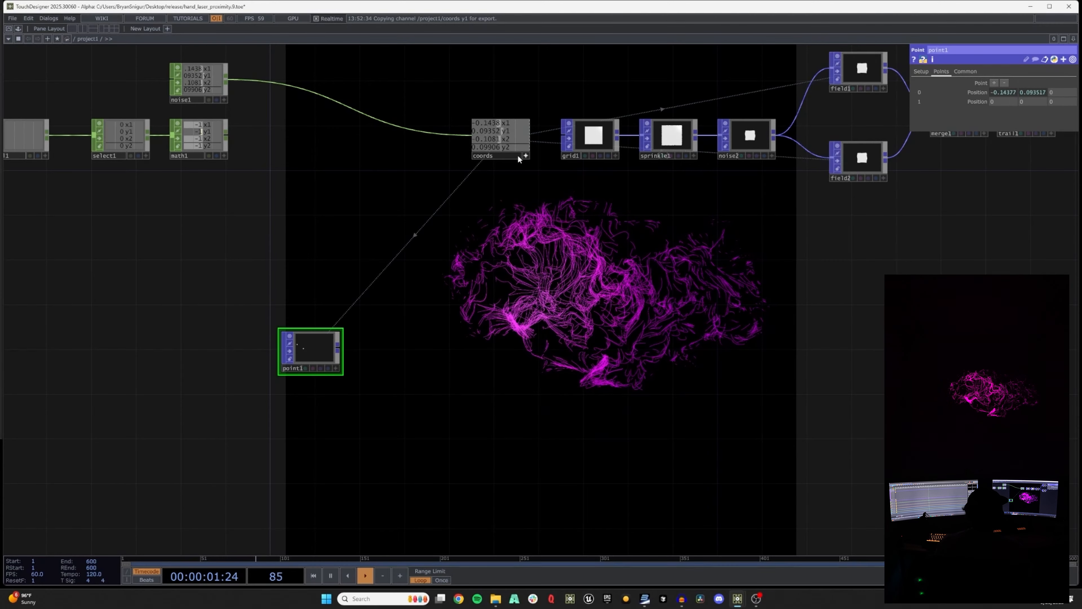
pyautogui.moveTo(502, 140); pyautogui.dragTo(1004, 103)
pyautogui.click(1004, 100)
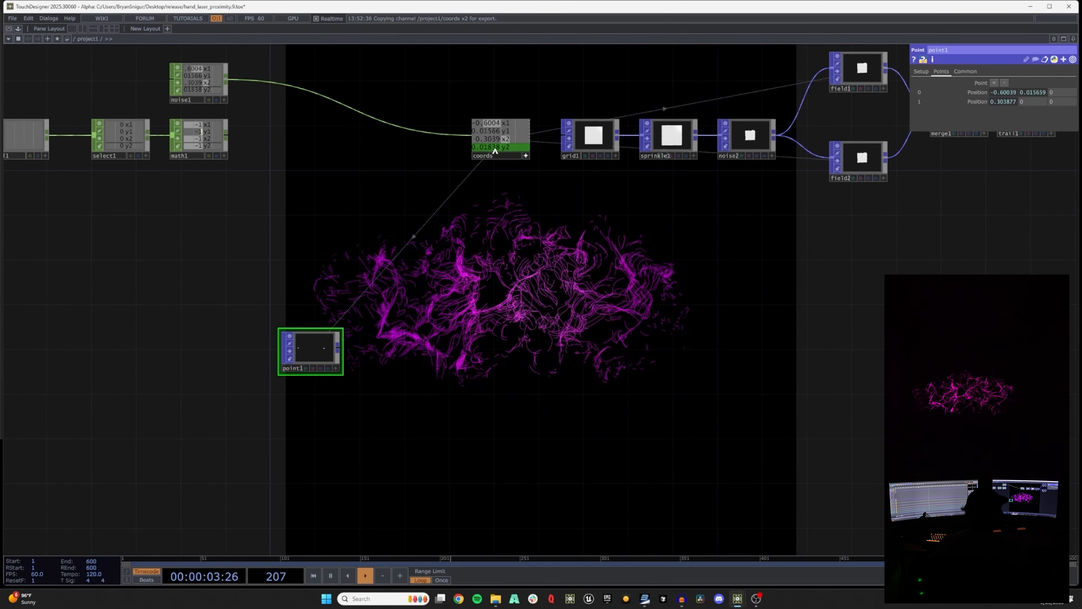
pyautogui.moveTo(496, 148); pyautogui.dragTo(1033, 101)
pyautogui.click(1033, 100)
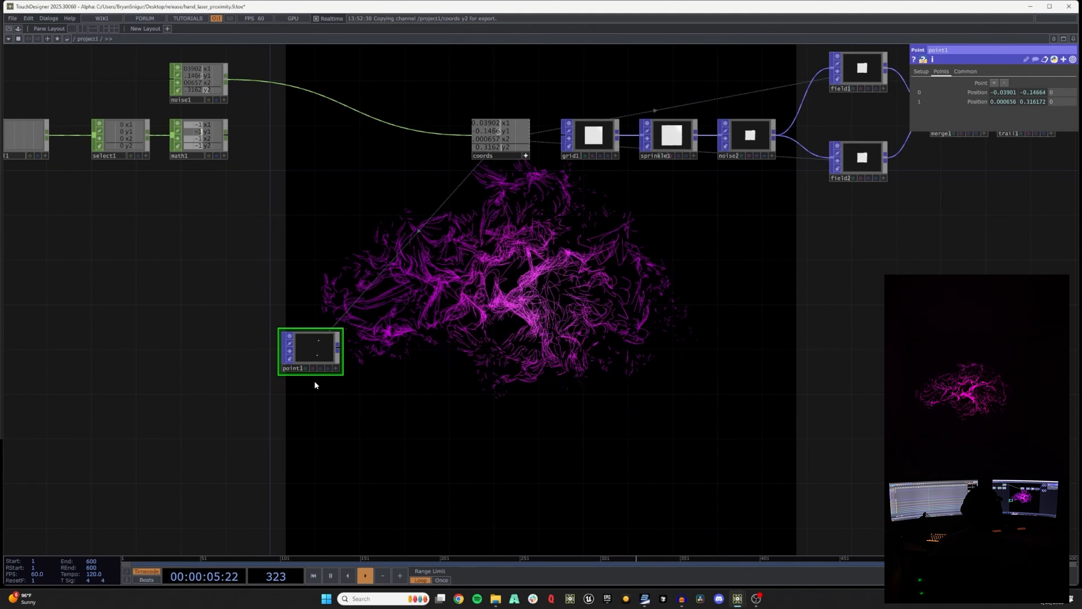
# Shift point1 slightly and connect a Null POP to its output
pyautogui.moveTo(322, 337); pyautogui.dragTo(318, 362)
pyautogui.rightClick(318, 362)
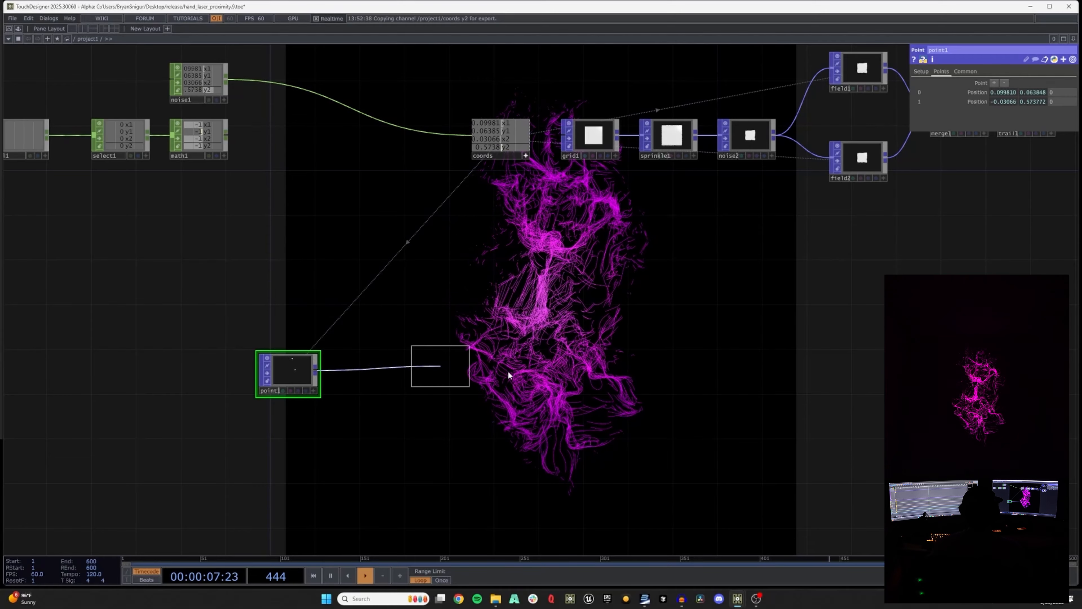
pyautogui.click(568, 373)
# Add a Pangolin CHOP beside the Null POP that follows point1
pyautogui.press('Tab')
pyautogui.write('p')
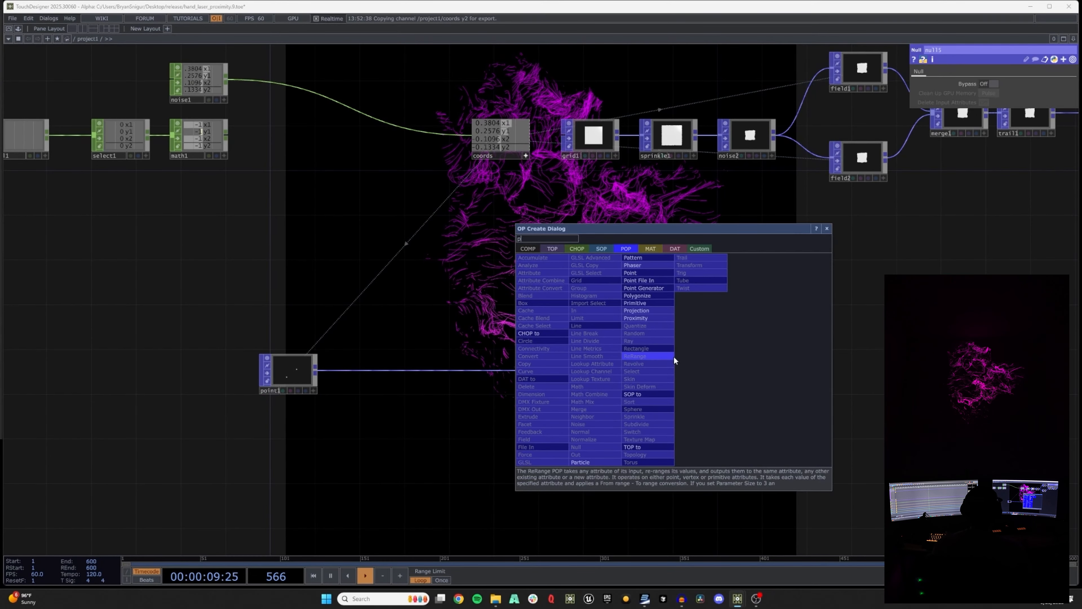
pyautogui.click(584, 248)
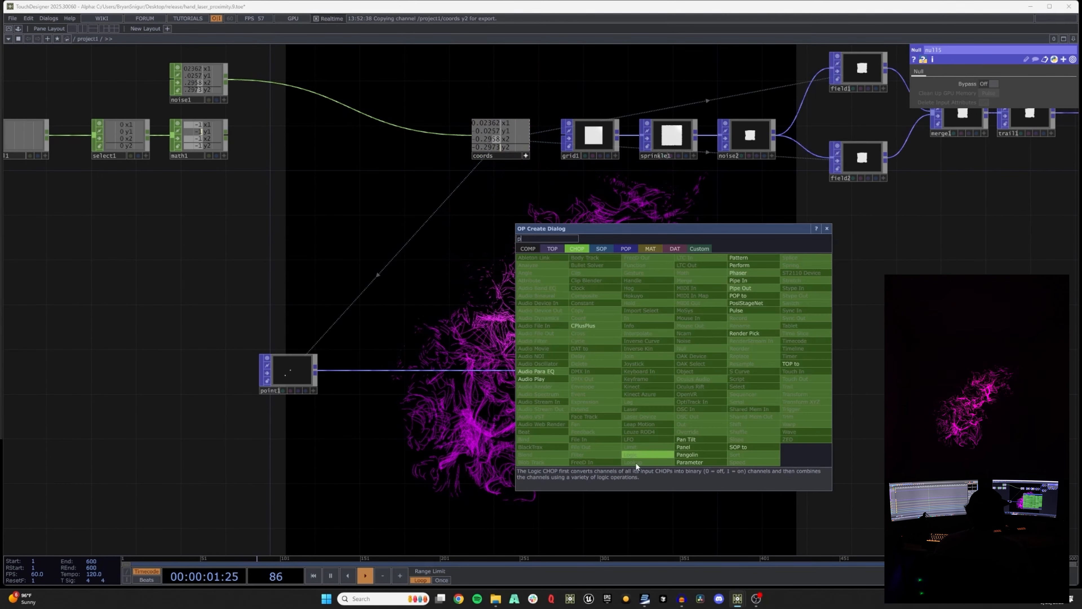
pyautogui.click(702, 455)
pyautogui.click(671, 368)
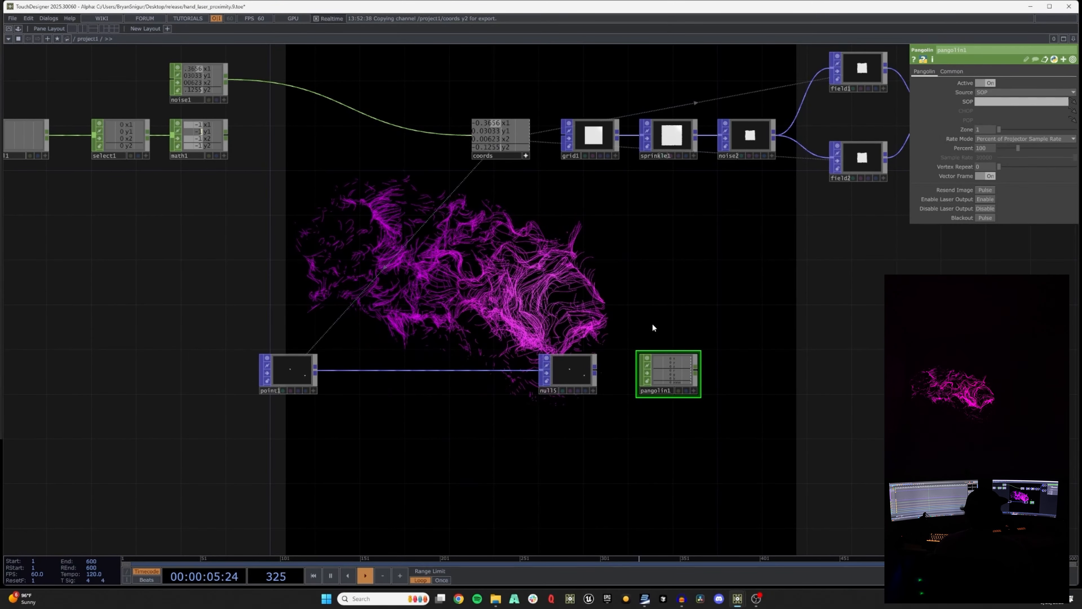
# Try a Laser CHOP wired into a Laser Device CHOP above the Pangolin CHOP, and delete both
pyautogui.press('Tab')
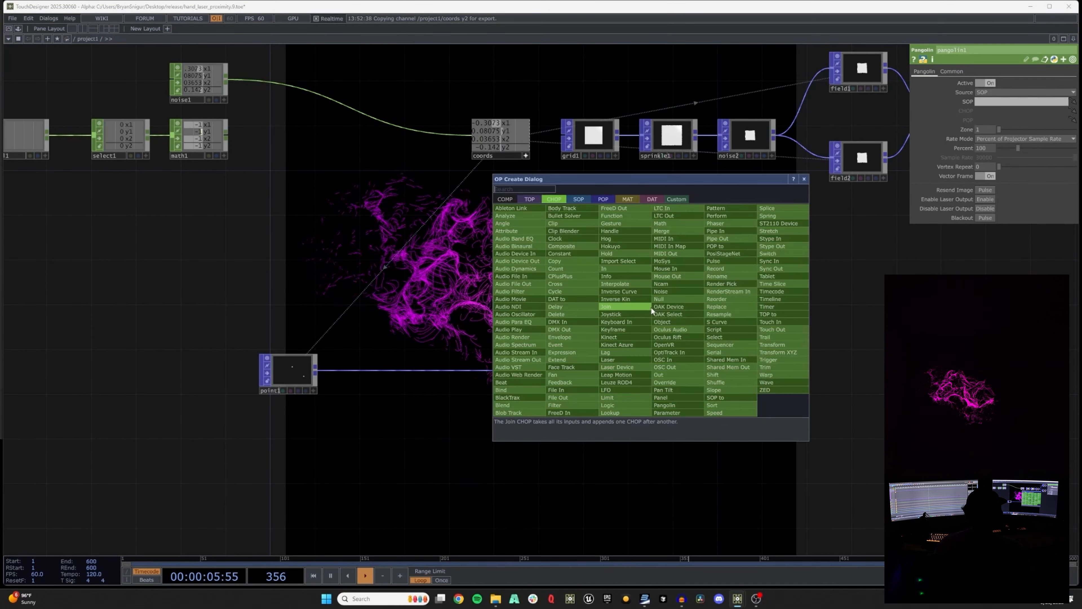
pyautogui.click(617, 361)
pyautogui.click(697, 303)
pyautogui.moveTo(697, 304); pyautogui.dragTo(666, 303)
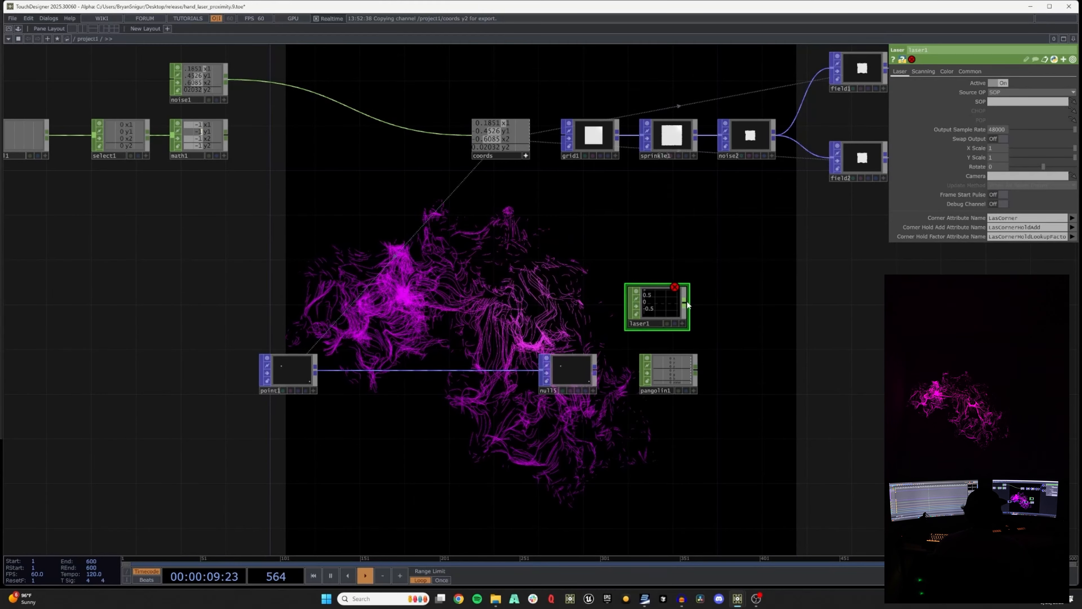
pyautogui.press('Tab')
pyautogui.click(661, 360)
pyautogui.click(809, 312)
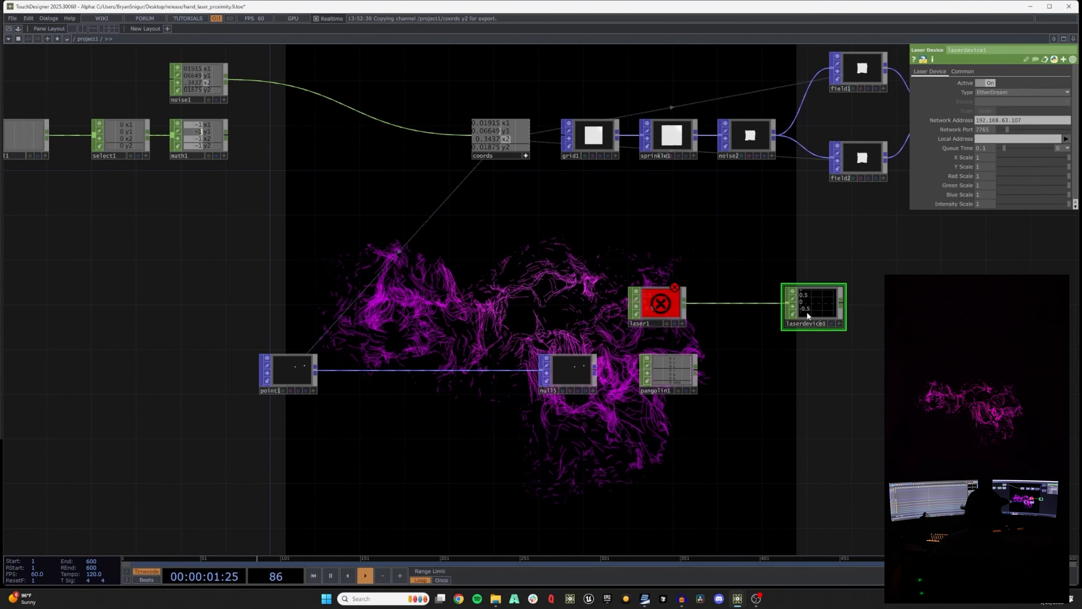
pyautogui.moveTo(624, 245); pyautogui.dragTo(867, 320)
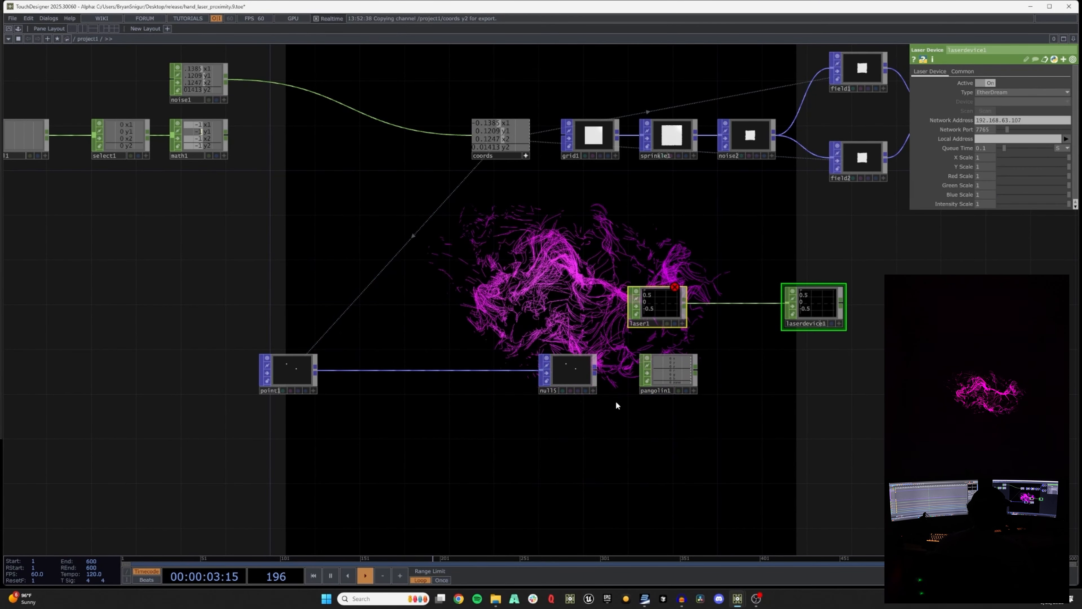
pyautogui.press('Delete')
# Set pangolin1's source to POP and assign null5 as the POP it sends to the laser
pyautogui.click(676, 371)
pyautogui.moveTo(575, 374); pyautogui.dragTo(984, 118)
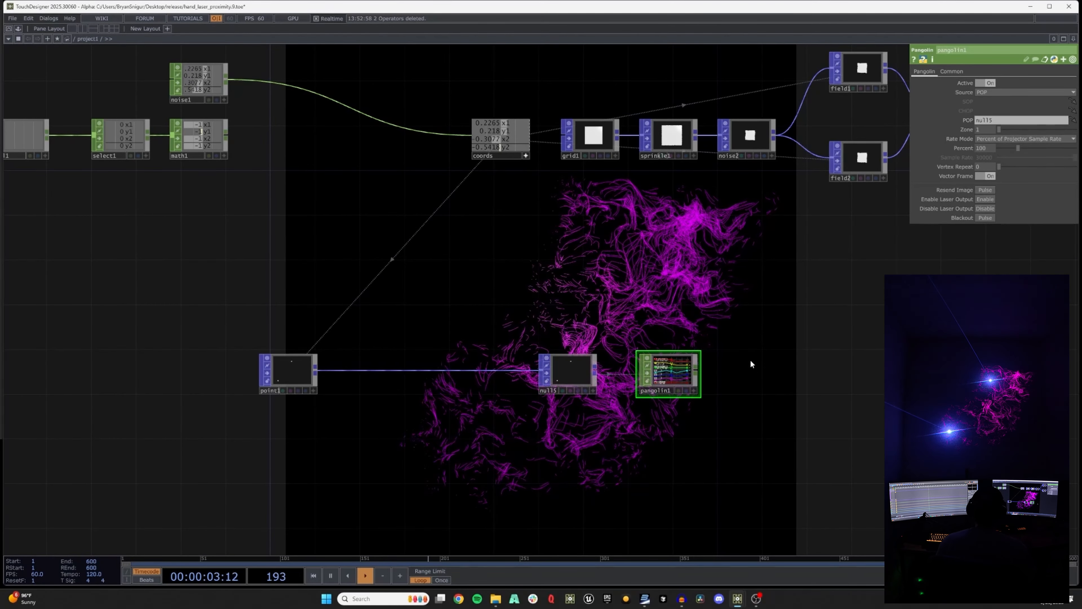
pyautogui.moveTo(700, 414); pyautogui.dragTo(530, 403)
pyautogui.moveTo(410, 280); pyautogui.dragTo(284, 292)
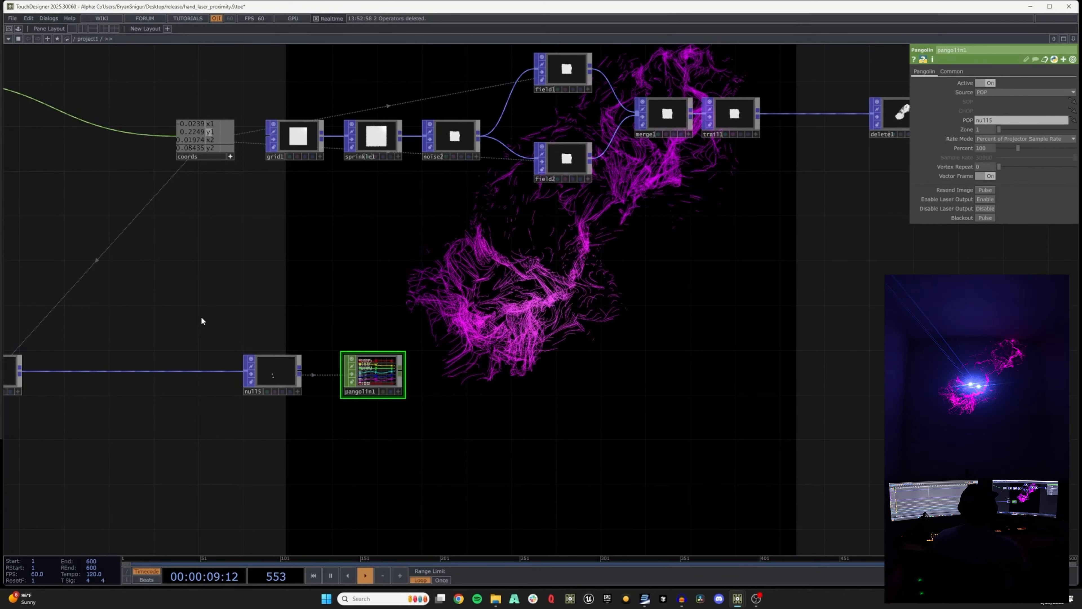
# Insert an Attribute POP between point1 and null5
pyautogui.moveTo(201, 316); pyautogui.dragTo(375, 307)
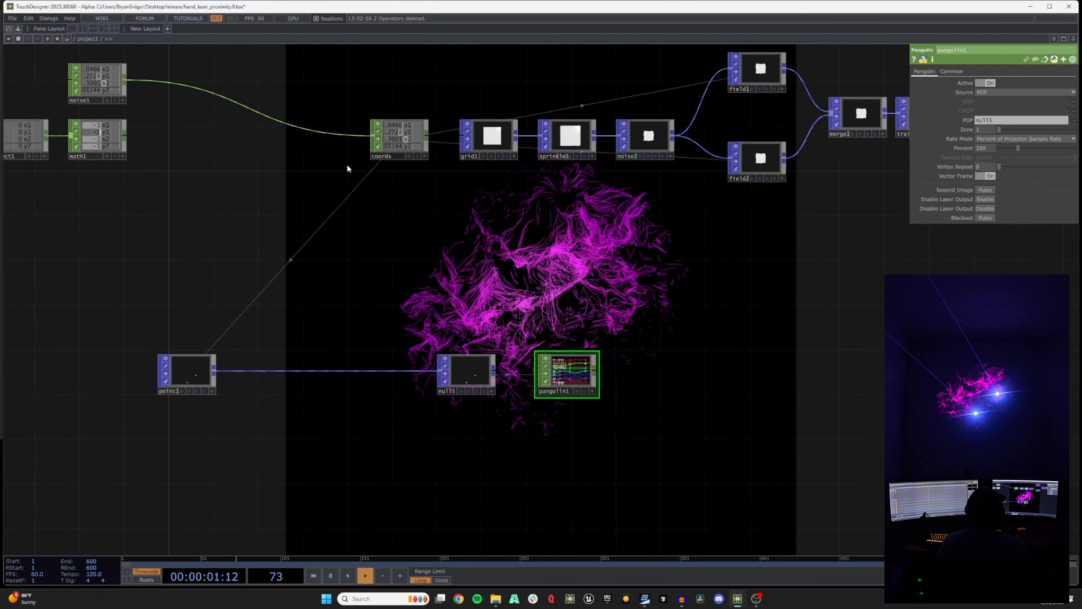
pyautogui.rightClick(375, 371)
pyautogui.click(381, 367)
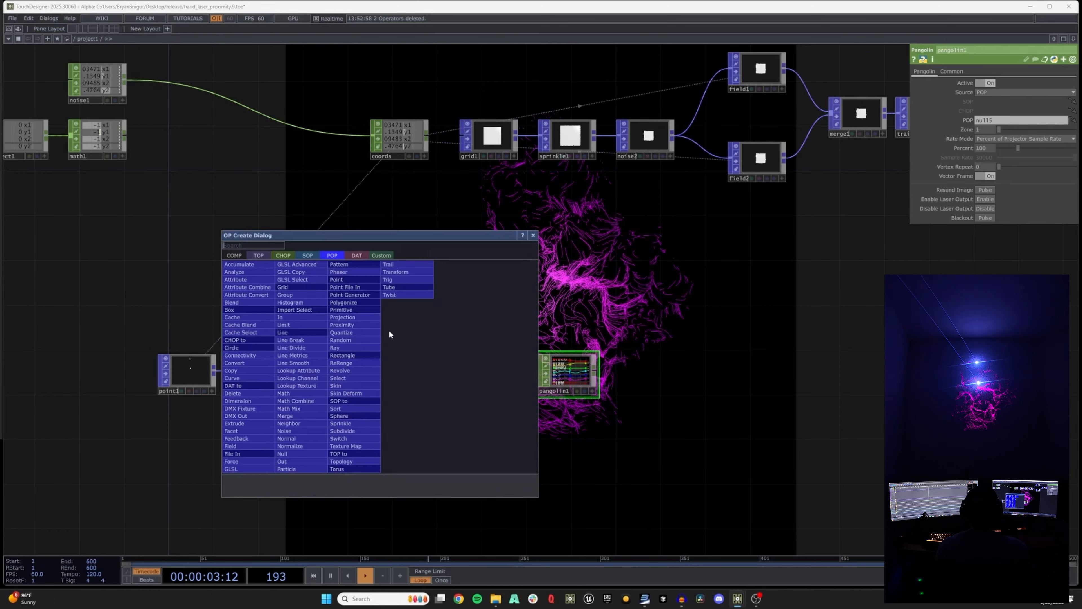
pyautogui.write('attr')
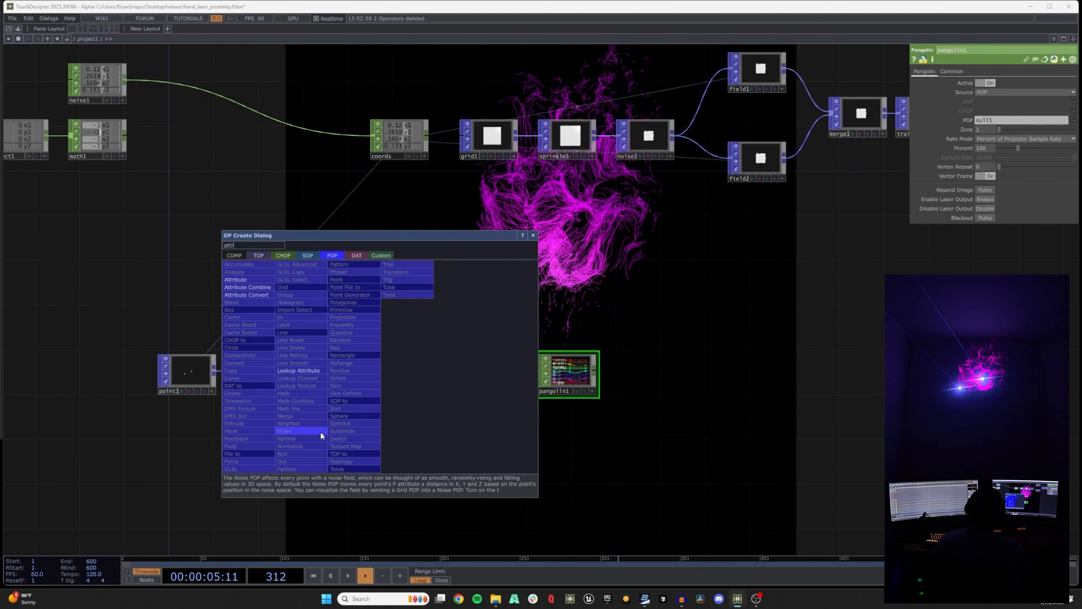
pyautogui.click(238, 277)
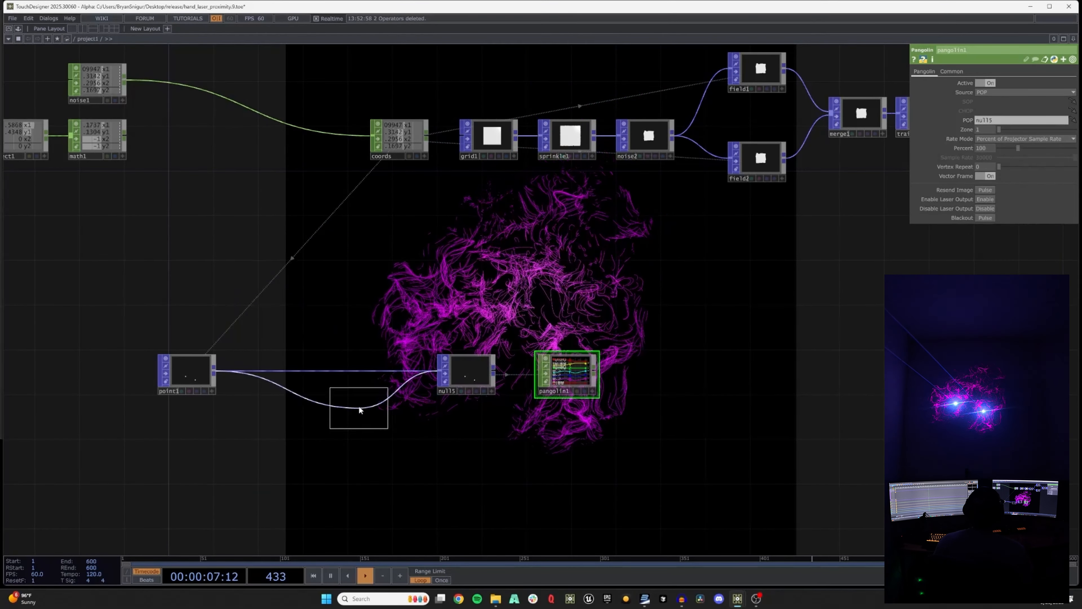
pyautogui.click(379, 377)
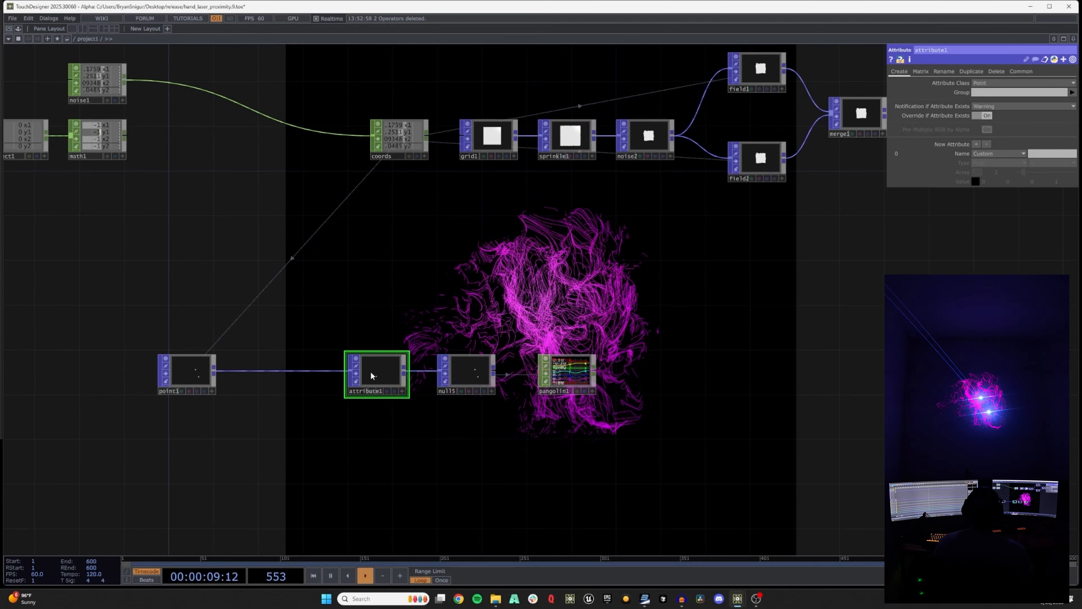
# Define a new Color attribute for the points in attribute1
pyautogui.moveTo(400, 264); pyautogui.dragTo(393, 235)
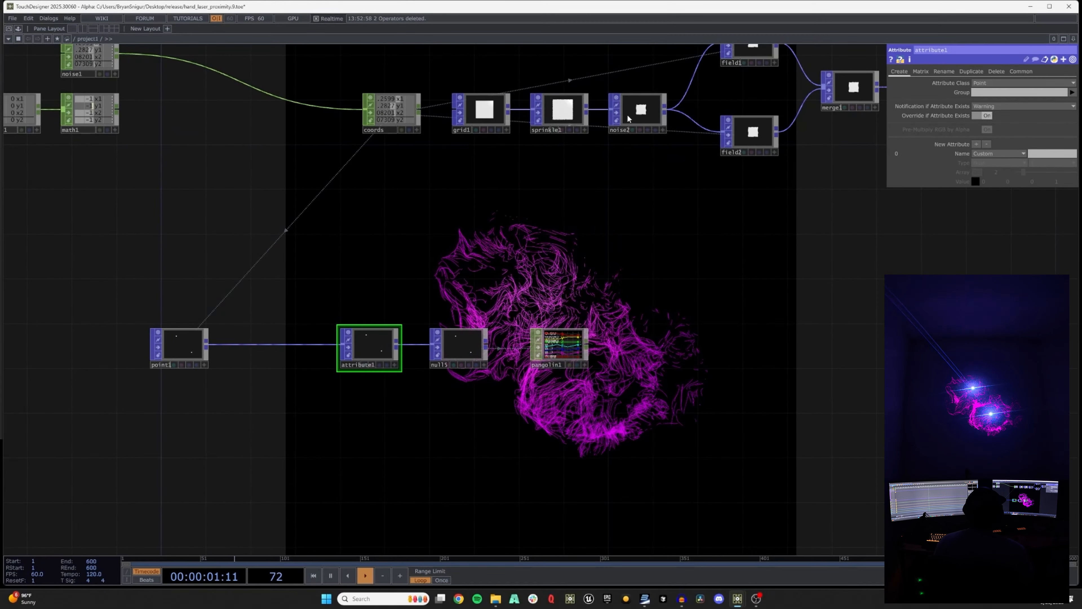
pyautogui.middleClick(487, 115)
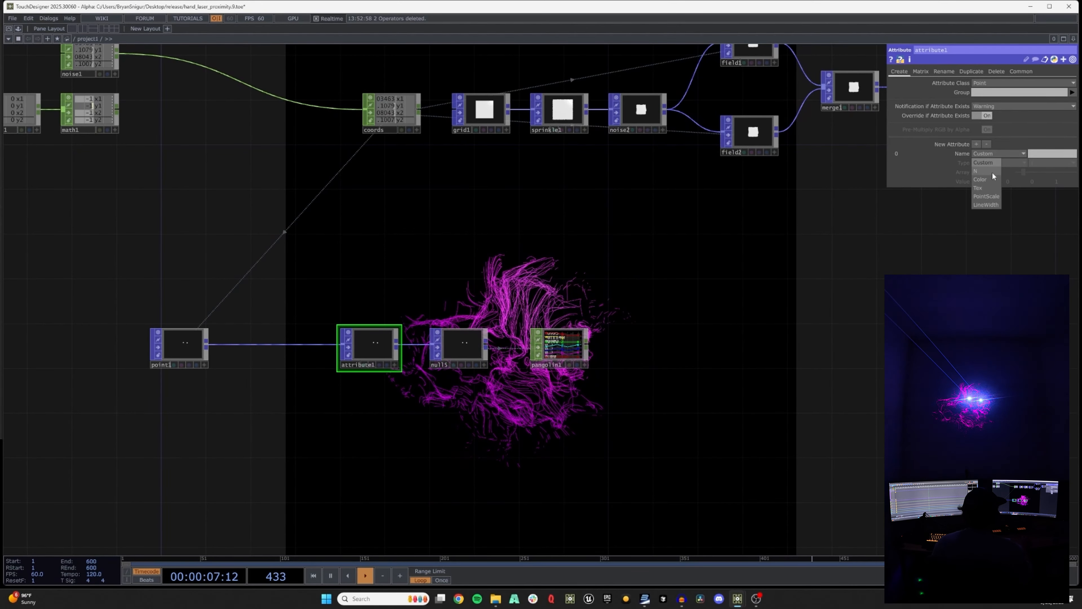
pyautogui.click(993, 179)
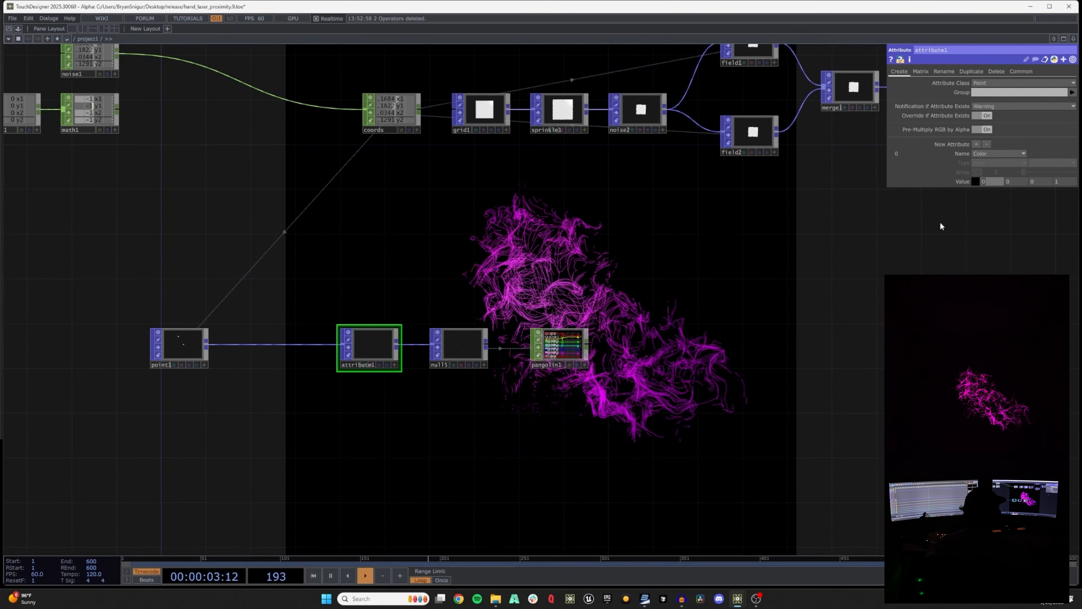
# Set attribute1's Color value to white (1, 1, 1) with an alpha of 0.7
pyautogui.click(1014, 180)
pyautogui.write('1')
pyautogui.click(778, 234)
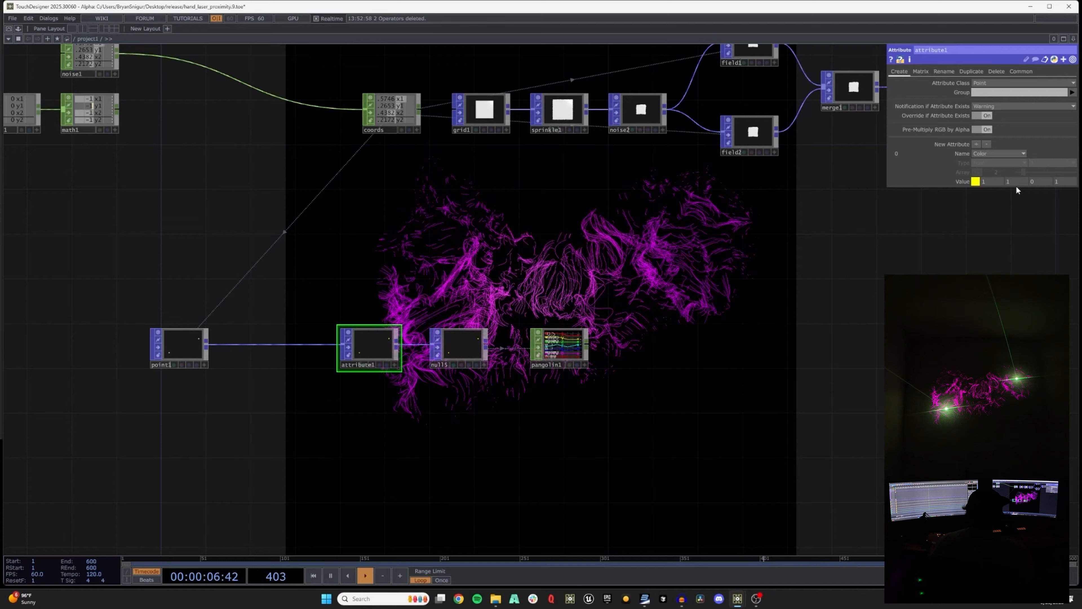
pyautogui.click(1034, 181)
pyautogui.write('1')
pyautogui.press('Tab')
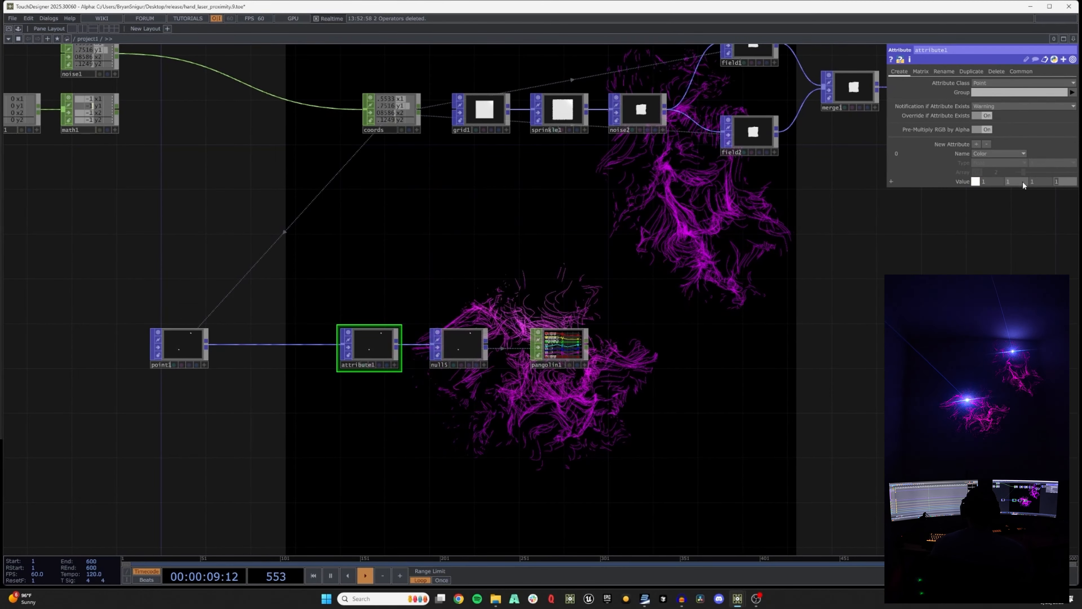
pyautogui.write('.7')
pyautogui.press('Return')
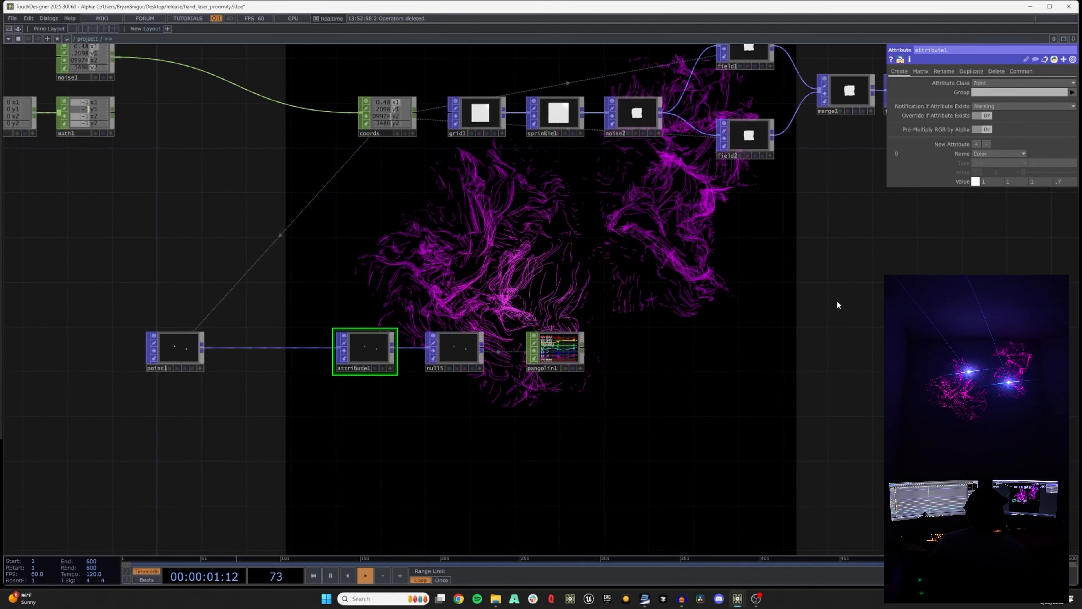
# Make attribute1's Color value reference the Diffuse colour of phong1
pyautogui.moveTo(837, 301); pyautogui.dragTo(601, 332)
pyautogui.moveTo(859, 275); pyautogui.dragTo(461, 321)
pyautogui.click(697, 237)
pyautogui.moveTo(524, 305); pyautogui.dragTo(748, 224)
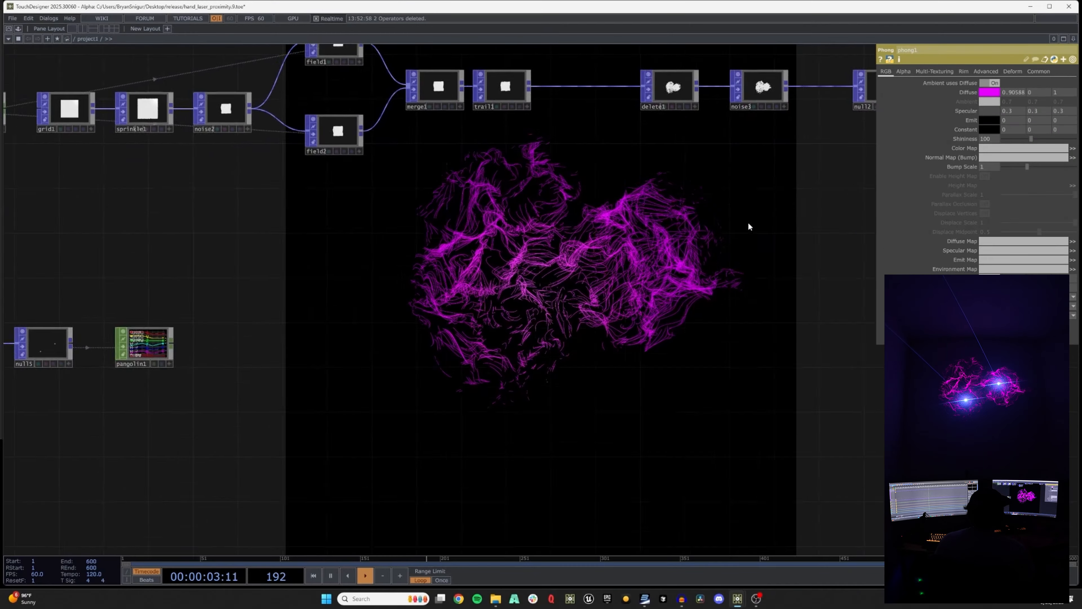
pyautogui.moveTo(560, 336); pyautogui.dragTo(783, 281)
pyautogui.moveTo(209, 292); pyautogui.dragTo(361, 339)
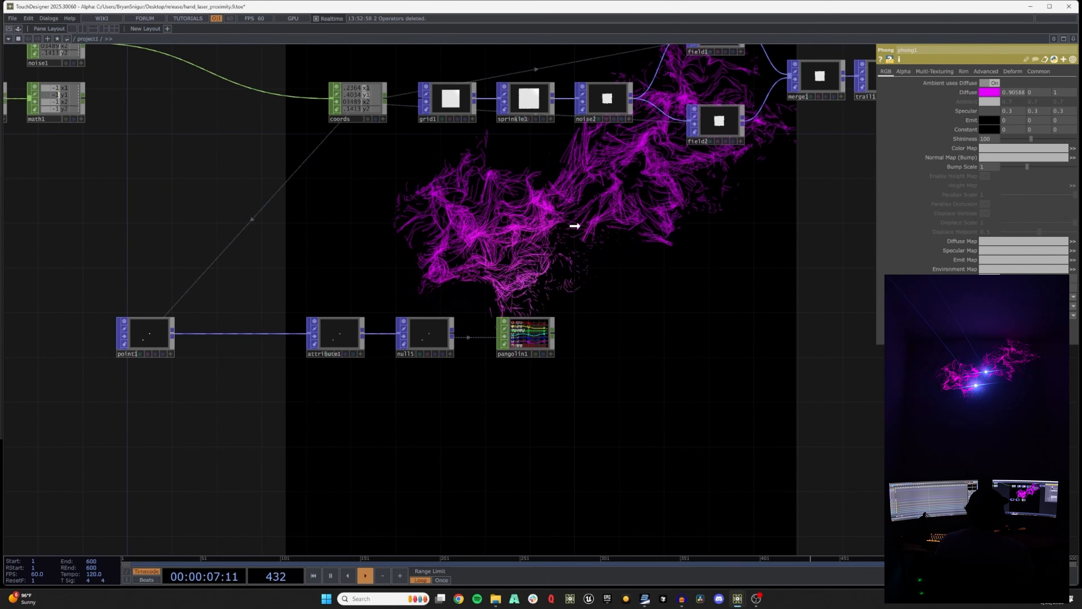
pyautogui.moveTo(575, 226); pyautogui.dragTo(963, 182)
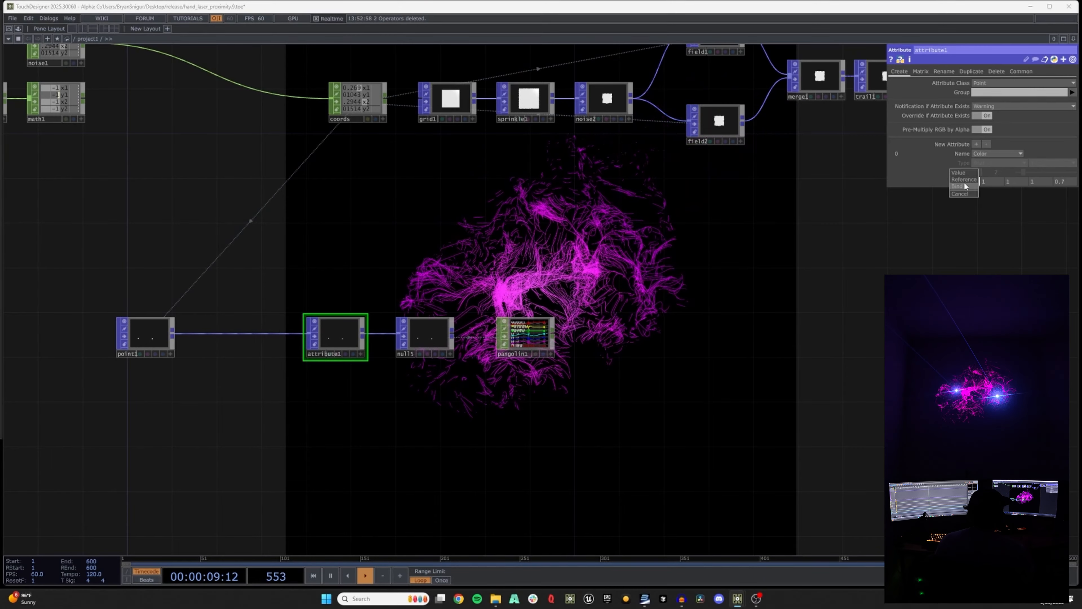
pyautogui.click(964, 178)
# Try turquoise, light blue and red as phong1's Diffuse colour, and restore the magenta
pyautogui.moveTo(656, 205); pyautogui.dragTo(318, 273)
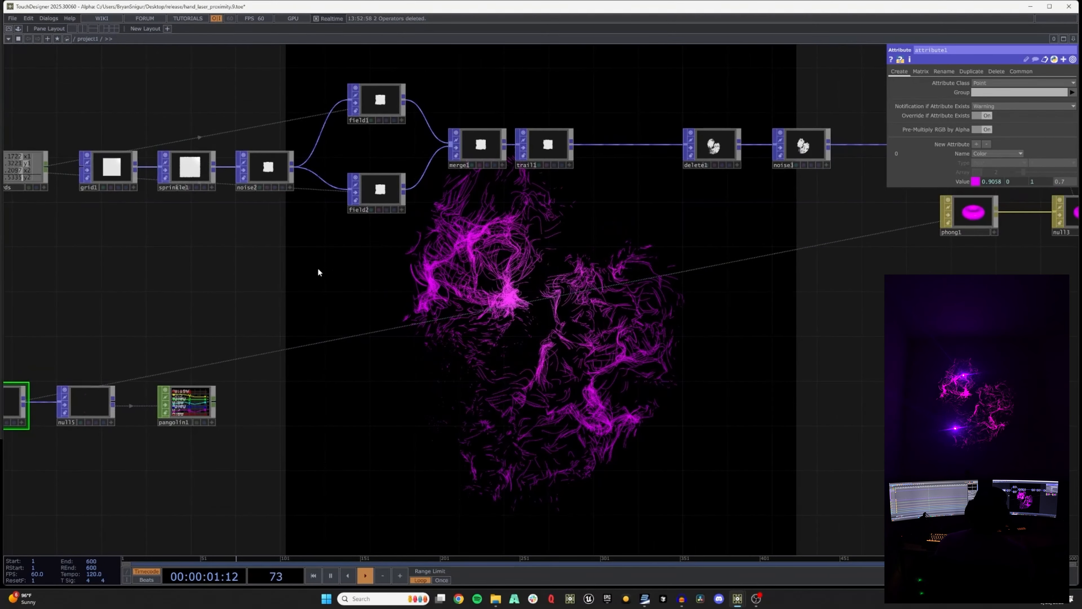
pyautogui.scroll(-5, 318, 273)
pyautogui.scroll(6, 461, 242)
pyautogui.click(762, 272)
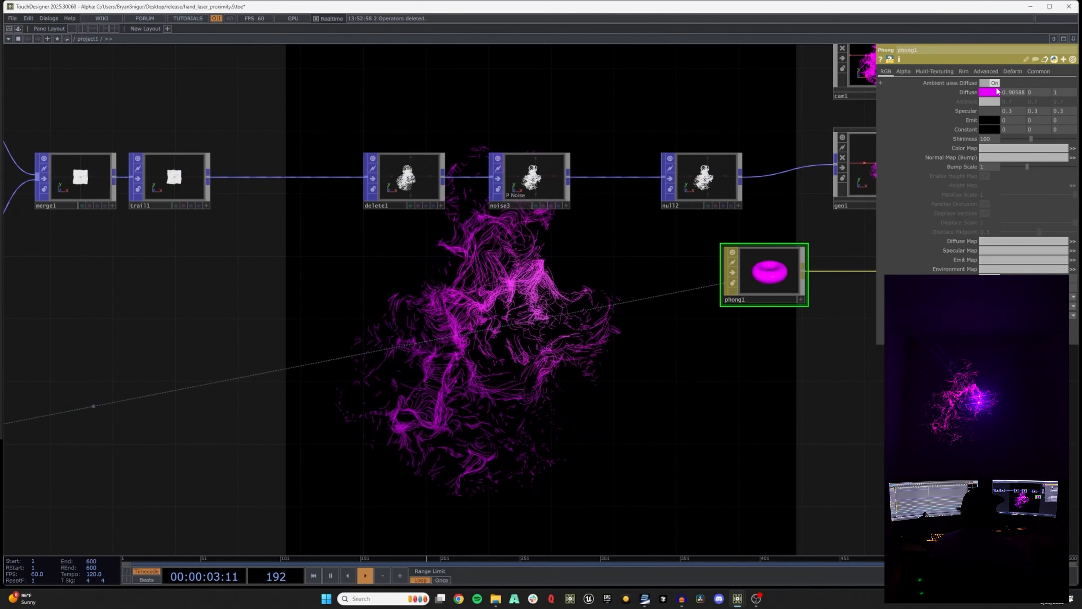
pyautogui.click(997, 90)
pyautogui.click(1007, 57)
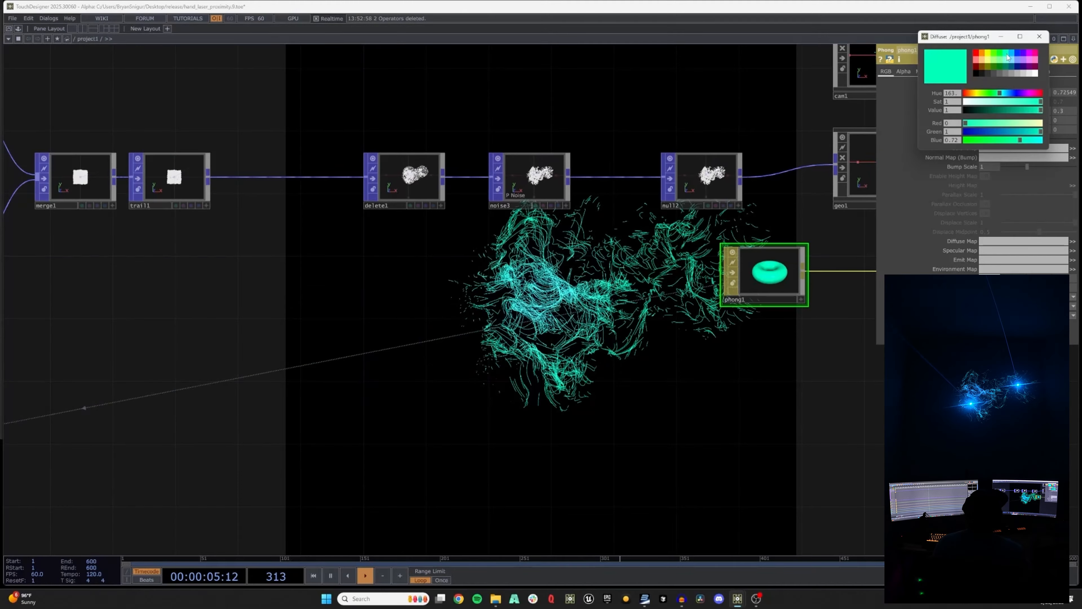
pyautogui.click(1017, 59)
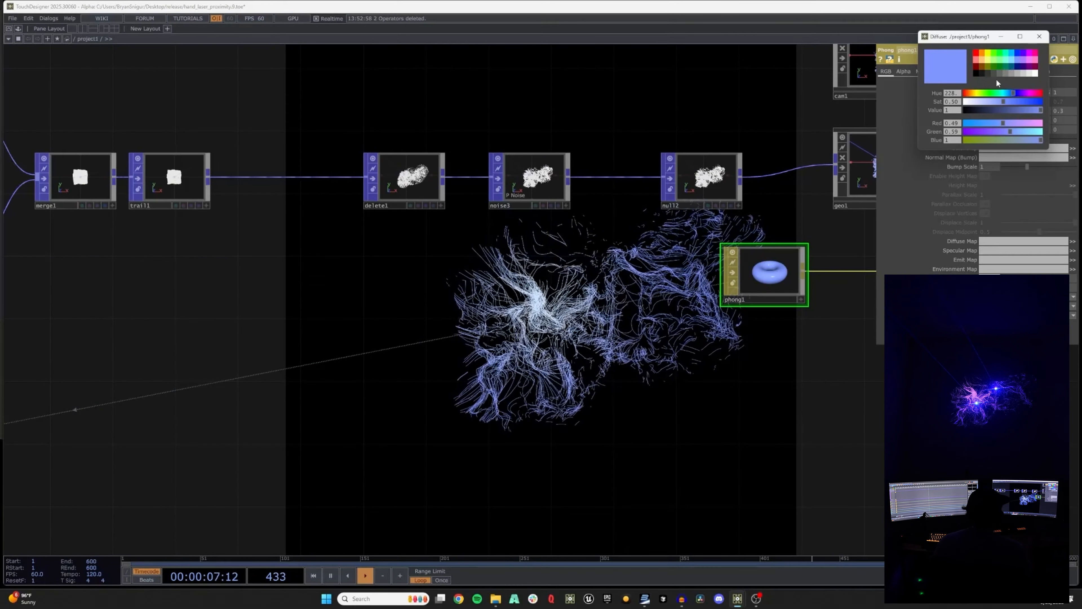
pyautogui.click(976, 56)
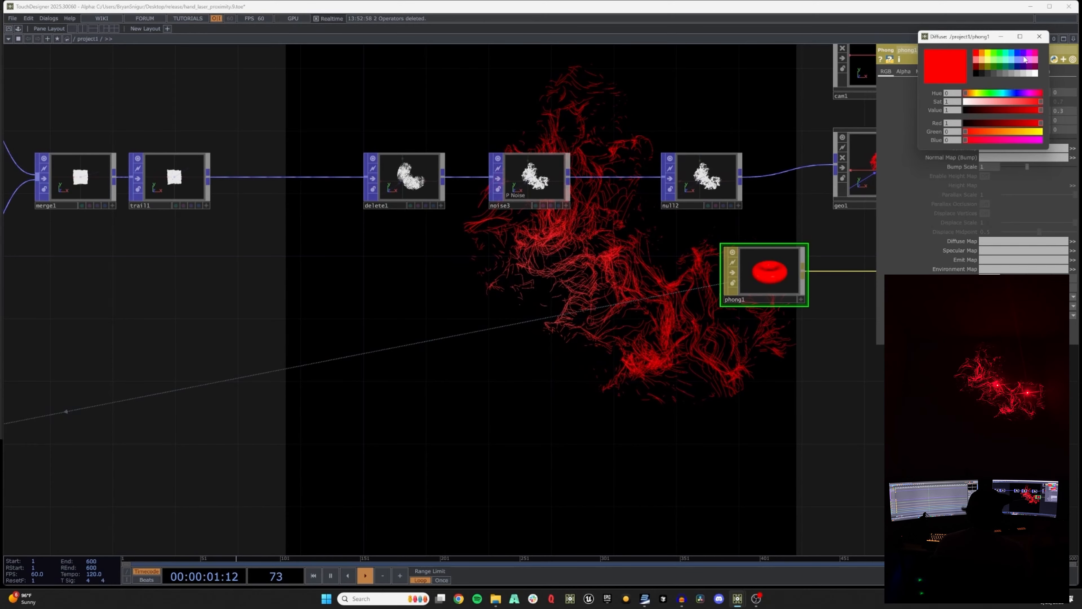
pyautogui.click(1040, 36)
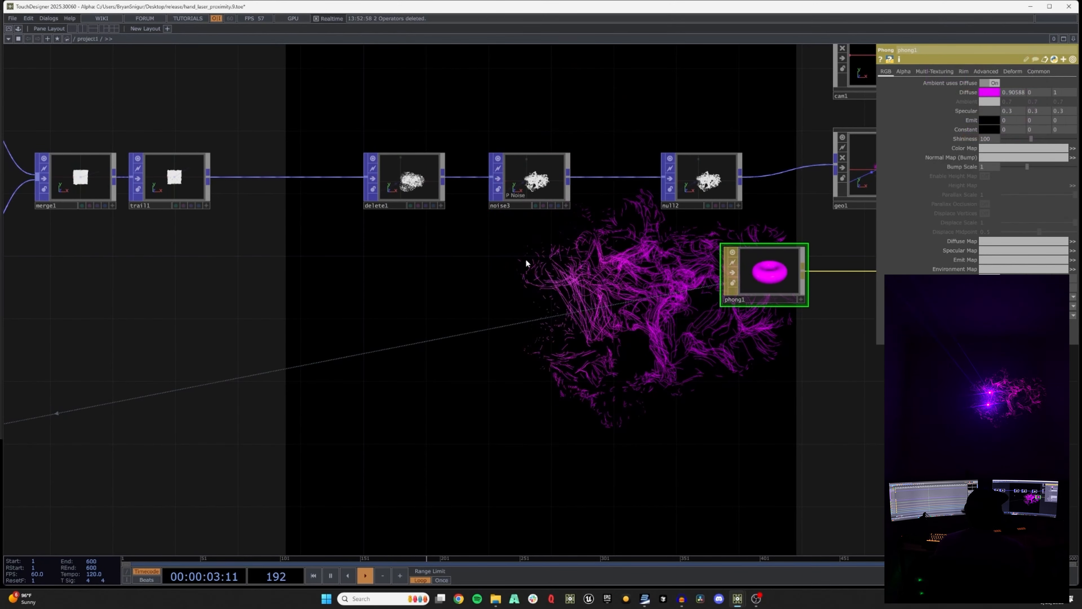
# Return attribute1's Color channels from the phong1 references to constant values of 1
pyautogui.moveTo(526, 261); pyautogui.dragTo(618, 203)
pyautogui.scroll(-5, 618, 203)
pyautogui.scroll(5, 390, 281)
pyautogui.click(333, 261)
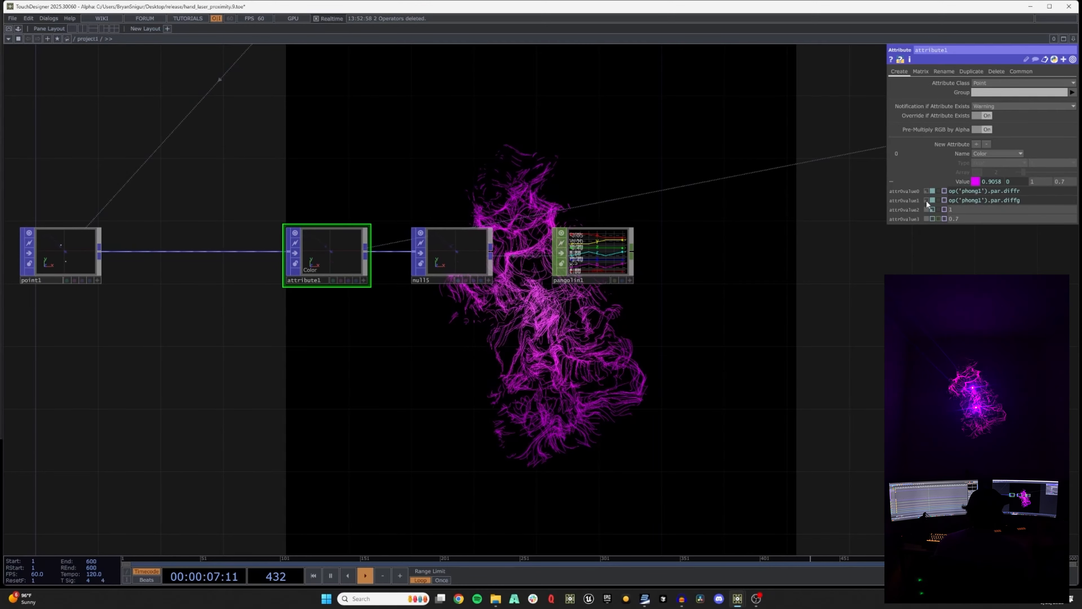
pyautogui.click(927, 191)
pyautogui.moveTo(640, 136); pyautogui.dragTo(608, 137)
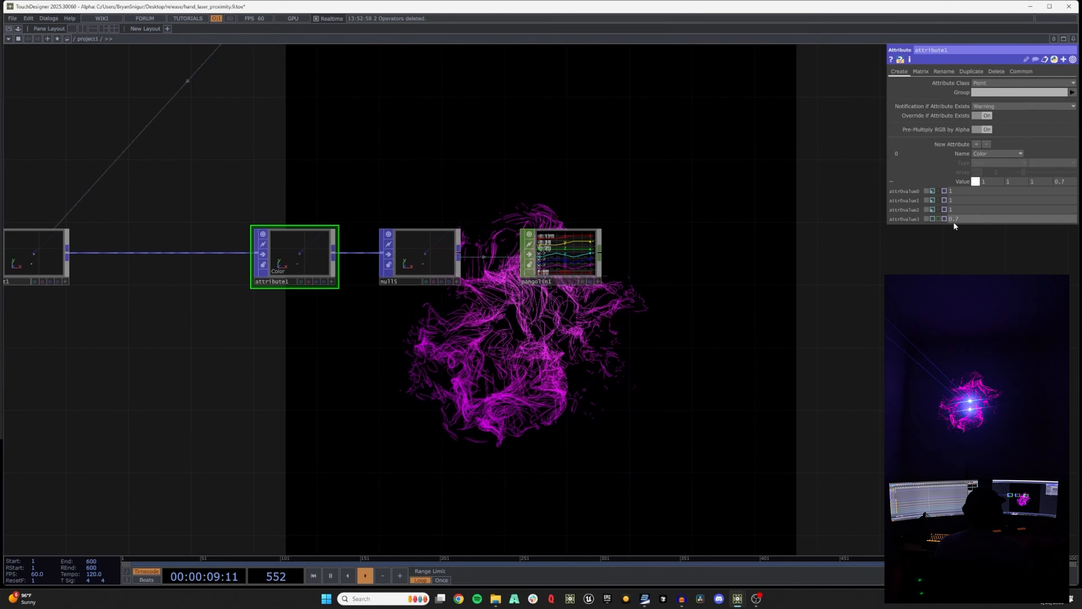
# Branch a Feedback TOP off render1's output, placing it below the main line to rgbkey1
pyautogui.scroll(-5, 349, 199)
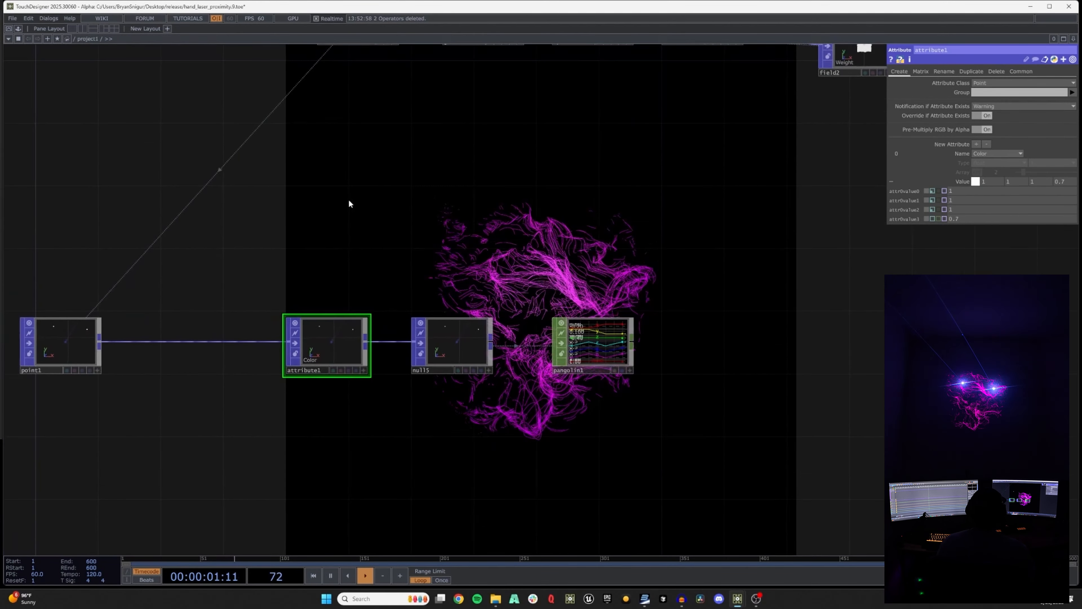
pyautogui.moveTo(449, 220); pyautogui.dragTo(291, 244)
pyautogui.moveTo(611, 200); pyautogui.dragTo(462, 242)
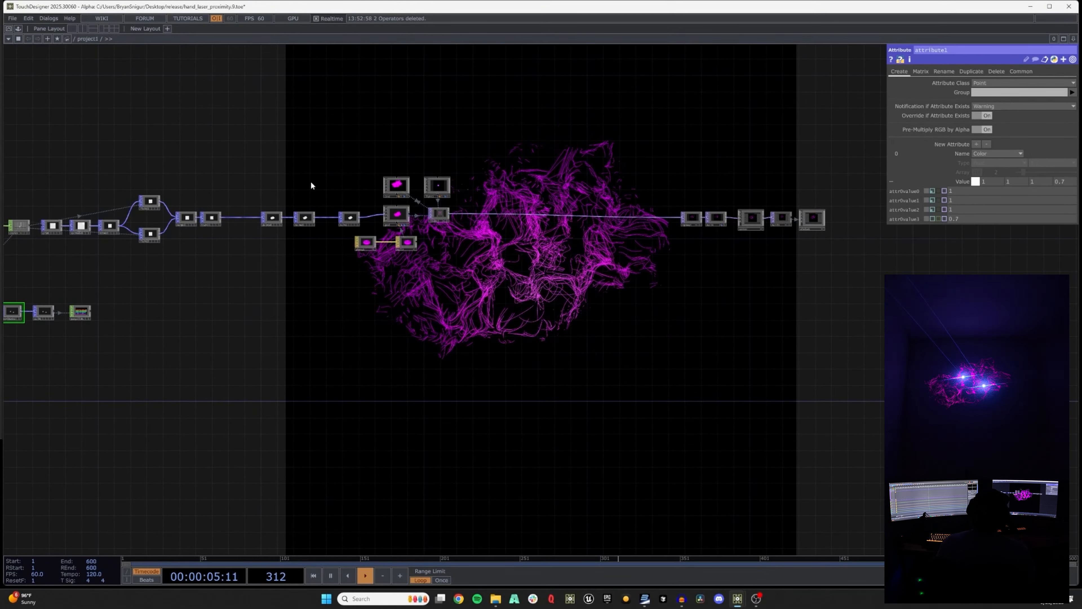
pyautogui.scroll(3, 472, 234)
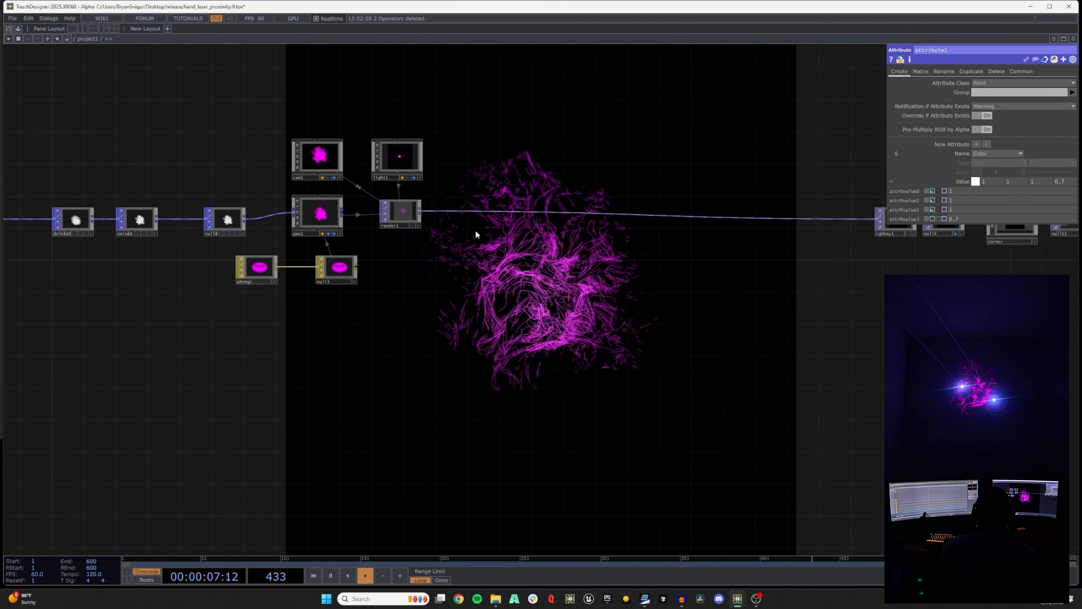
pyautogui.moveTo(348, 246); pyautogui.dragTo(508, 262)
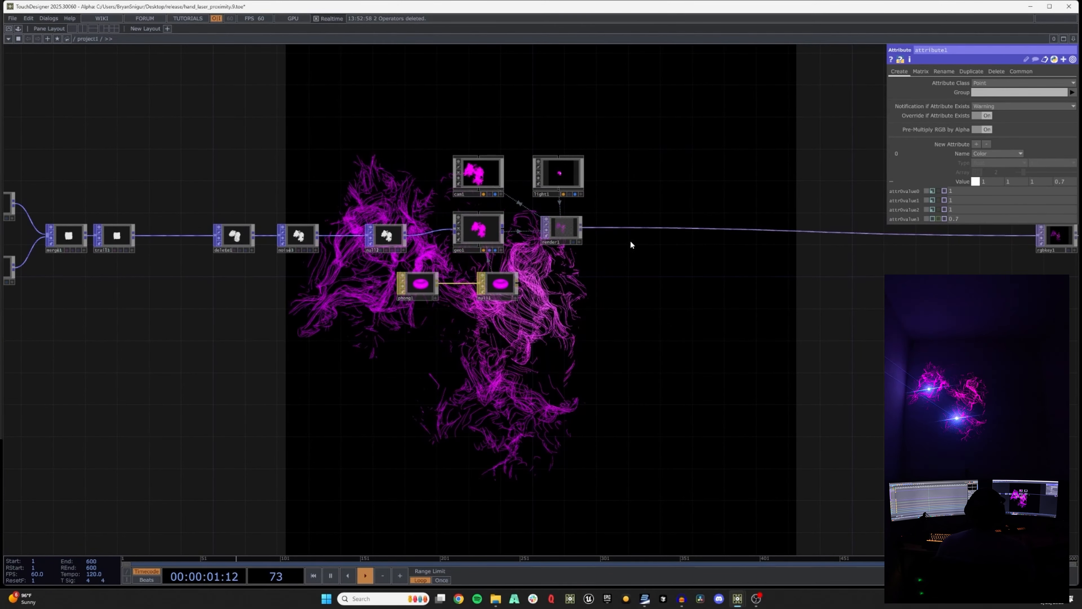
pyautogui.moveTo(609, 244); pyautogui.dragTo(413, 247)
pyautogui.scroll(5, 460, 243)
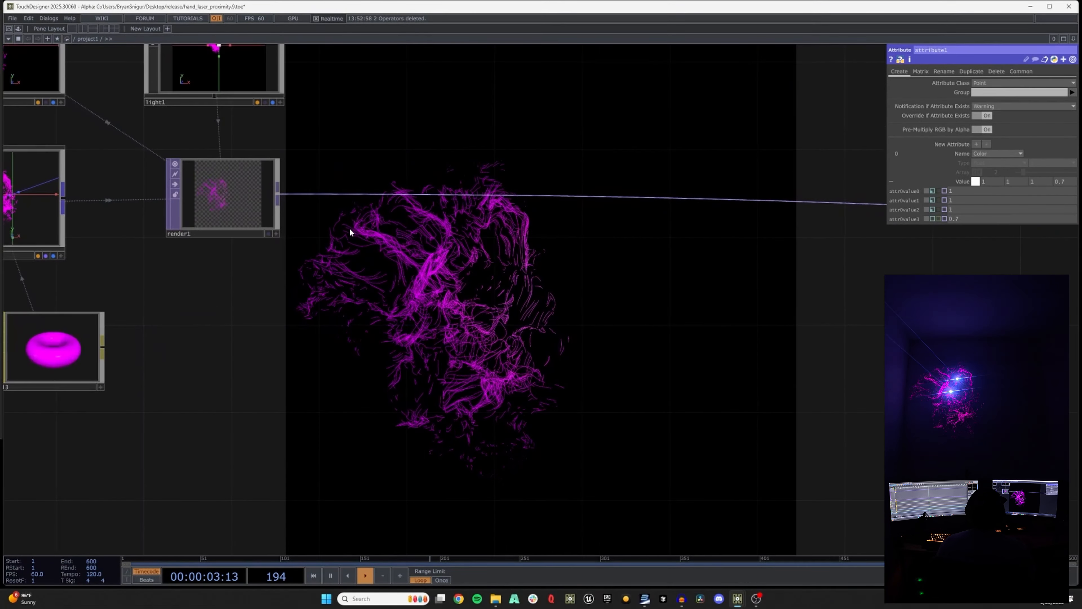
pyautogui.scroll(-3, 330, 224)
pyautogui.moveTo(350, 232); pyautogui.dragTo(284, 299)
pyautogui.write('fe')
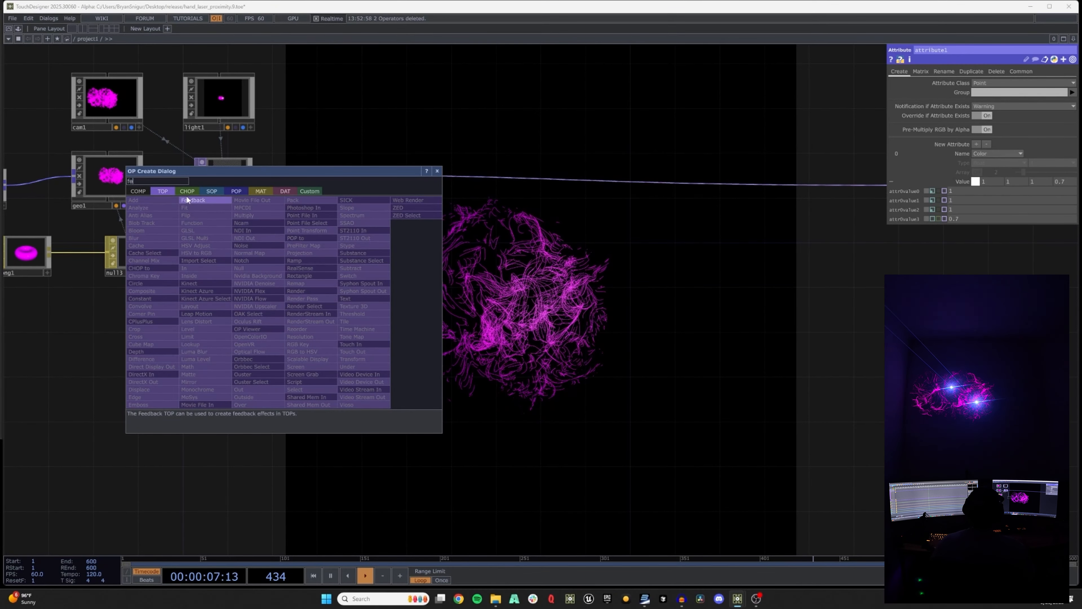
pyautogui.click(193, 200)
pyautogui.click(317, 255)
# Follow feedback1 with a Blur TOP using pre-shrink 2 and filter size 14, and a Level TOP after it
pyautogui.rightClick(342, 251)
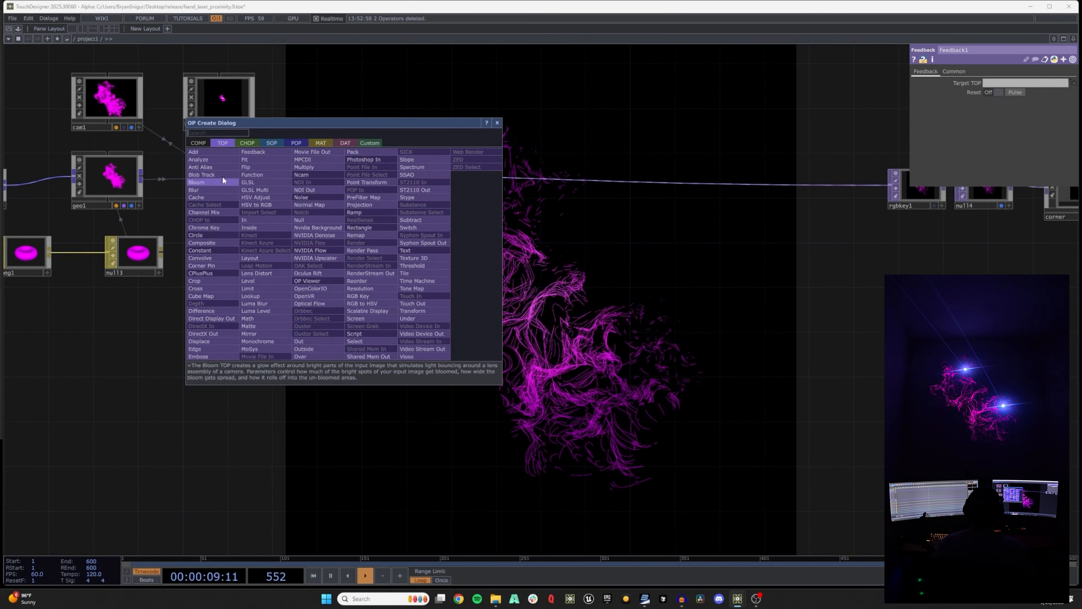
pyautogui.click(215, 189)
pyautogui.click(413, 262)
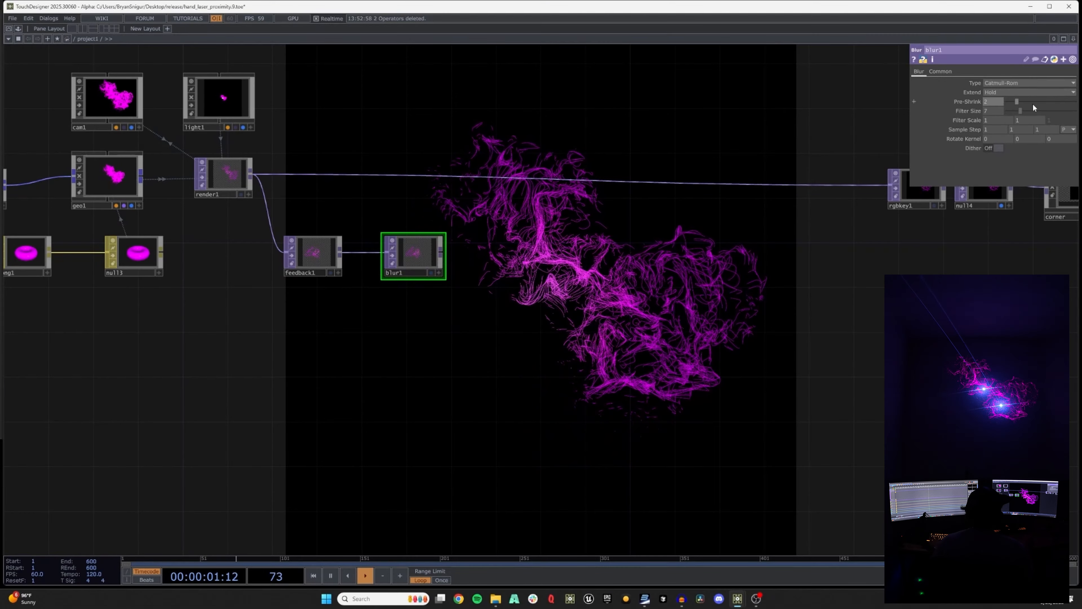
pyautogui.rightClick(442, 252)
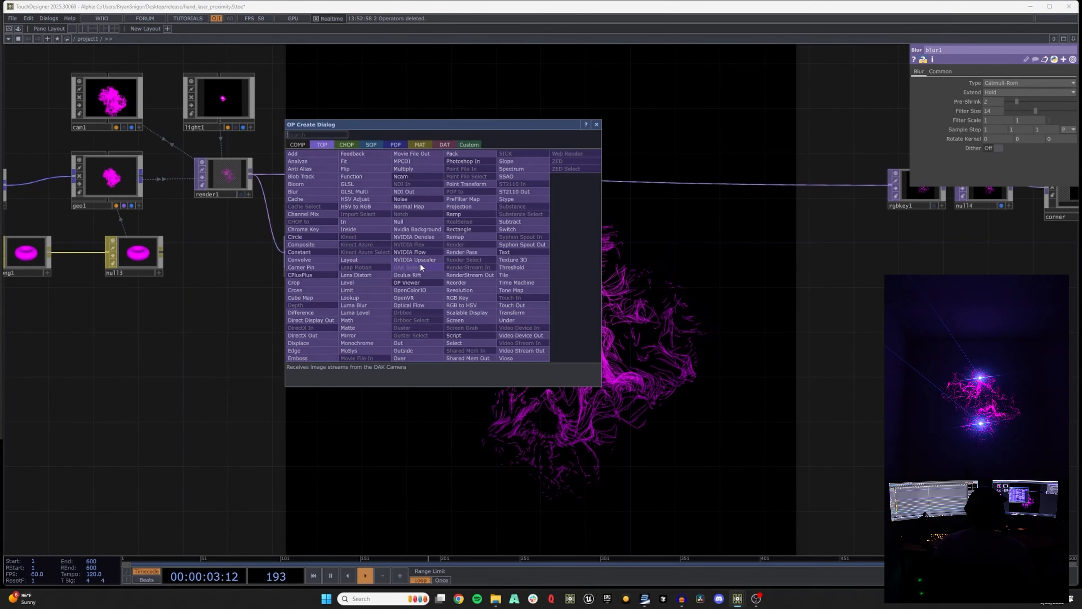
pyautogui.click(353, 283)
pyautogui.click(516, 266)
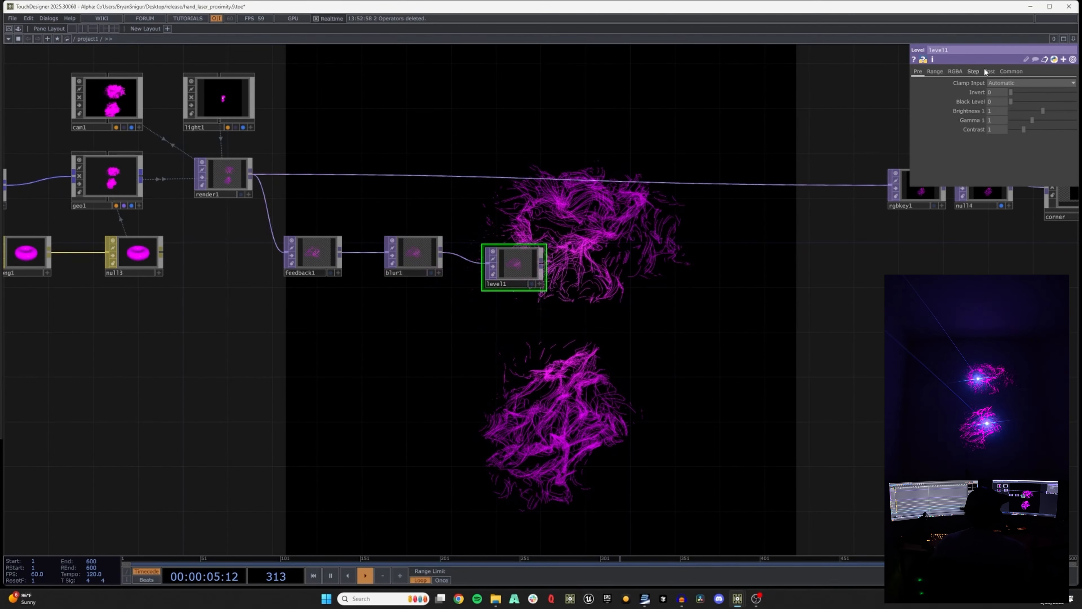
# Insert a Composite TOP between render1 and rgbkey1 and set its operation to Over
pyautogui.rightClick(603, 181)
pyautogui.click(487, 154)
pyautogui.click(614, 187)
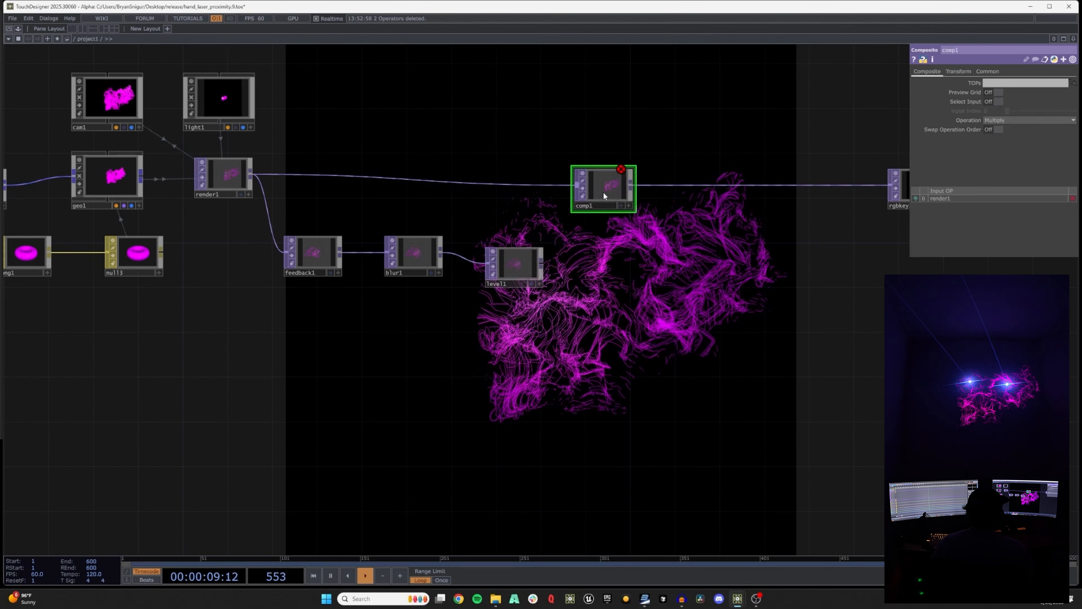
pyautogui.click(1028, 120)
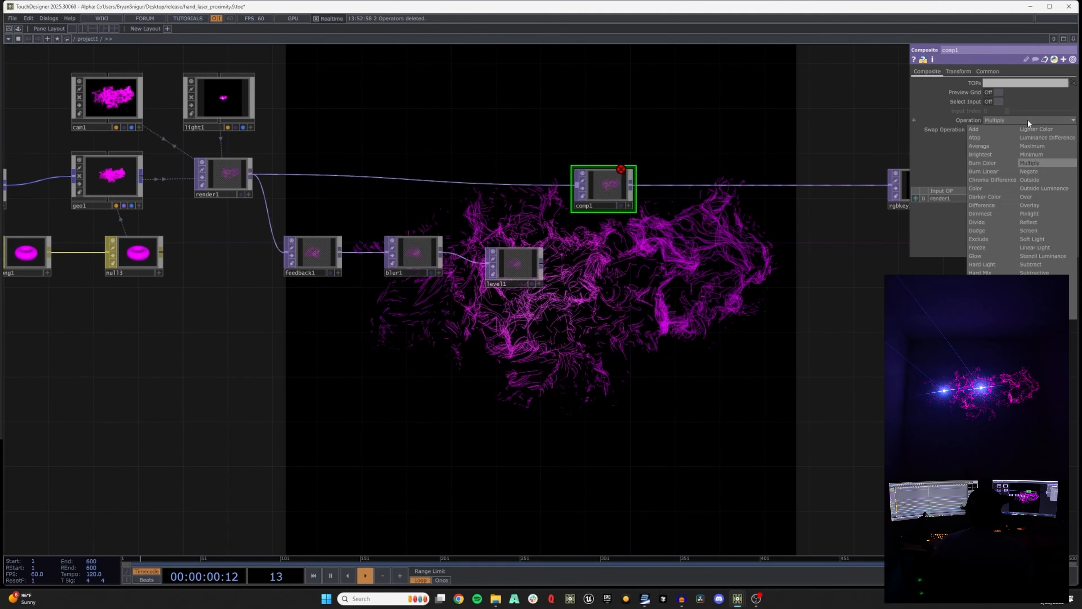
pyautogui.click(1026, 196)
# Close the feedback loop by making comp1 the Target TOP of feedback1 and connecting level1 into comp1
pyautogui.click(339, 258)
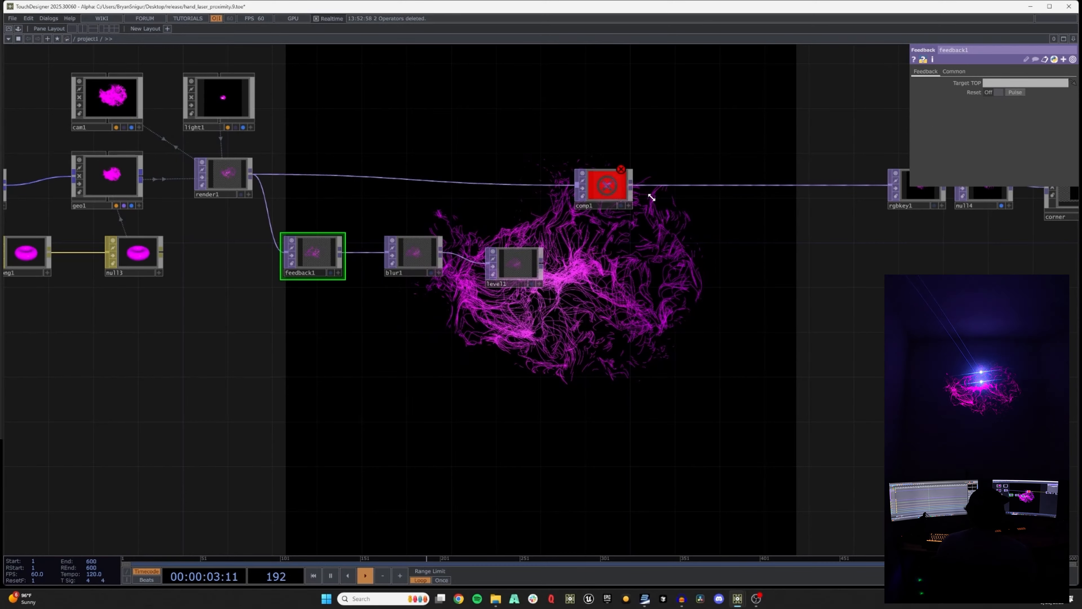
pyautogui.moveTo(614, 183); pyautogui.dragTo(1027, 83)
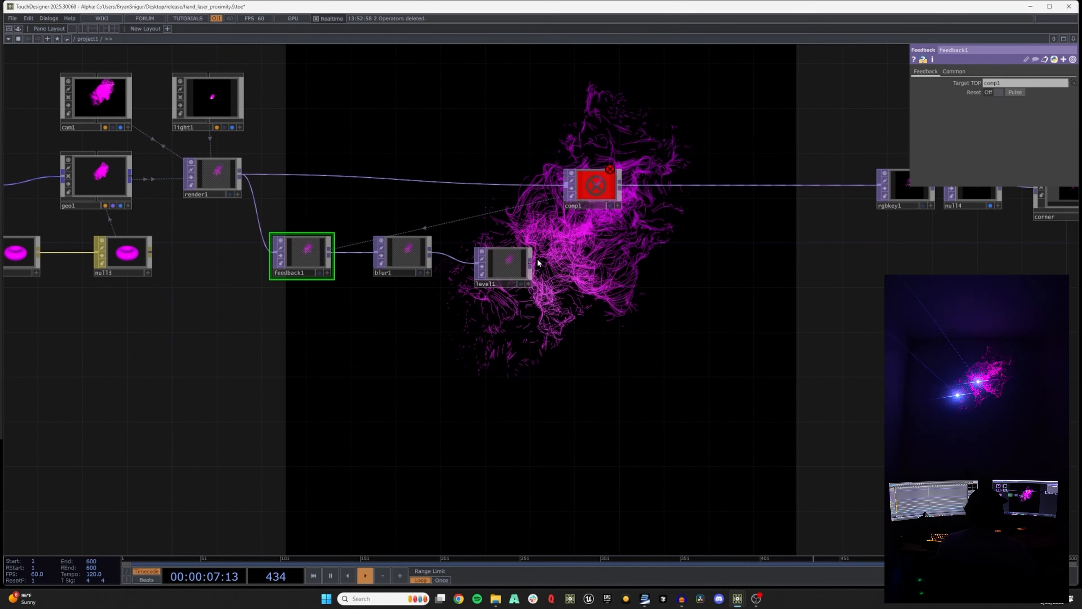
pyautogui.moveTo(494, 266); pyautogui.dragTo(565, 188)
# Set level1's post opacity to about 0.546
pyautogui.moveTo(639, 341); pyautogui.dragTo(497, 370)
pyautogui.click(339, 280)
pyautogui.click(989, 71)
pyautogui.moveTo(1075, 92); pyautogui.dragTo(1046, 92)
# Add the feedbackEdge image filter from the Palette and wire it between comp1 and rgbkey1
pyautogui.click(17, 28)
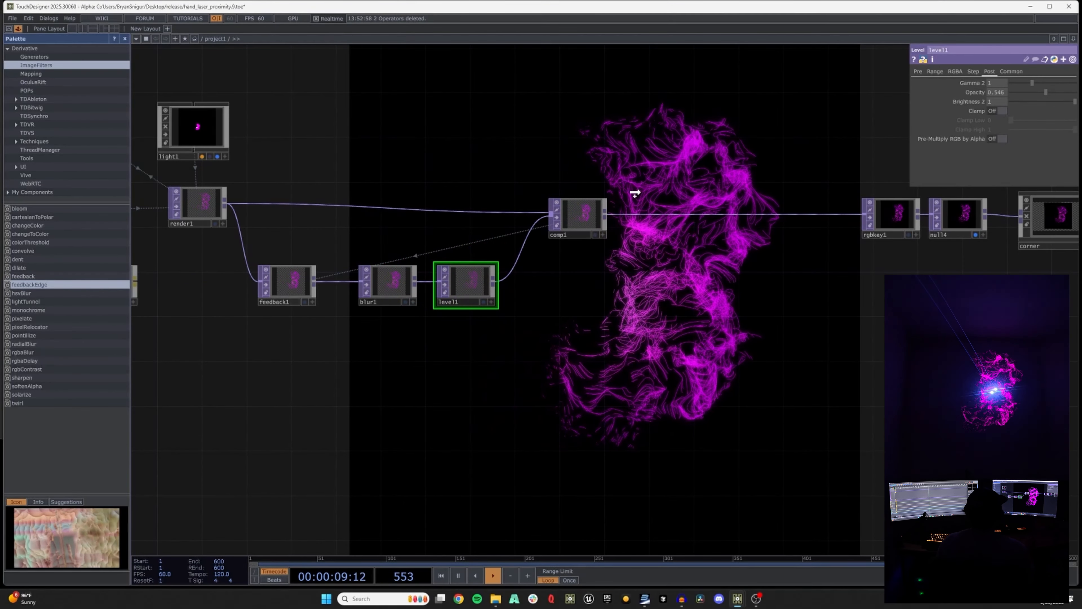
pyautogui.moveTo(635, 193); pyautogui.dragTo(472, 285)
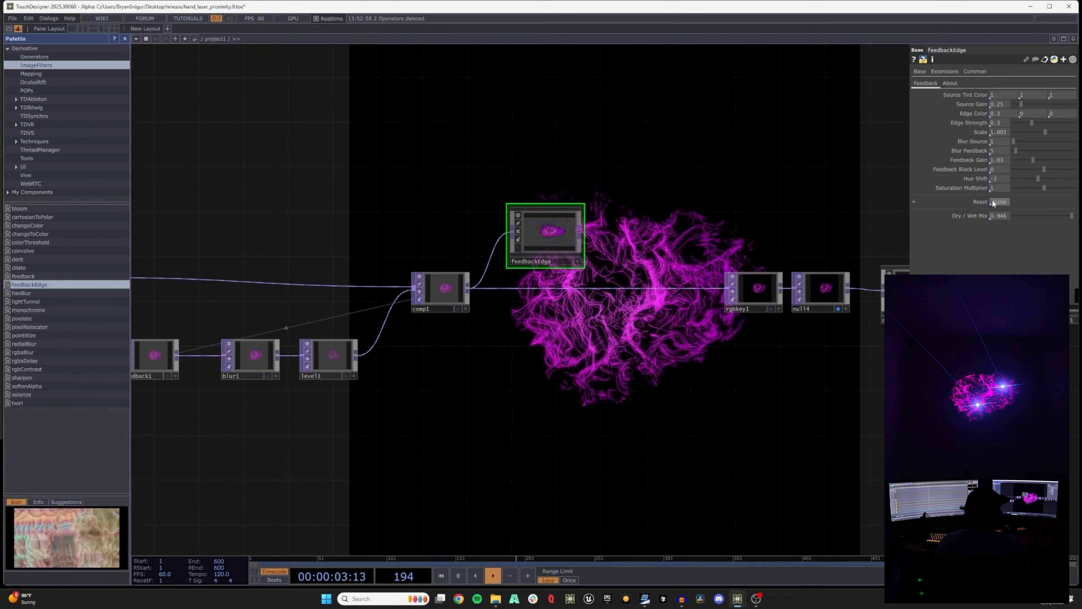
pyautogui.scroll(5, 589, 225)
pyautogui.scroll(-3, 548, 242)
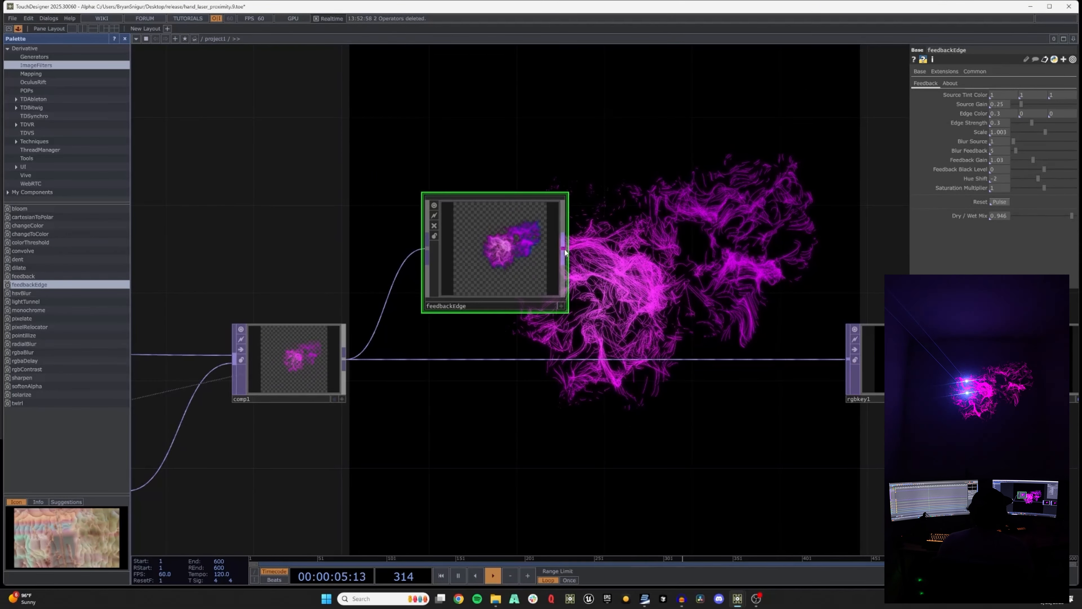
pyautogui.moveTo(776, 251); pyautogui.dragTo(432, 319)
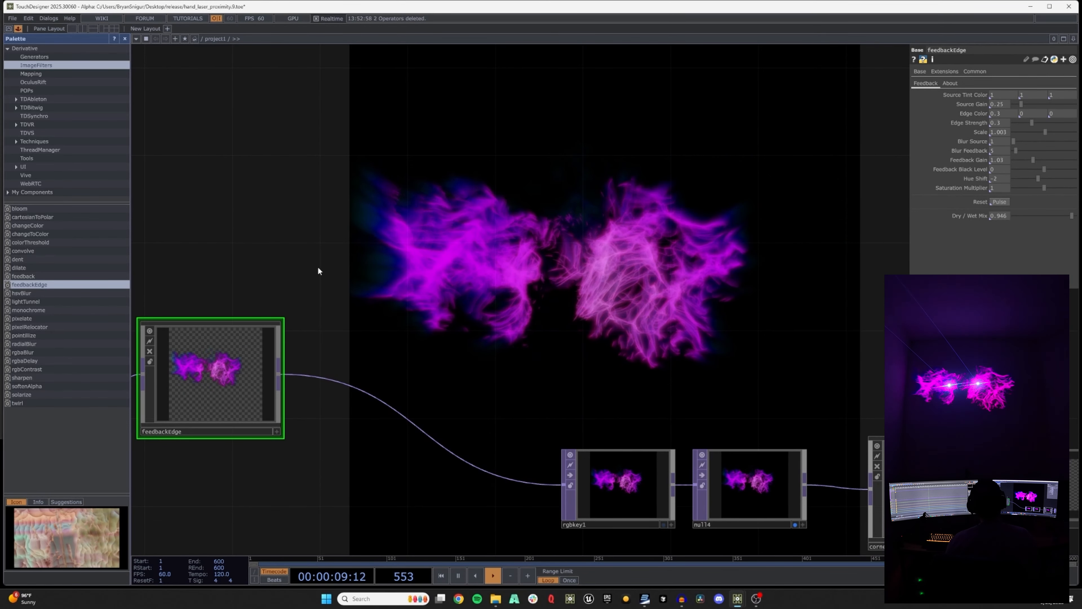
# Connect hand_tracking's gesture output to a new Null CHOP and place it below null1
pyautogui.scroll(-5, 324, 266)
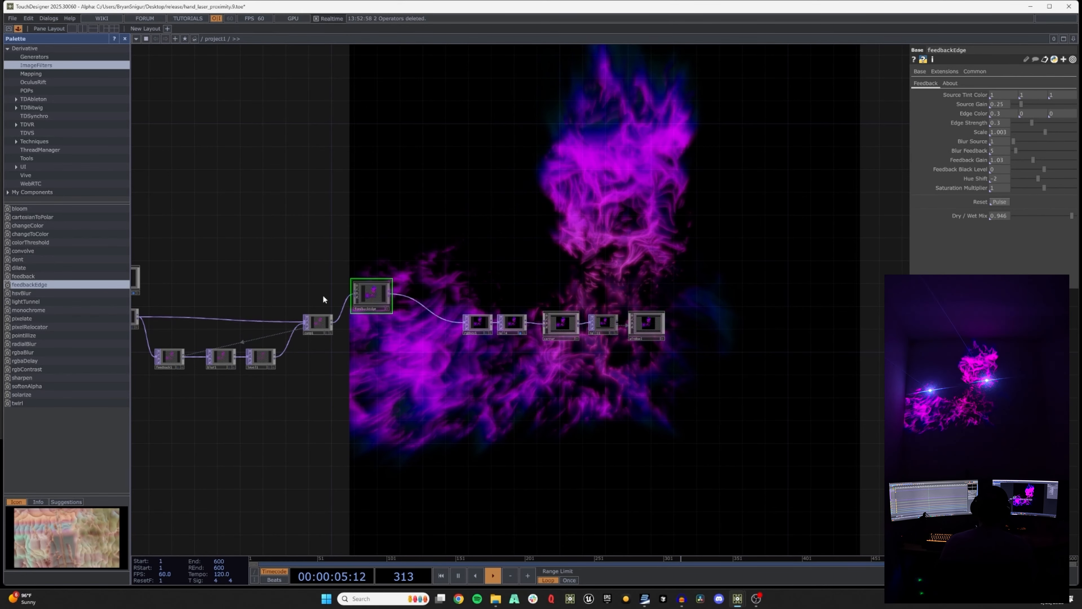
pyautogui.moveTo(170, 262); pyautogui.dragTo(511, 226)
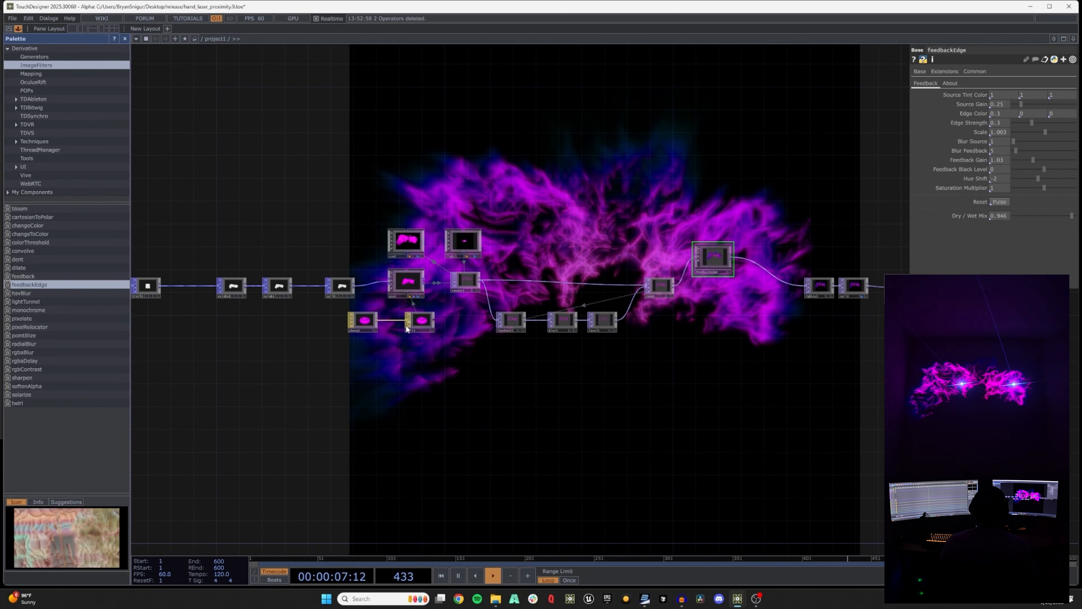
pyautogui.moveTo(495, 330); pyautogui.dragTo(731, 306)
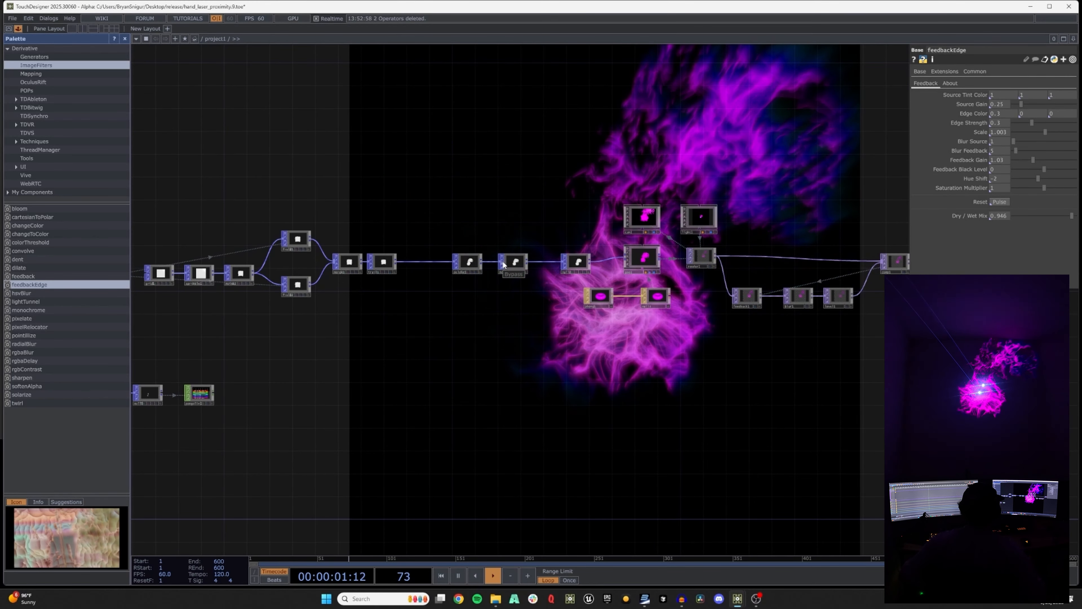
pyautogui.moveTo(368, 311); pyautogui.dragTo(565, 305)
pyautogui.moveTo(267, 328); pyautogui.dragTo(519, 339)
pyautogui.scroll(6, 266, 275)
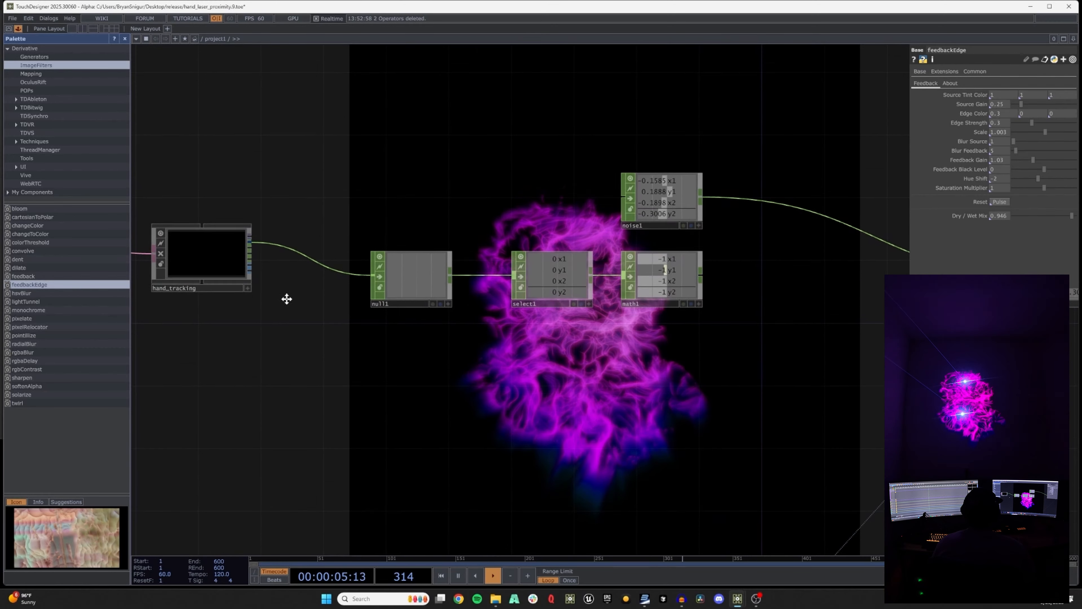
pyautogui.moveTo(285, 300); pyautogui.dragTo(282, 265)
pyautogui.scroll(-3, 218, 223)
pyautogui.scroll(2, 235, 234)
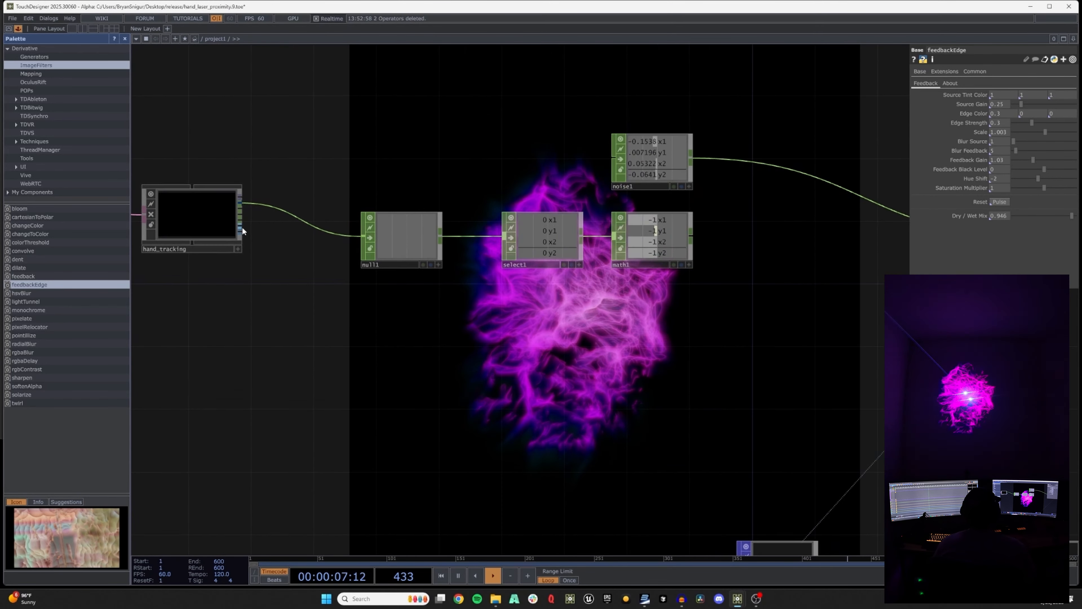
pyautogui.click(243, 220)
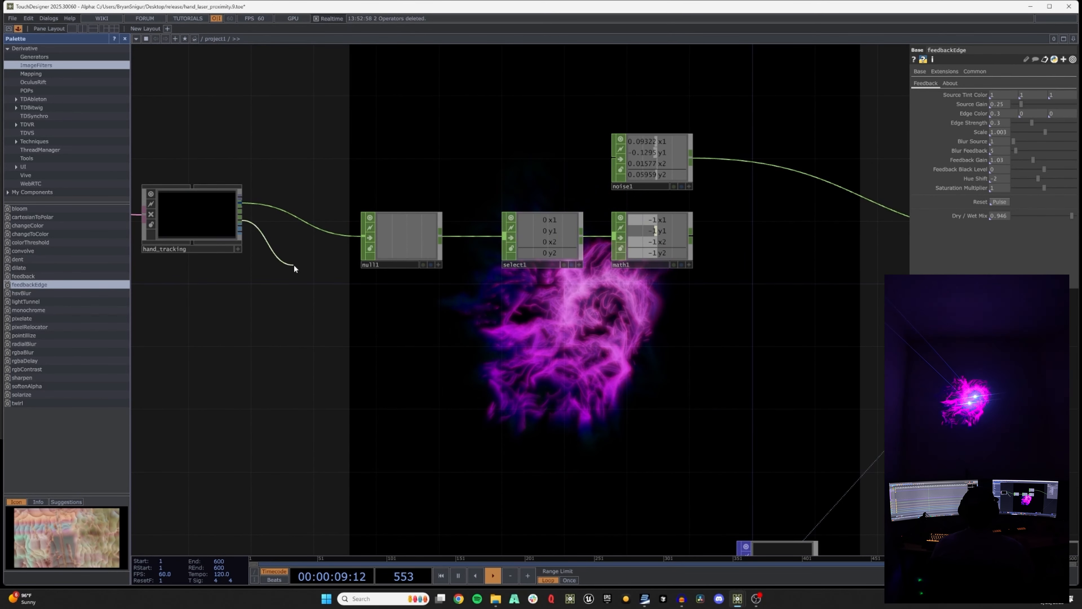
pyautogui.click(390, 359)
pyautogui.write('n')
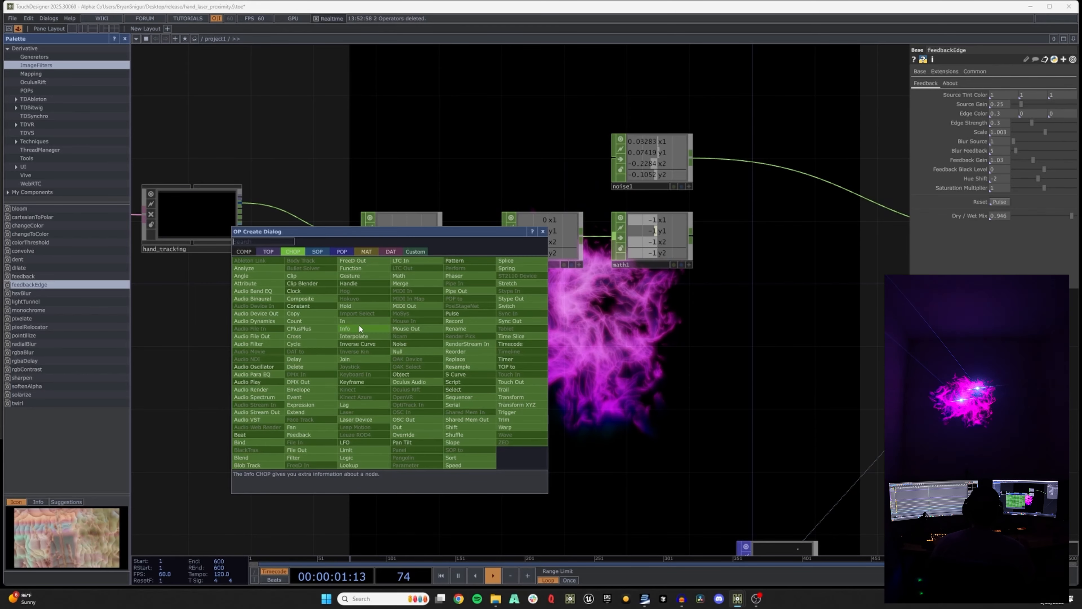
pyautogui.click(416, 349)
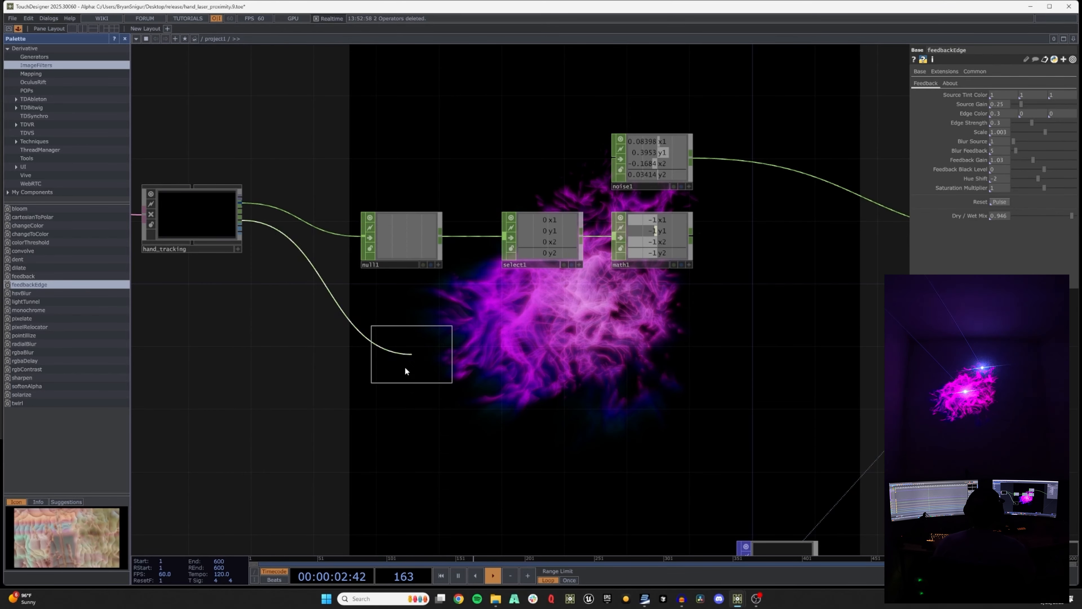
pyautogui.click(386, 411)
pyautogui.scroll(5, 404, 388)
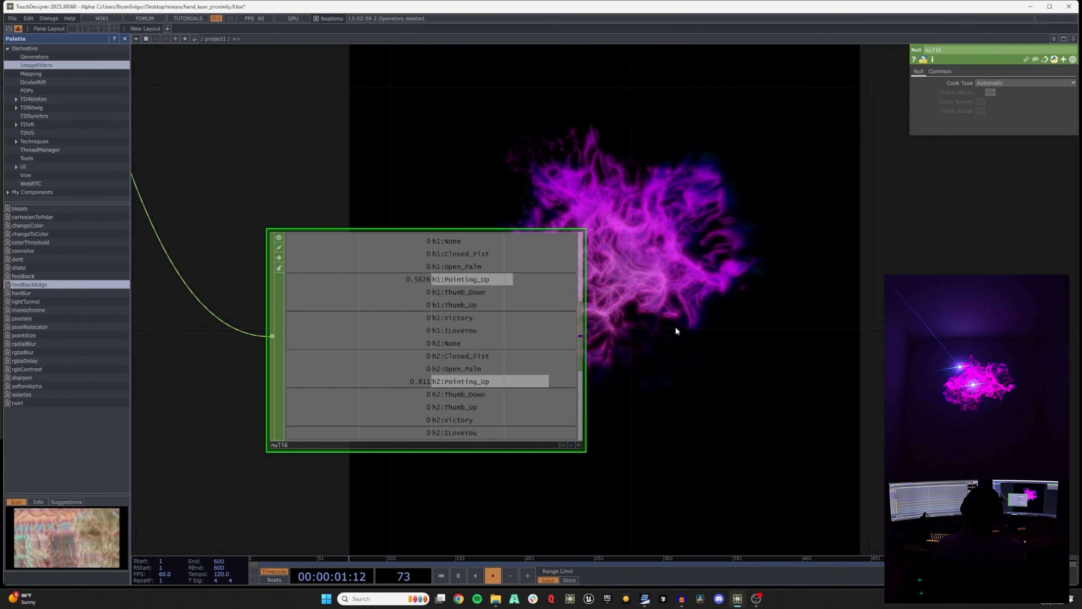
pyautogui.scroll(-6, 583, 291)
pyautogui.moveTo(657, 301); pyautogui.dragTo(597, 300)
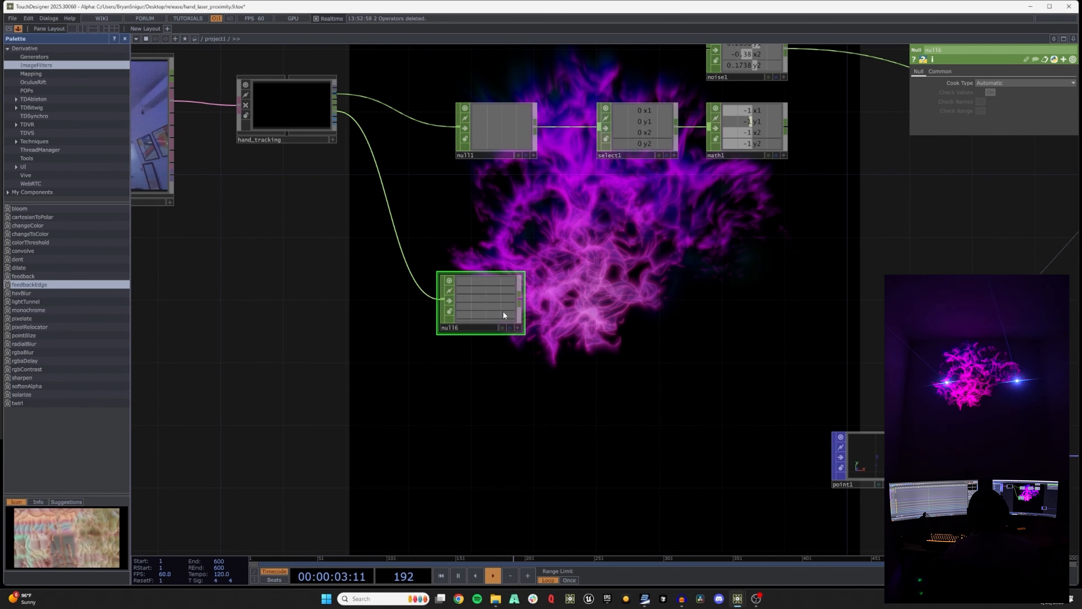
pyautogui.moveTo(503, 306); pyautogui.dragTo(522, 273)
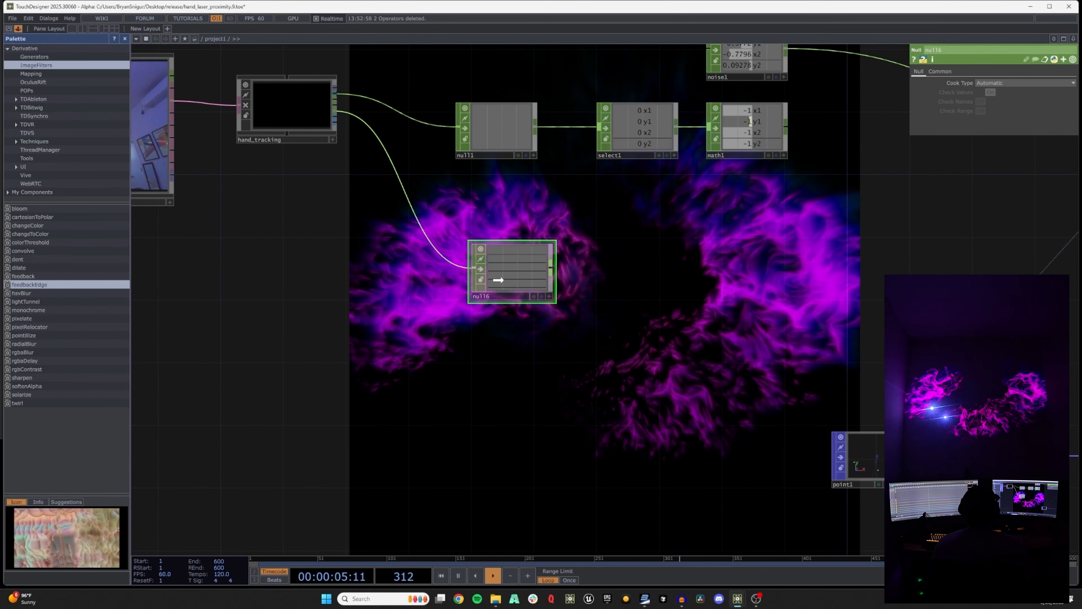
# Add a Select CHOP after null6 and set its Channel Names to h1:Open_Palm
pyautogui.rightClick(537, 265)
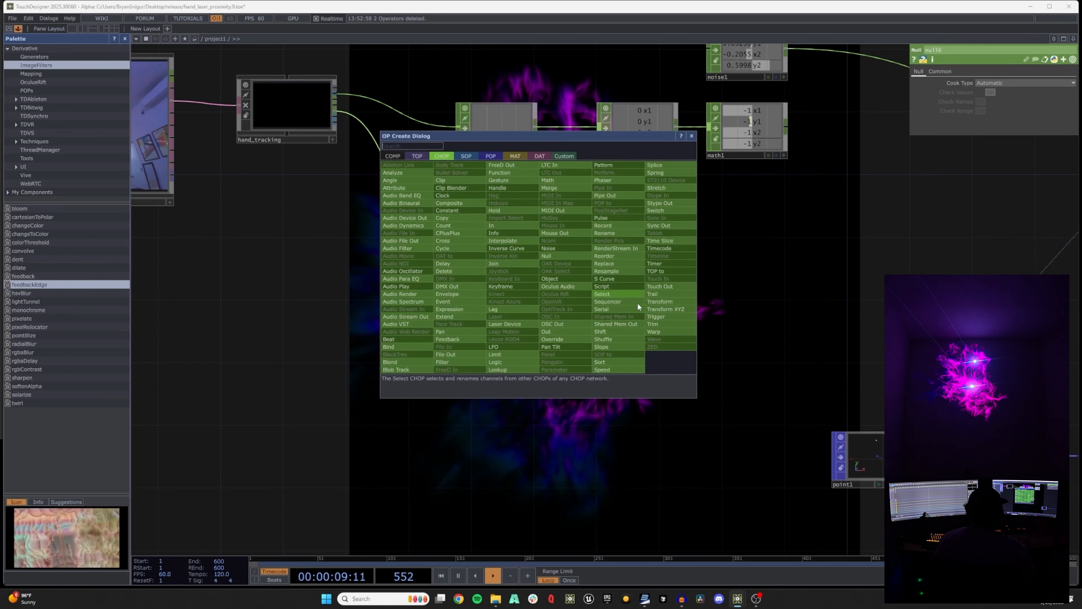
pyautogui.click(614, 294)
pyautogui.click(590, 271)
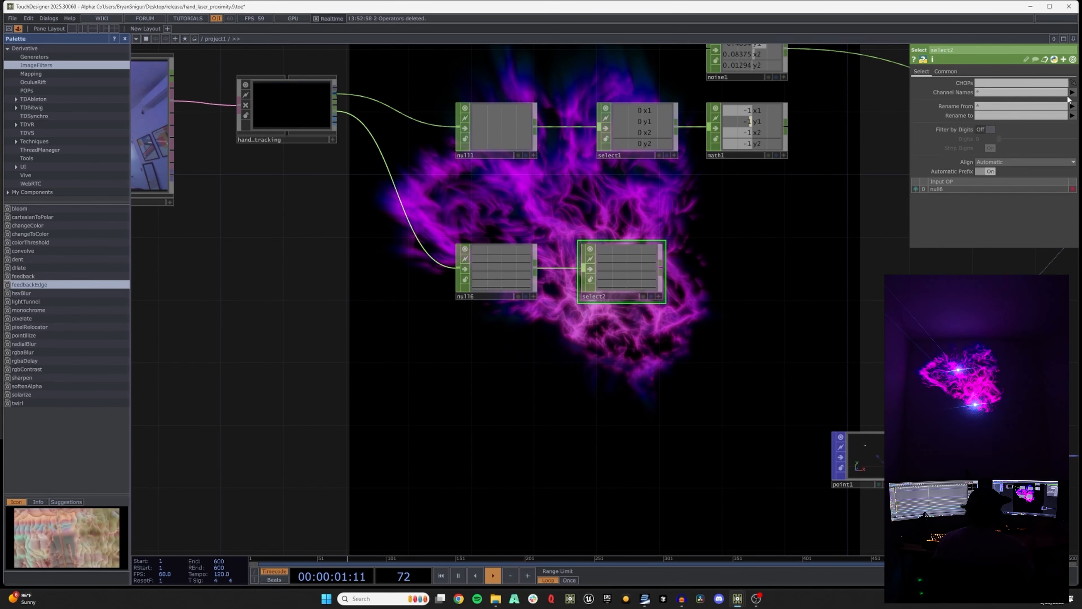
pyautogui.click(1072, 93)
pyautogui.click(1055, 126)
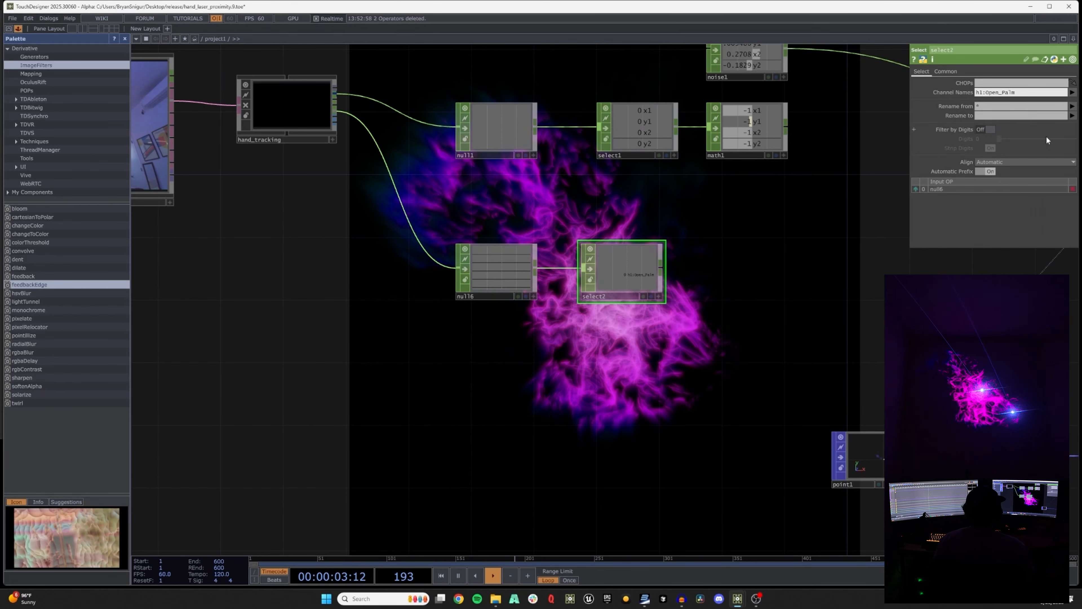
# Append a Null CHOP to select2, leaving room between them for more operators
pyautogui.moveTo(567, 221); pyautogui.dragTo(503, 200)
pyautogui.hotkey('alt', 'n')
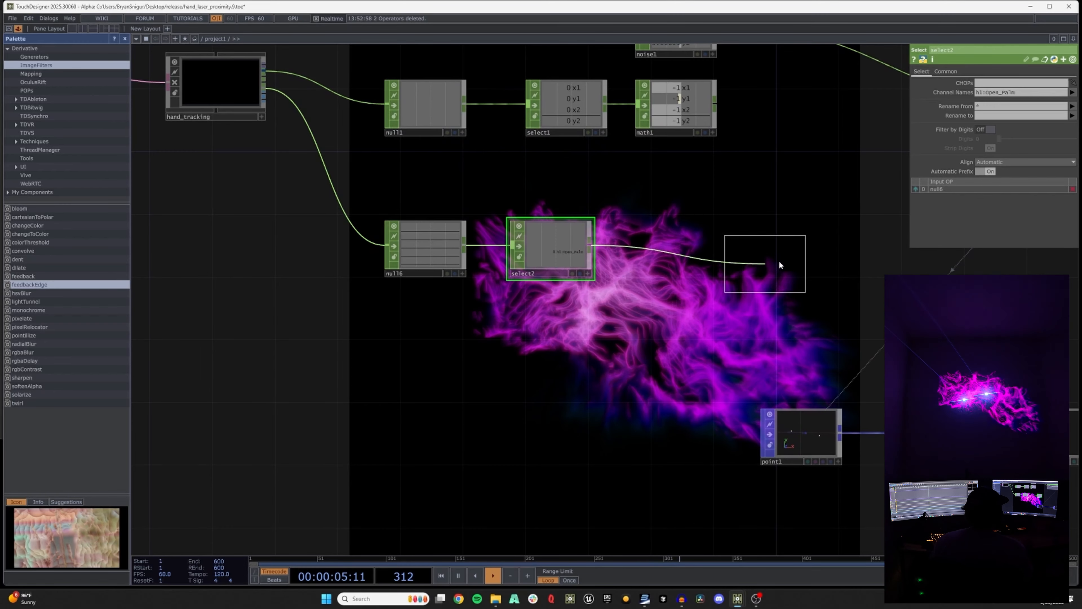
pyautogui.click(775, 246)
pyautogui.moveTo(638, 247); pyautogui.dragTo(426, 225)
pyautogui.moveTo(578, 222); pyautogui.dragTo(641, 223)
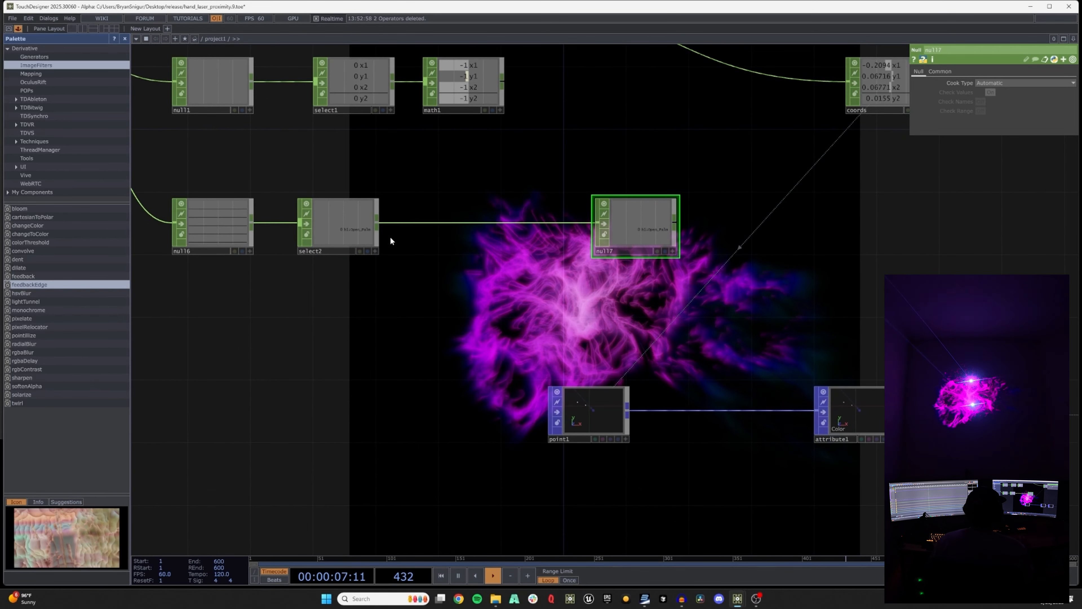
# Insert a Logic CHOP after select2 with Convert Input set to Off When Outside Bounds and the lower bound set to 0.4
pyautogui.press('Tab')
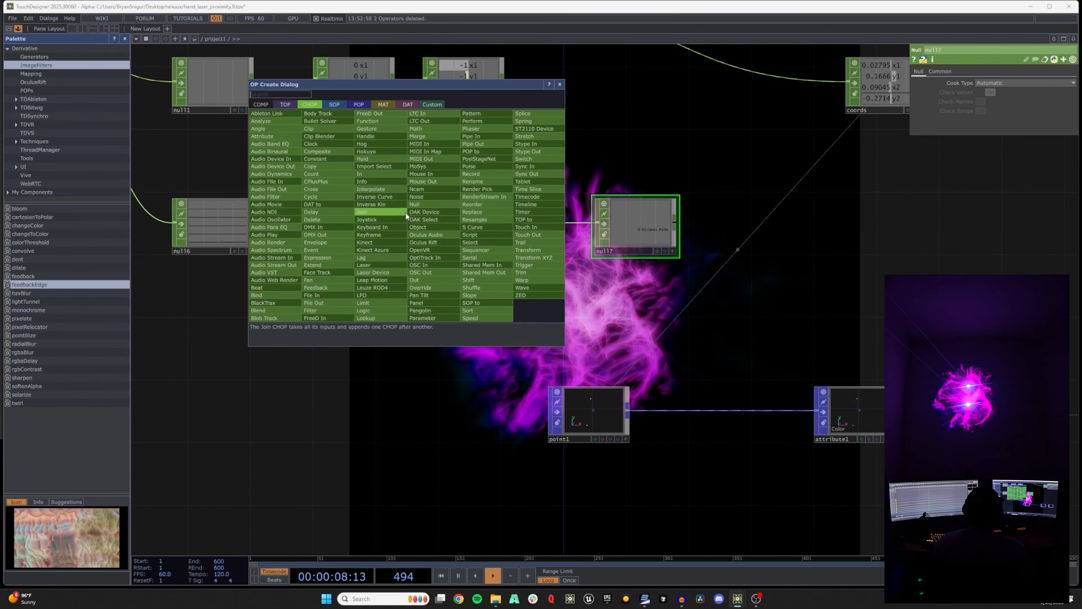
pyautogui.click(365, 311)
pyautogui.click(433, 226)
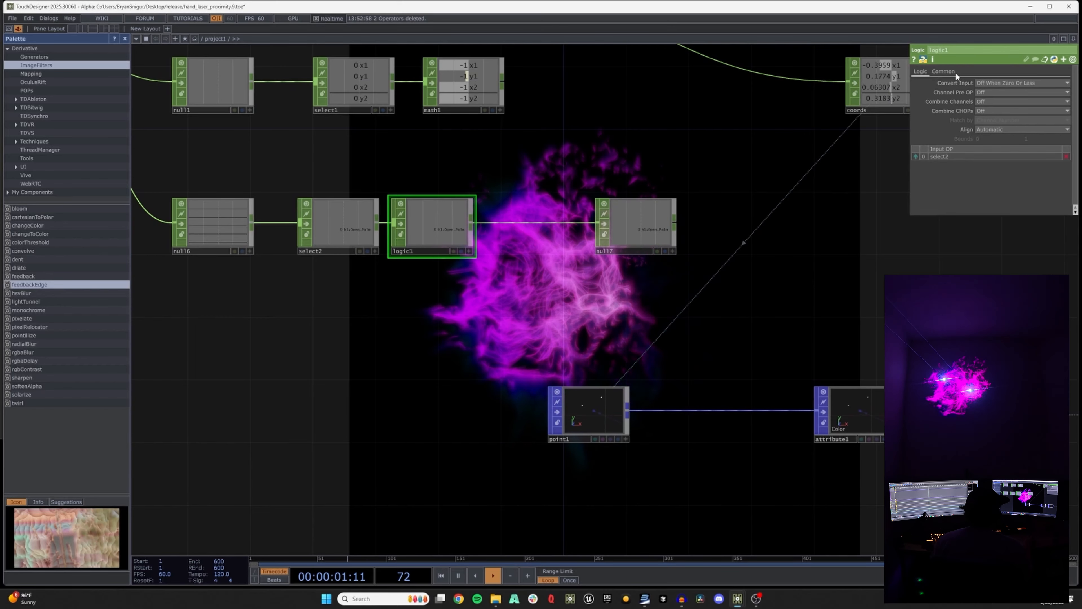
pyautogui.click(997, 83)
pyautogui.click(999, 105)
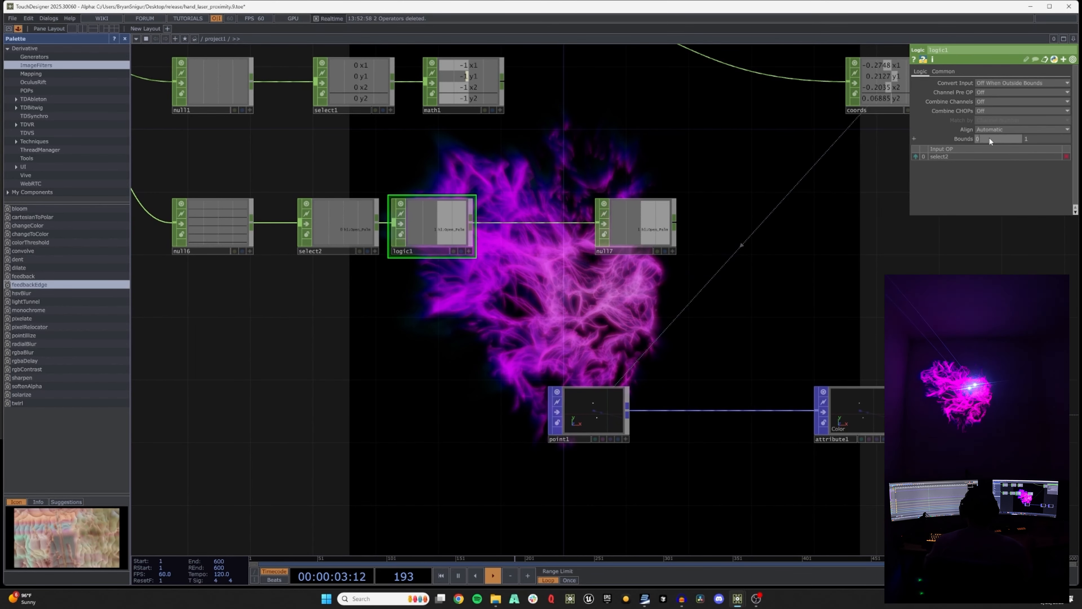
pyautogui.moveTo(990, 138); pyautogui.dragTo(966, 138)
pyautogui.write('0.4')
pyautogui.press('Return')
# Move null7 farther from logic1 and insert a Filter CHOP between them, placed beside logic1
pyautogui.moveTo(640, 206); pyautogui.dragTo(718, 206)
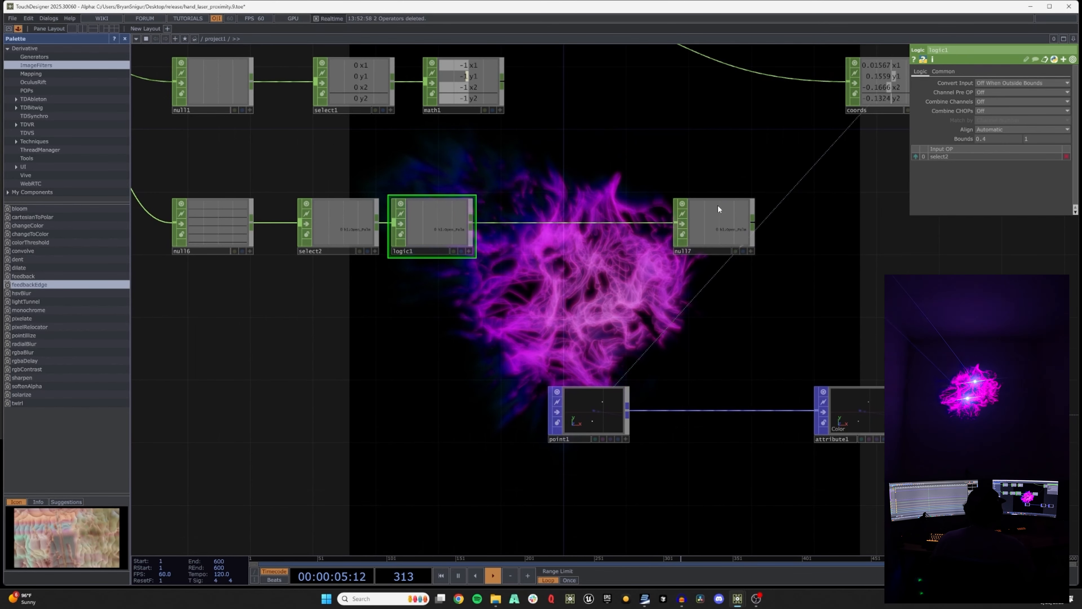
pyautogui.moveTo(474, 258); pyautogui.dragTo(344, 221)
pyautogui.rightClick(390, 185)
pyautogui.rightClick(367, 185)
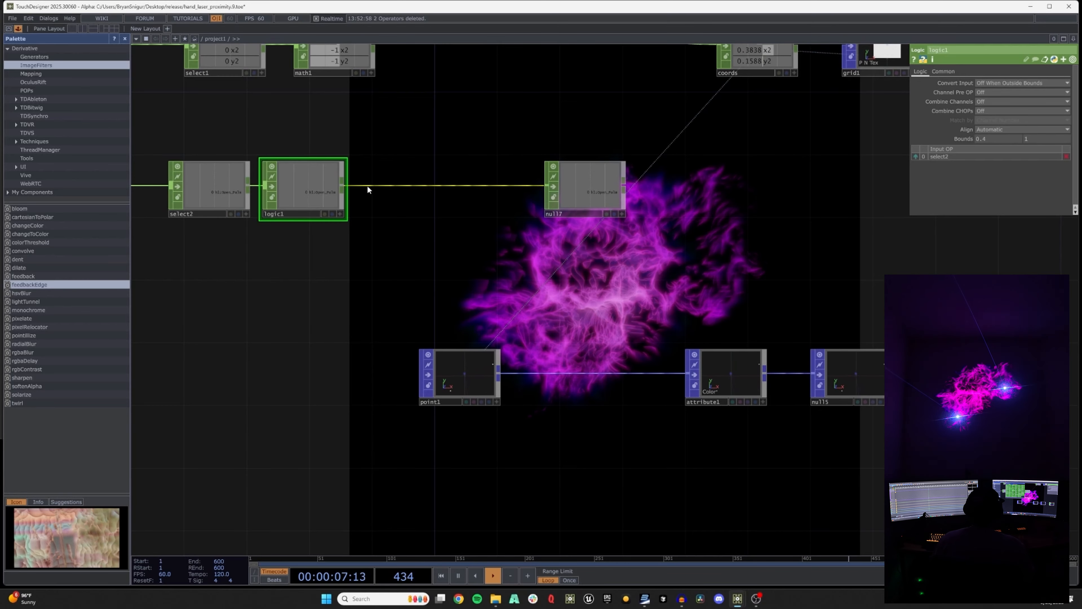
pyautogui.click(367, 186)
pyautogui.write('fil')
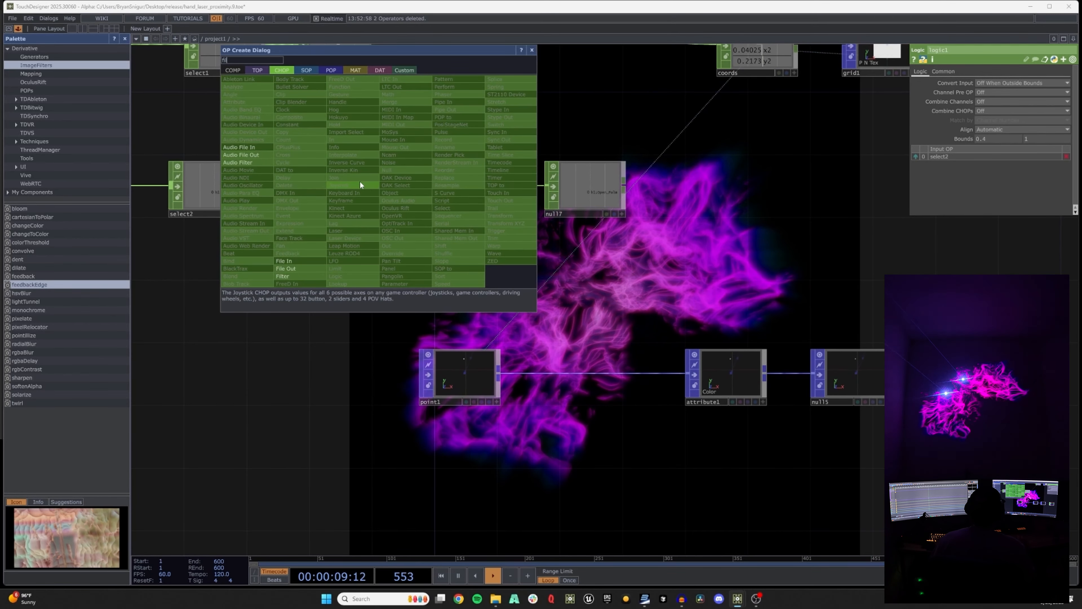
pyautogui.click(294, 276)
pyautogui.click(459, 188)
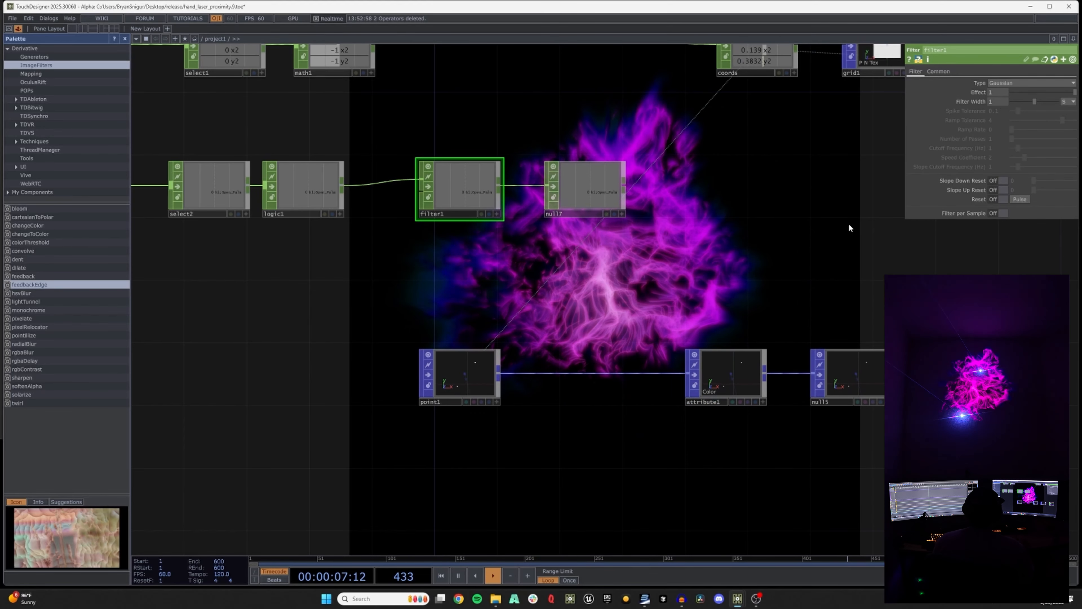
pyautogui.moveTo(450, 239); pyautogui.dragTo(378, 205)
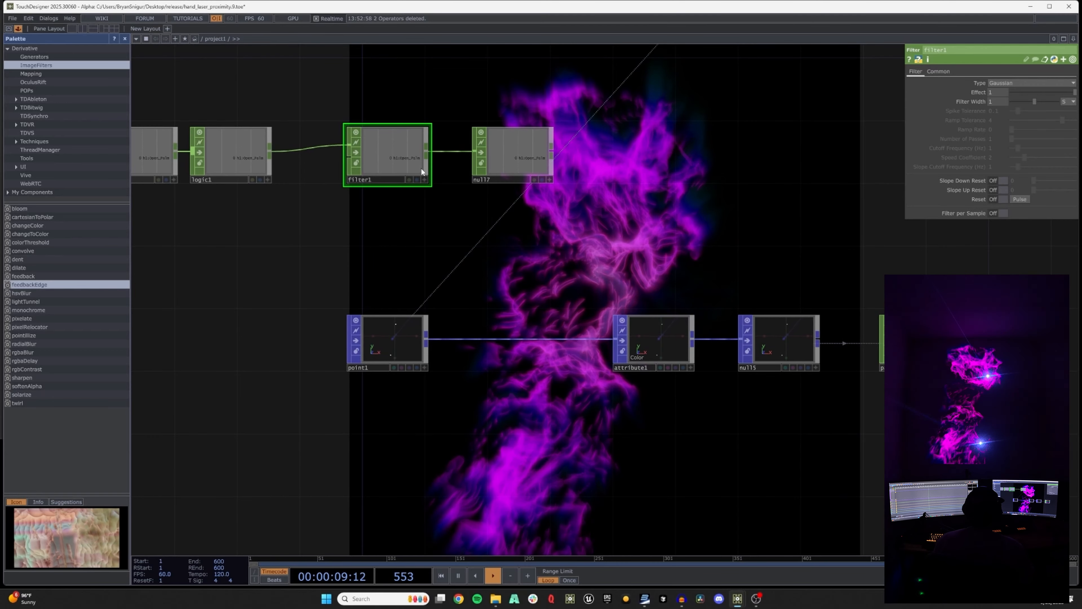
pyautogui.moveTo(421, 171); pyautogui.dragTo(358, 170)
# Branch a Math CHOP off filter1 and set the upper end of its To Range to 0.7
pyautogui.click(363, 152)
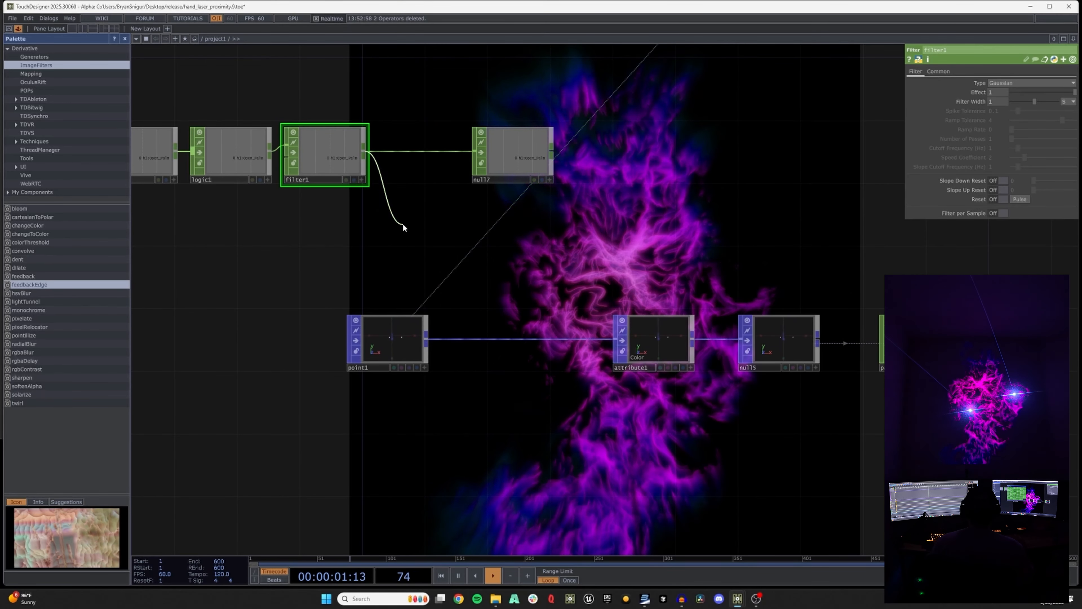
pyautogui.click(403, 224)
pyautogui.click(443, 150)
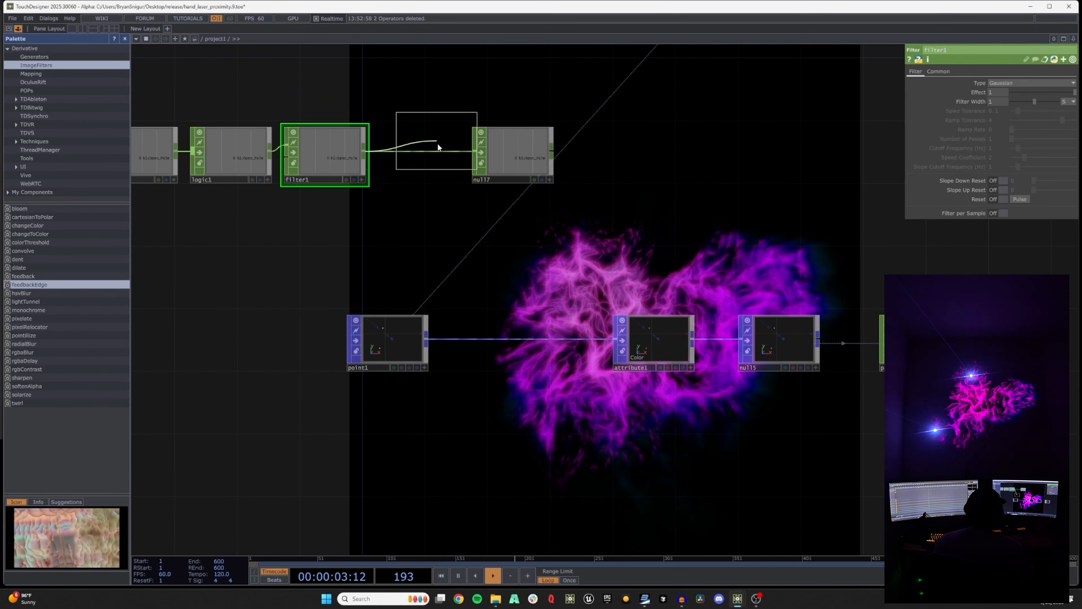
pyautogui.click(410, 243)
pyautogui.click(961, 71)
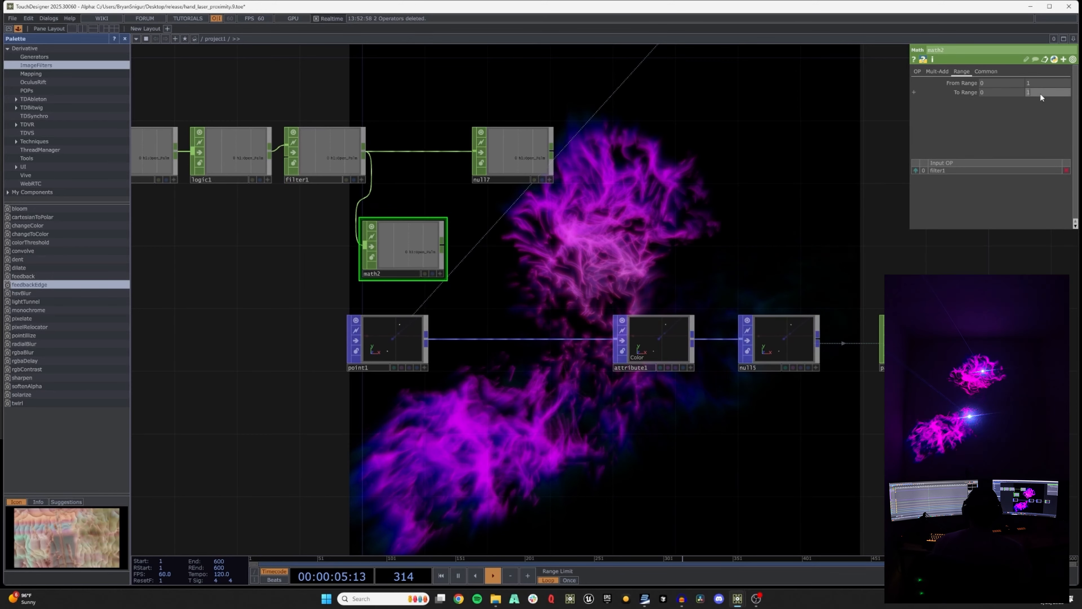
pyautogui.click(1040, 93)
pyautogui.write('.7')
pyautogui.press('Return')
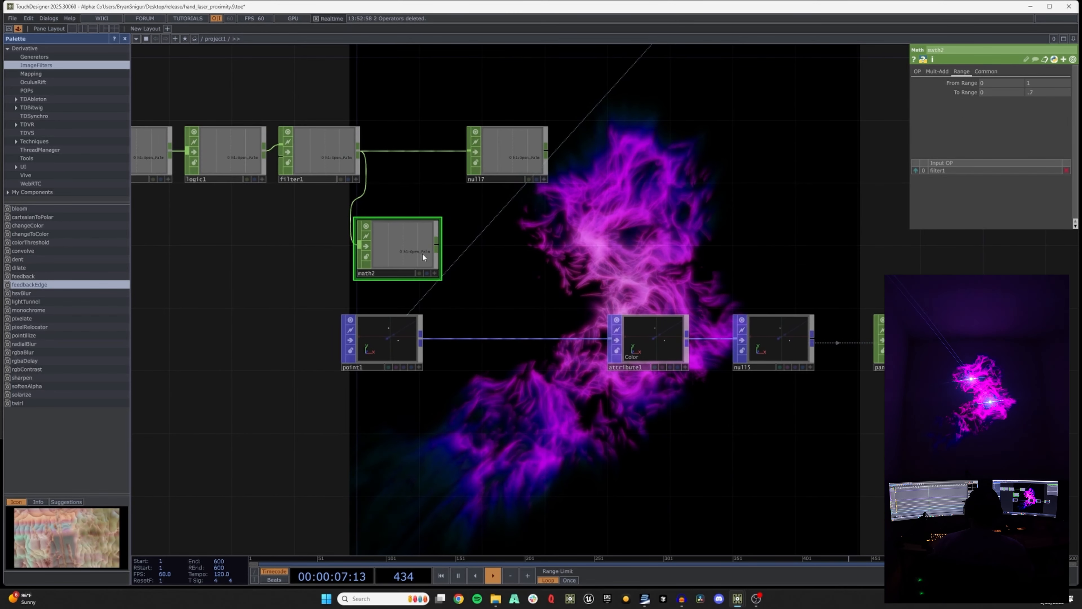
# Add a Null CHOP after math2 and align it beside math2
pyautogui.rightClick(435, 243)
pyautogui.click(521, 234)
pyautogui.moveTo(522, 234); pyautogui.dragTo(521, 257)
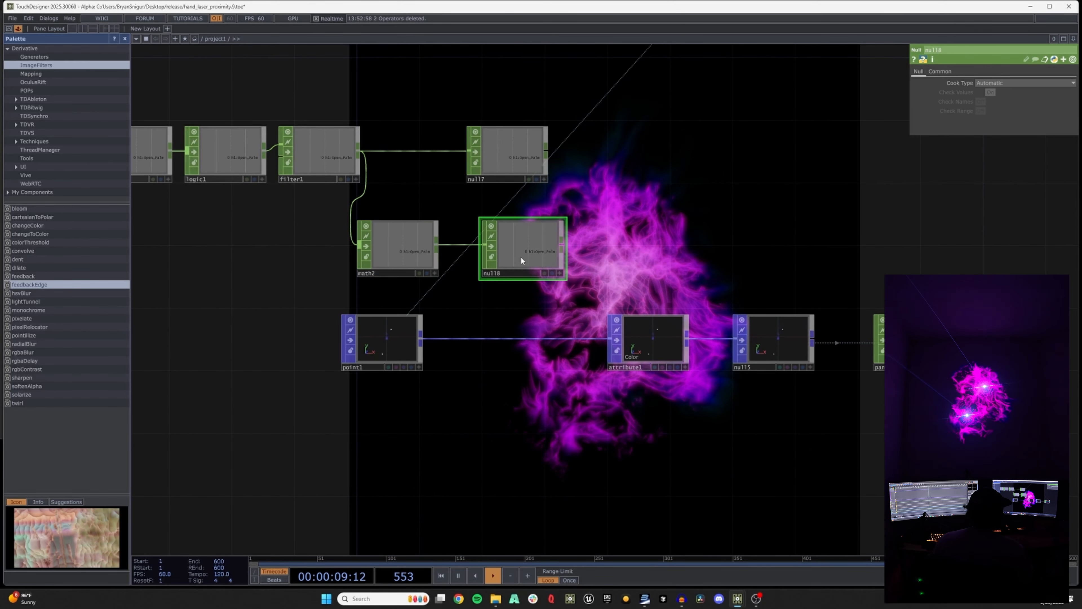
# Drive the alpha component of attribute1's Color value with a reference to null8's h1:Open_Palm channel
pyautogui.click(639, 353)
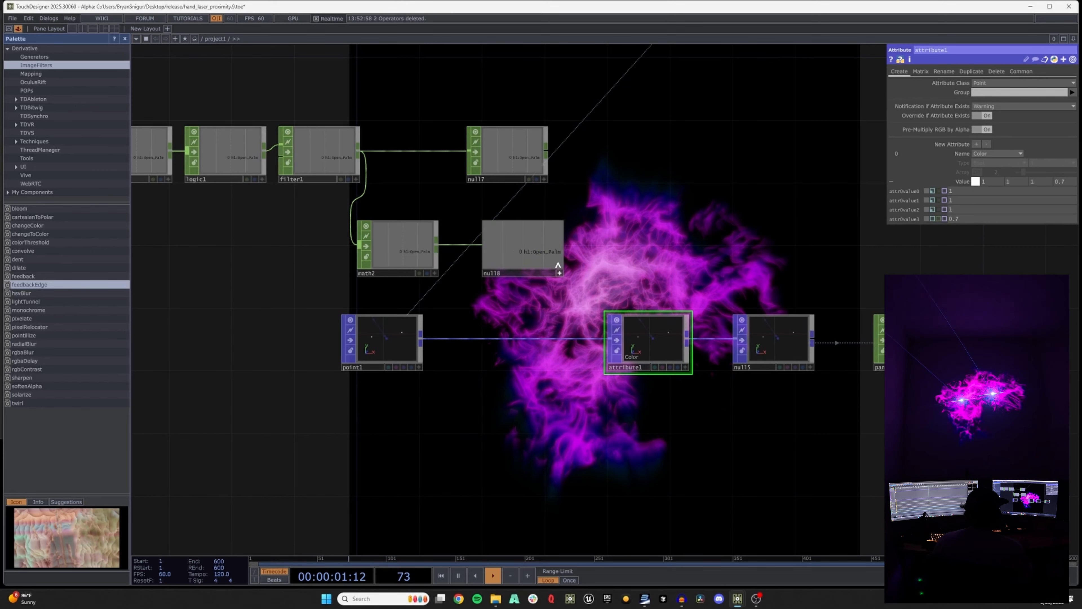
pyautogui.moveTo(538, 252); pyautogui.dragTo(590, 218)
pyautogui.click(560, 273)
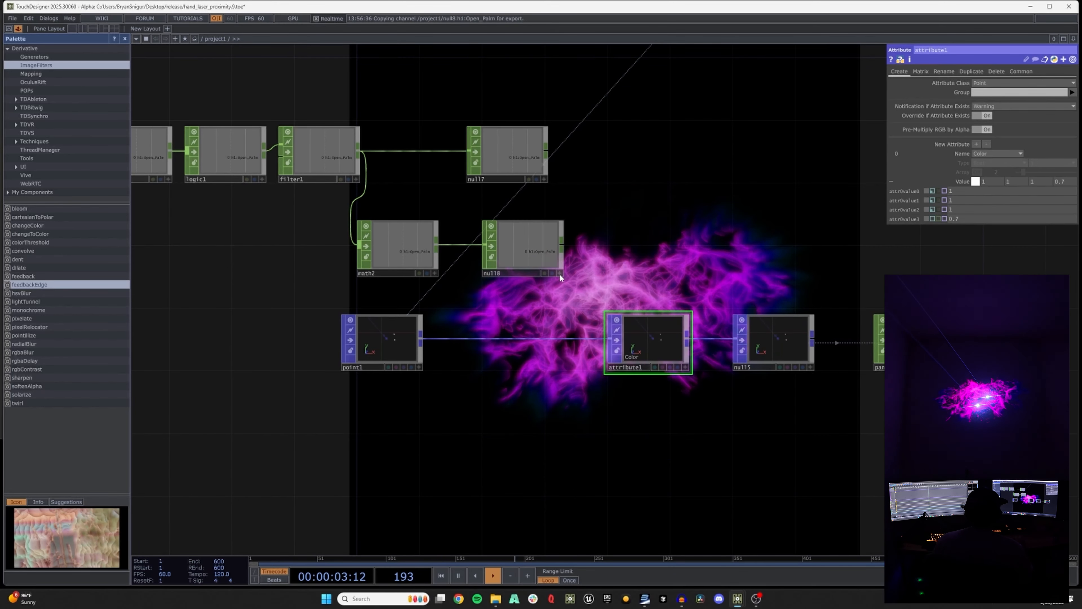
pyautogui.click(560, 274)
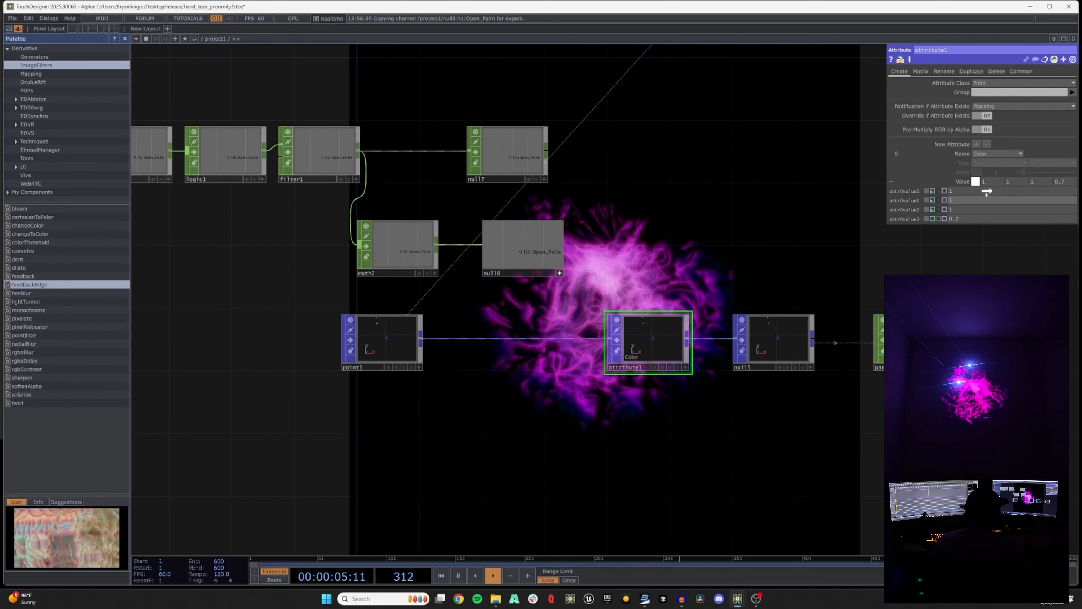
pyautogui.moveTo(987, 192); pyautogui.dragTo(980, 218)
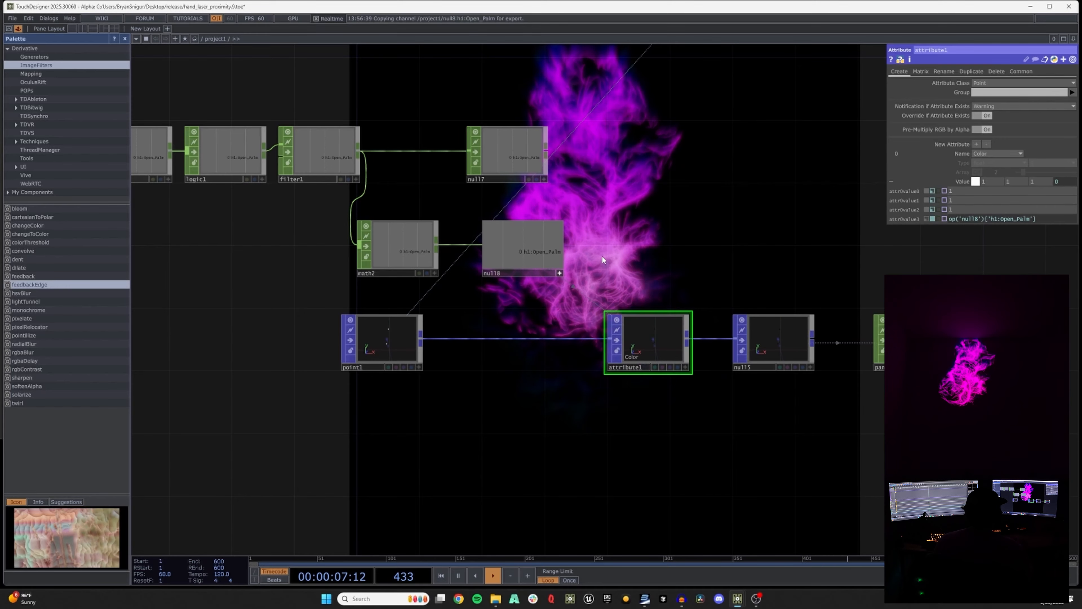
pyautogui.click(560, 273)
# Insert a Transform POP between point1 and attribute1, and drive its Uniform Scale with null7's h1:Open_Palm channel
pyautogui.moveTo(623, 213); pyautogui.dragTo(550, 235)
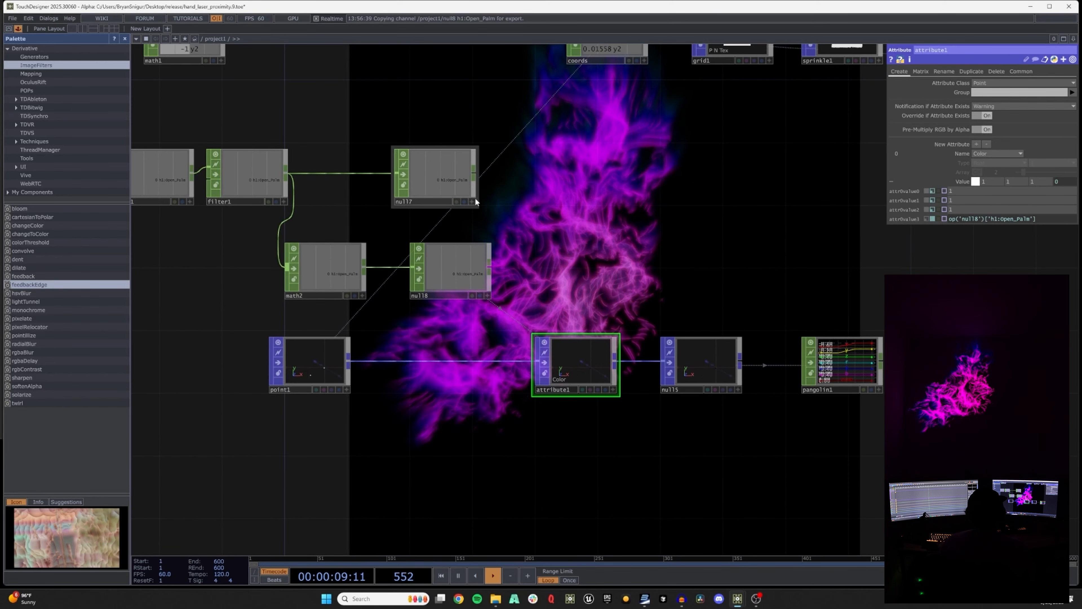
pyautogui.rightClick(447, 361)
pyautogui.click(454, 354)
pyautogui.write('tr')
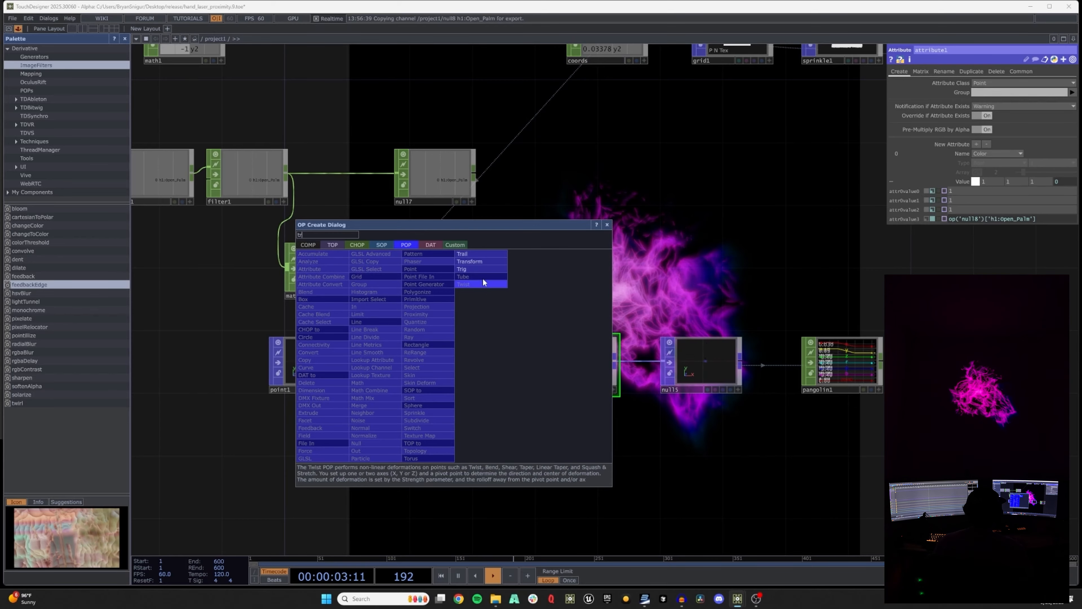
pyautogui.click(470, 261)
pyautogui.click(449, 366)
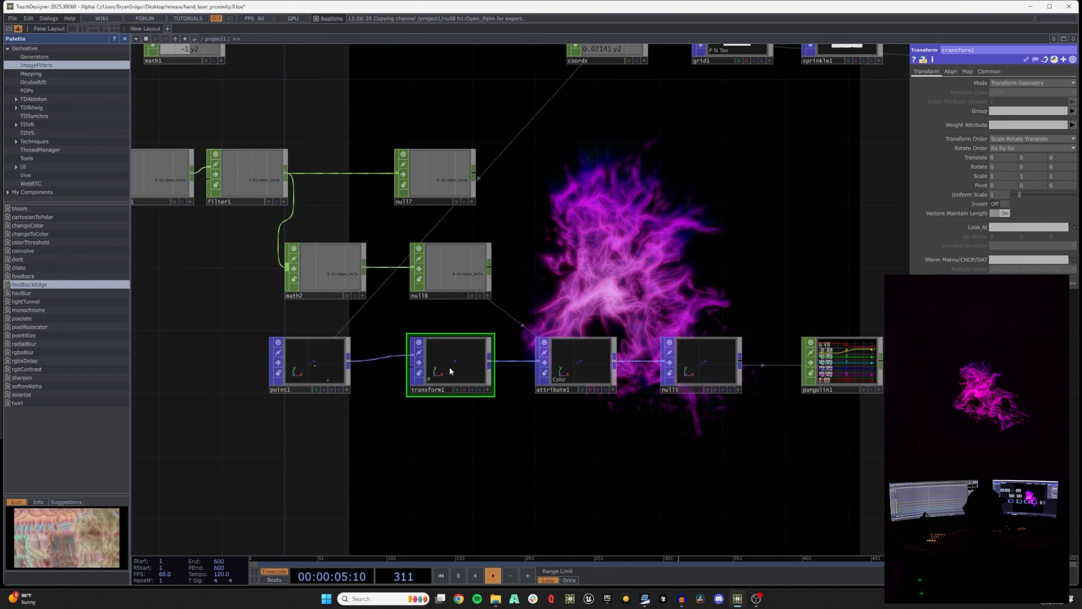
pyautogui.click(1003, 192)
pyautogui.scroll(-1, 745, 177)
# Insert a Transform POP between trail1 and delete1, and drive its Uniform Scale with null7's h1:Open_Palm channel
pyautogui.moveTo(707, 180); pyautogui.dragTo(471, 242)
pyautogui.scroll(-2, 471, 243)
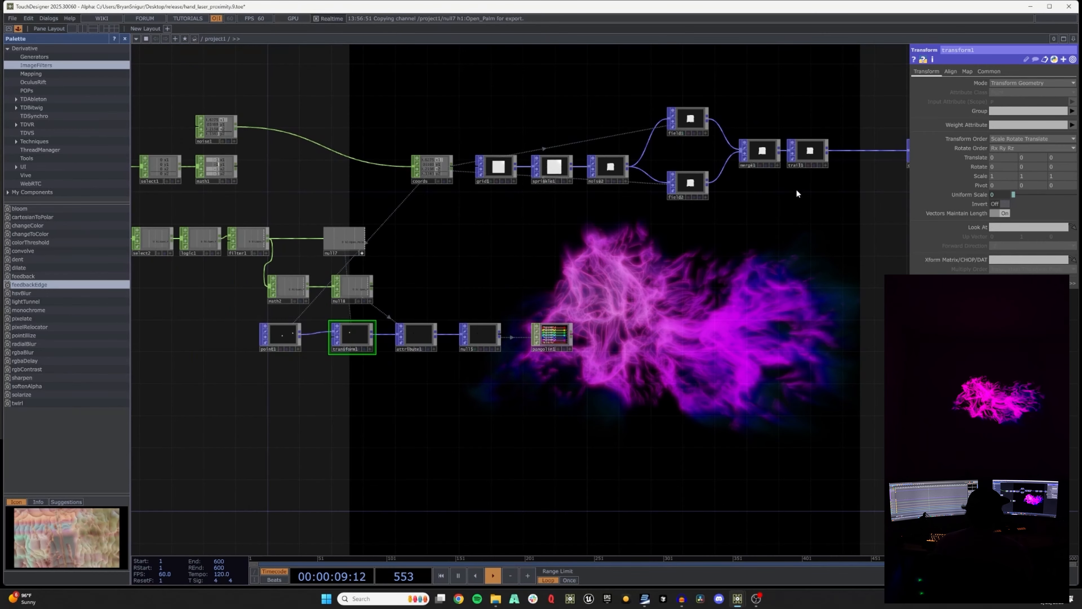
pyautogui.moveTo(829, 147); pyautogui.dragTo(648, 162)
pyautogui.rightClick(668, 168)
pyautogui.click(681, 164)
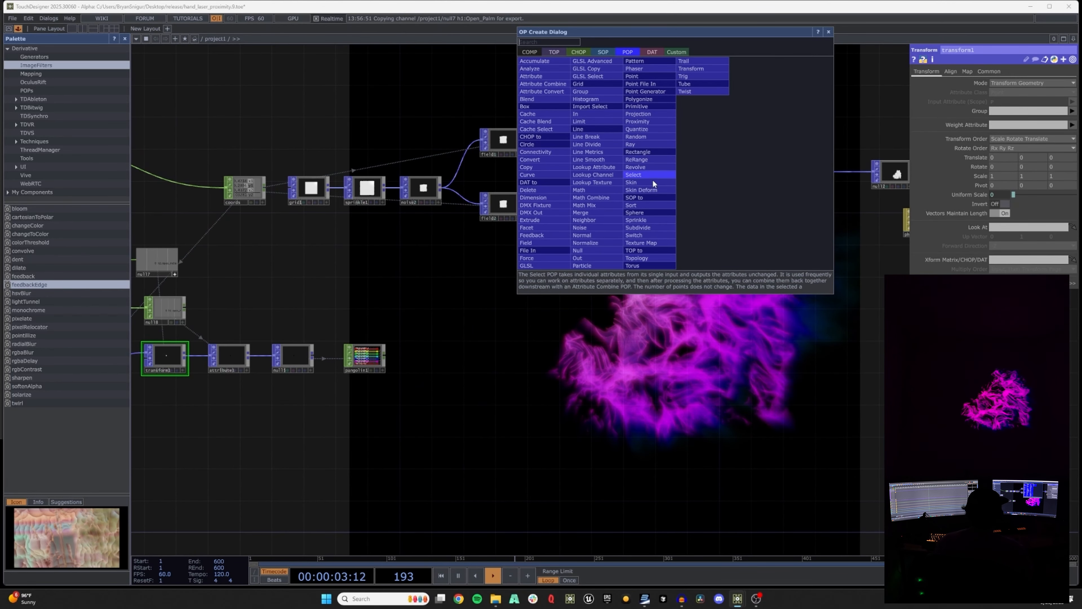
pyautogui.click(698, 69)
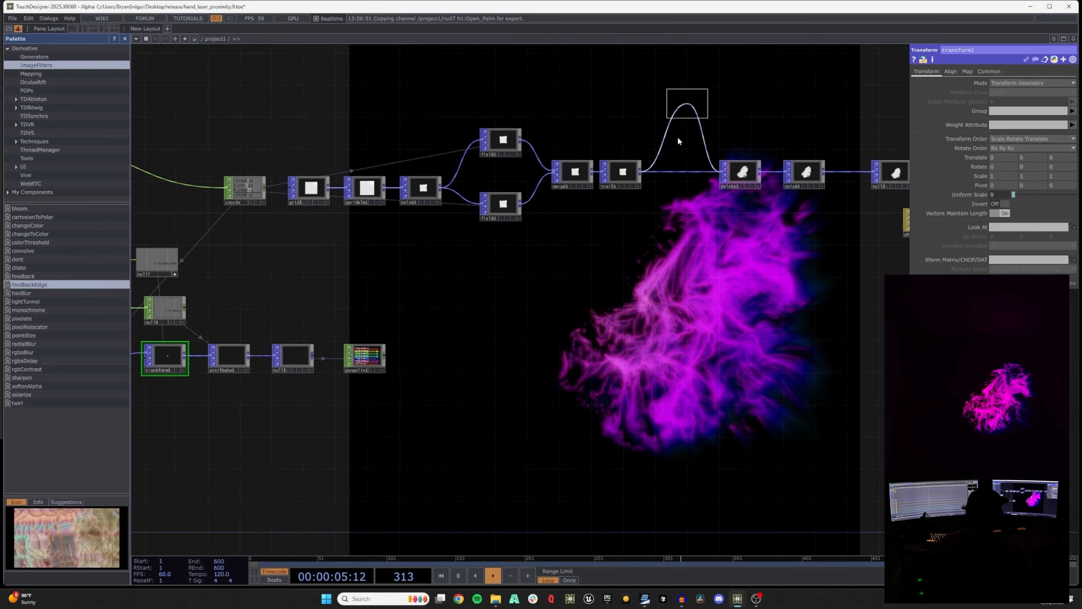
pyautogui.click(682, 171)
pyautogui.moveTo(167, 258); pyautogui.dragTo(1000, 195)
pyautogui.click(1005, 192)
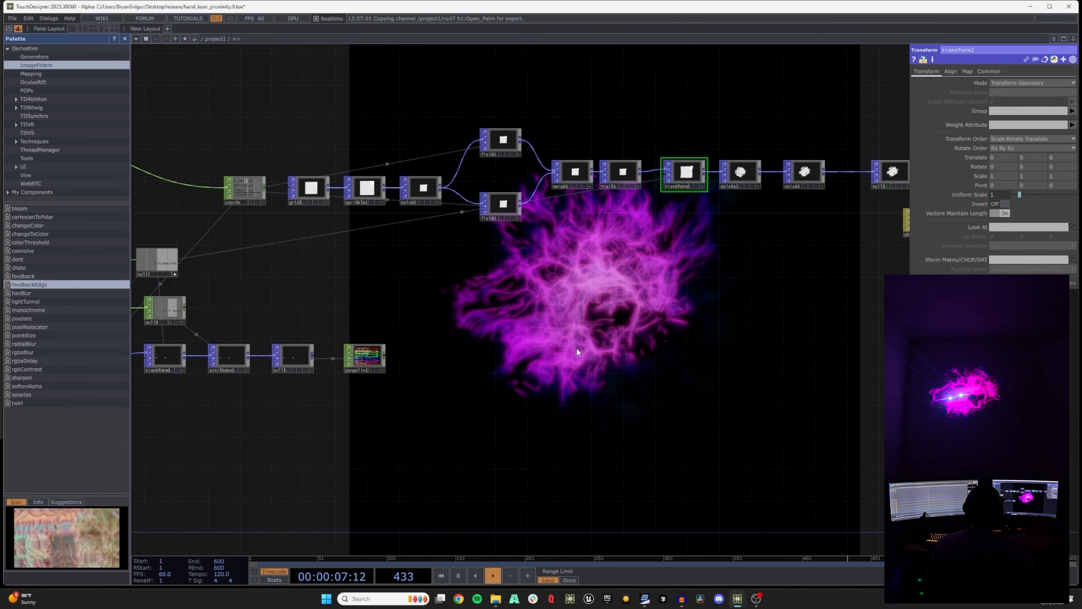
# Try trail1's Trail Length at 4.54 and 0.32, and settle on 3.61
pyautogui.scroll(-5, 589, 344)
pyautogui.scroll(6, 388, 262)
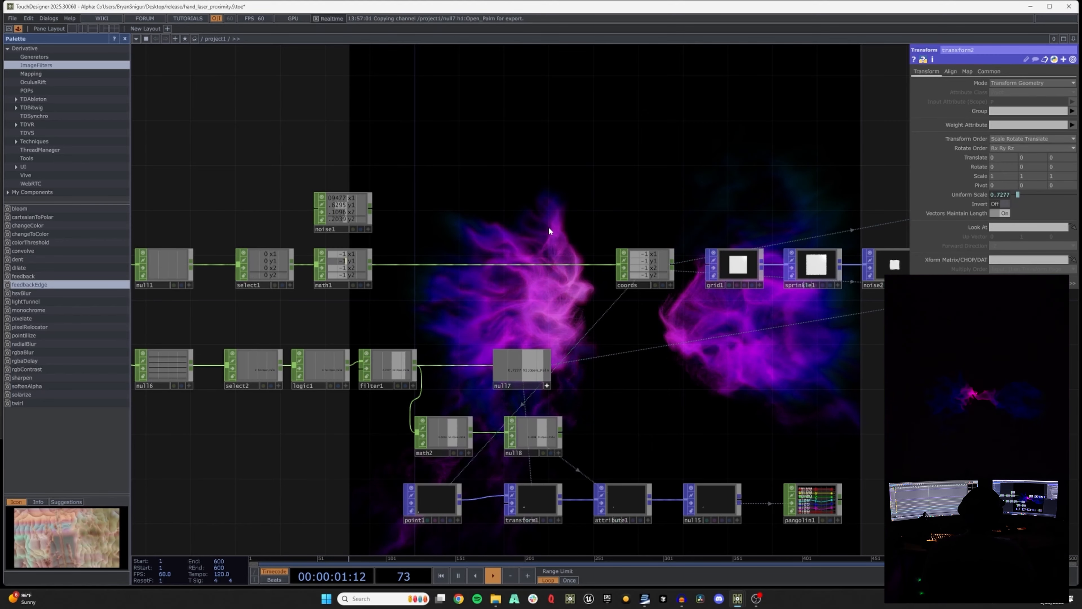
pyautogui.scroll(-8, 556, 199)
pyautogui.moveTo(569, 172); pyautogui.dragTo(484, 186)
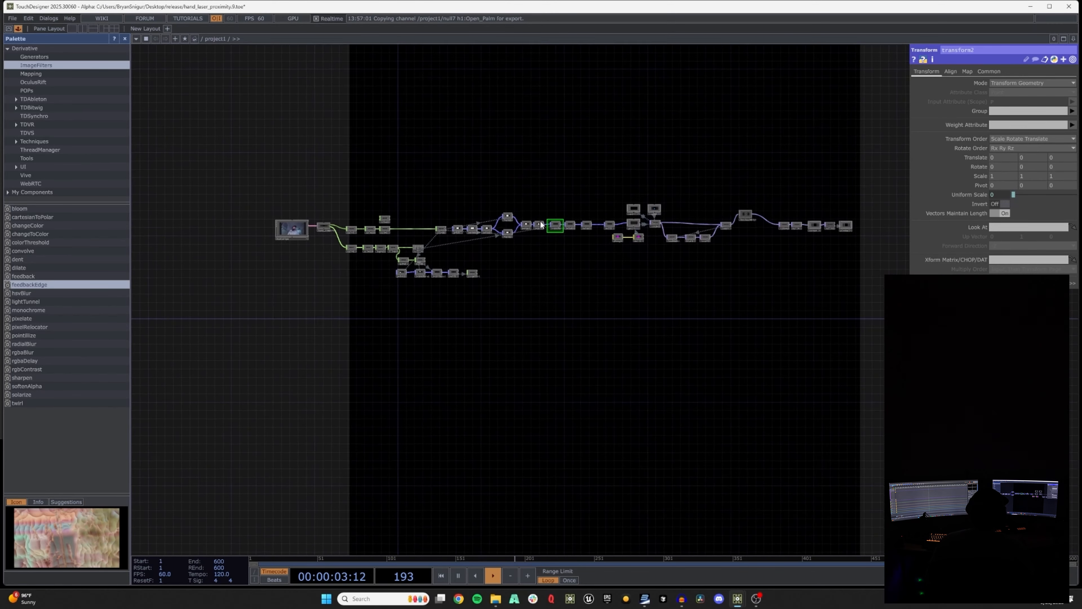
pyautogui.scroll(7, 587, 221)
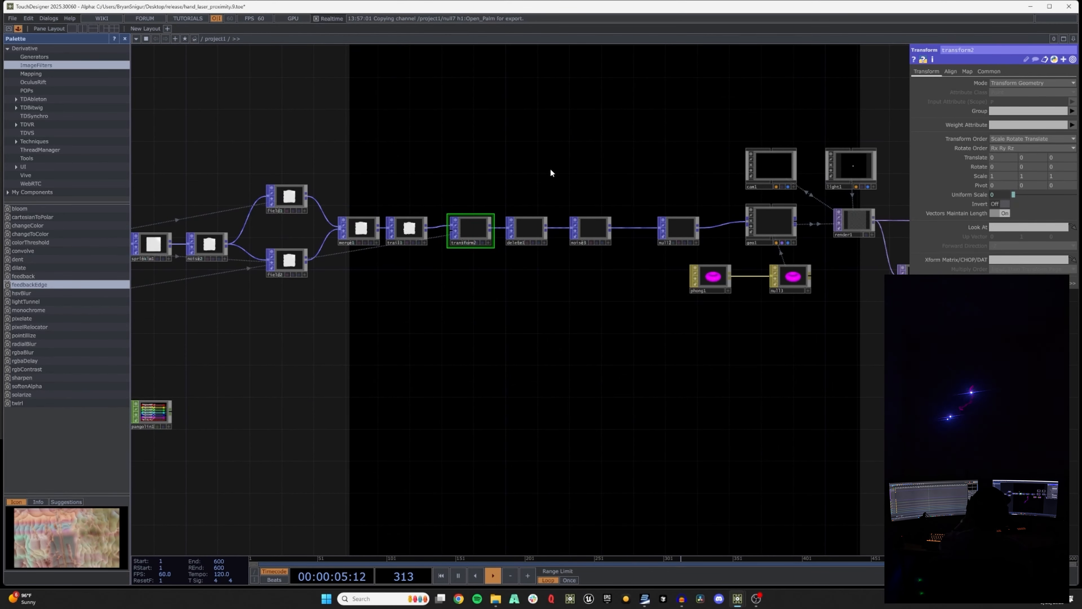
pyautogui.click(406, 228)
pyautogui.moveTo(1021, 101); pyautogui.dragTo(1033, 100)
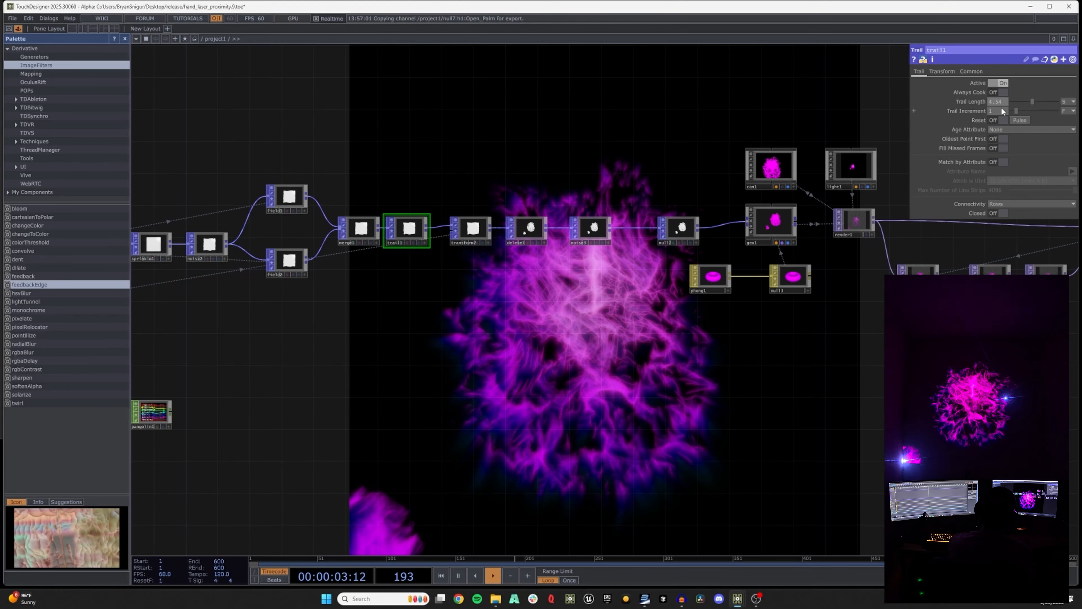
pyautogui.moveTo(1026, 99); pyautogui.dragTo(1009, 99)
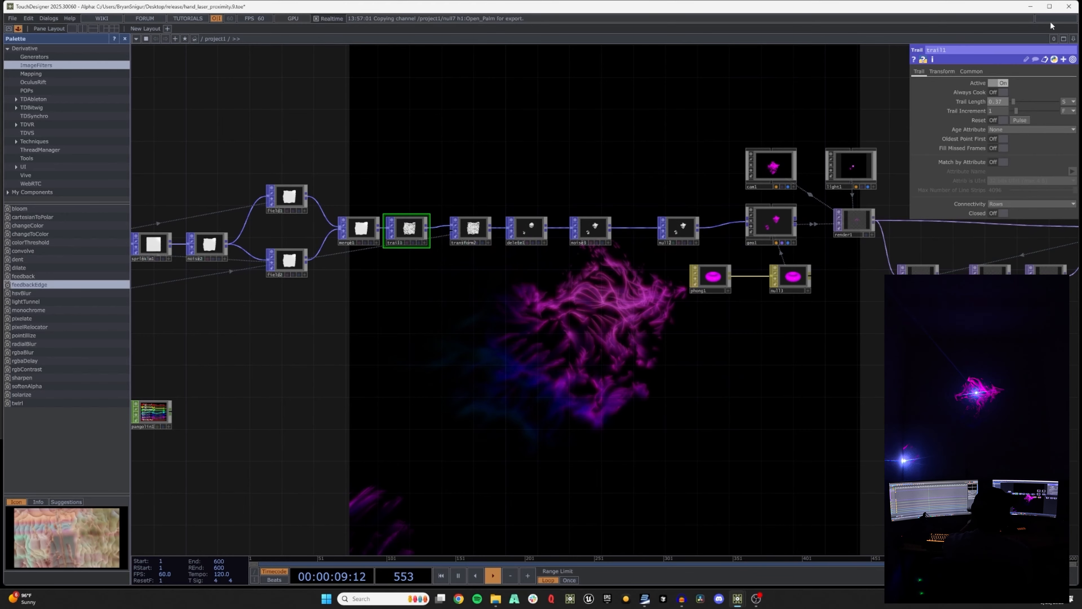
pyautogui.click(1026, 99)
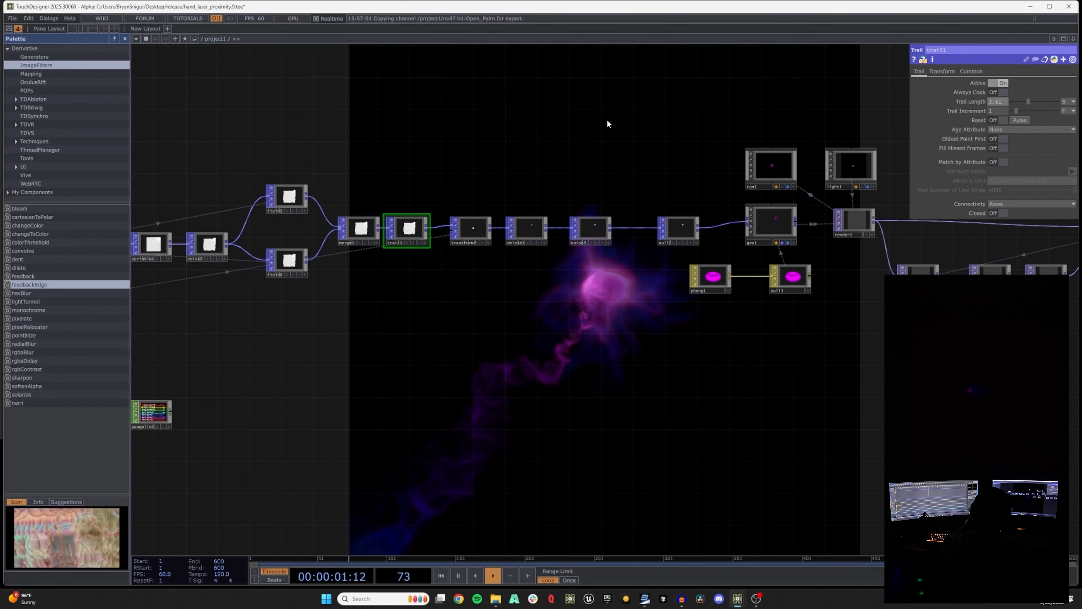
# Try a higher Opacity on level1 in the feedback loop, and settle on 0.454
pyautogui.moveTo(483, 114); pyautogui.dragTo(283, 129)
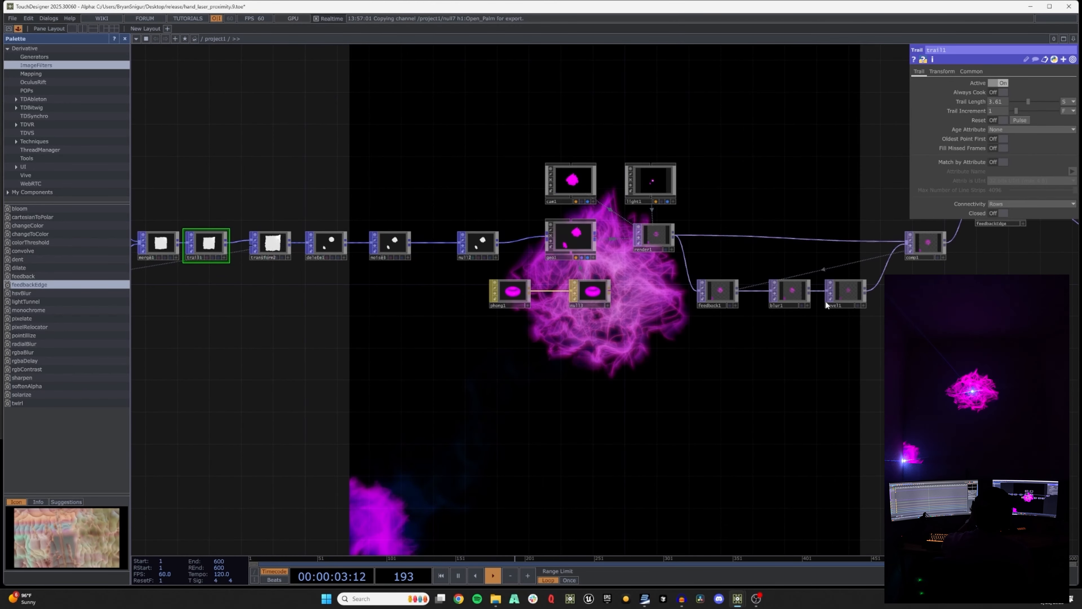
pyautogui.click(839, 294)
pyautogui.moveTo(1051, 97); pyautogui.dragTo(1069, 93)
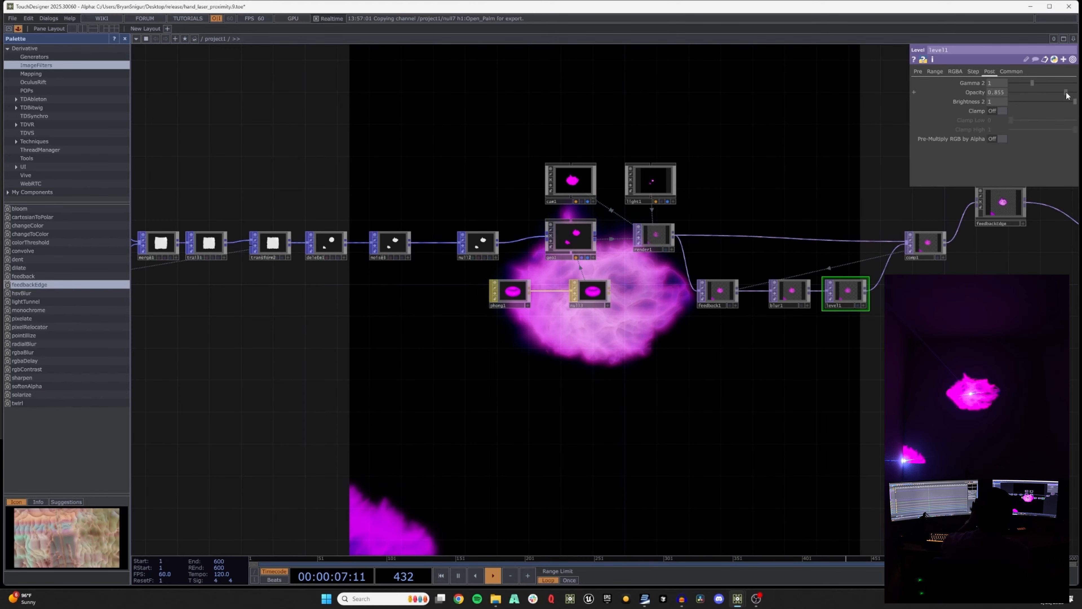
pyautogui.moveTo(1070, 94); pyautogui.dragTo(1041, 101)
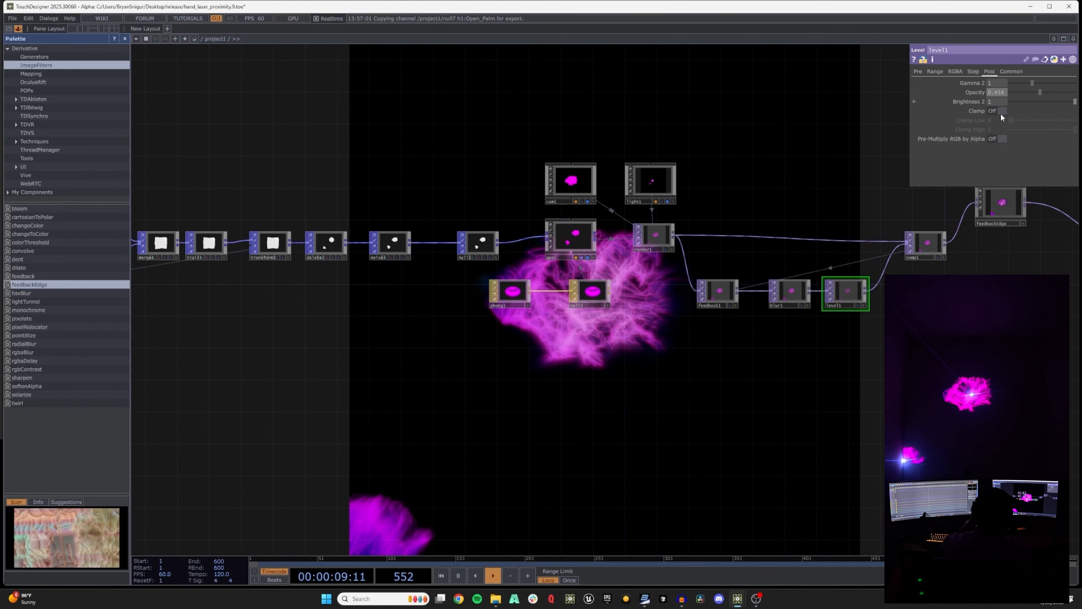
# Change the Diffuse color of the phong1 material to bright blue with RGB values 0, 0.73333, 1
pyautogui.moveTo(734, 196); pyautogui.dragTo(478, 263)
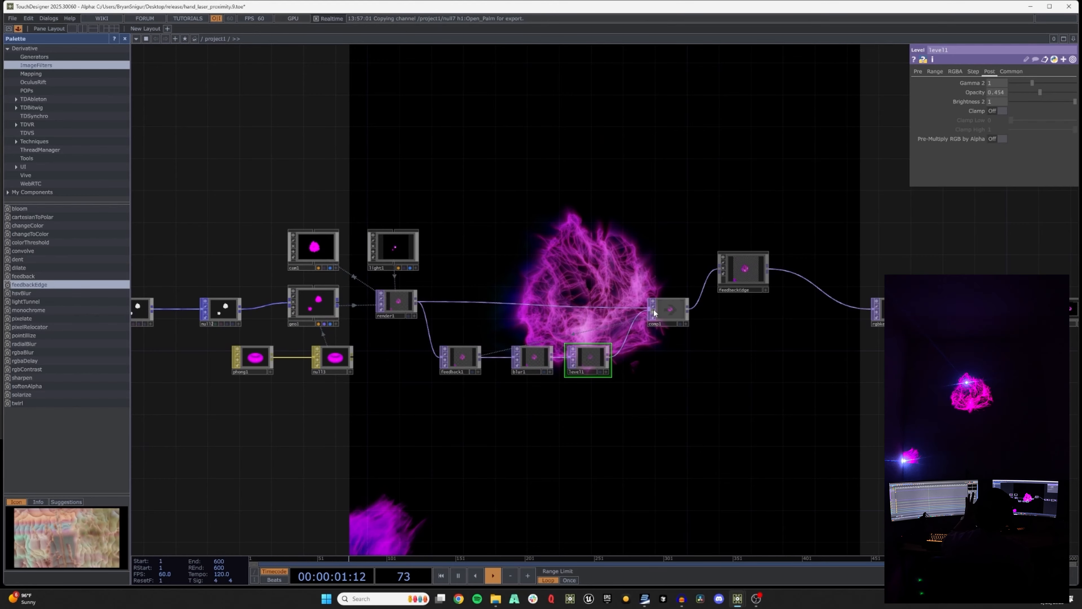
pyautogui.scroll(5, 733, 273)
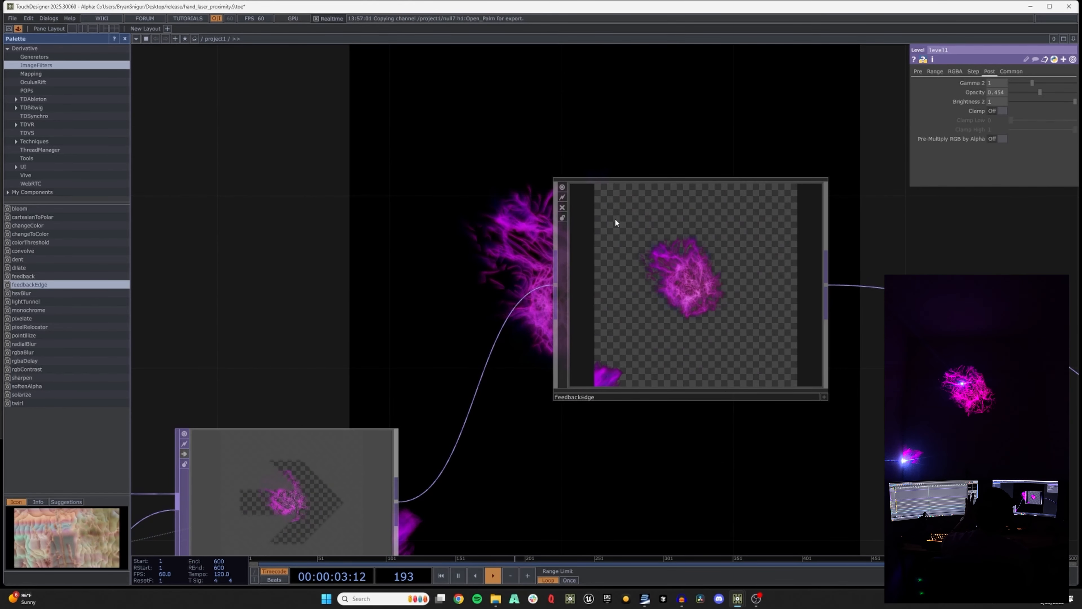
pyautogui.scroll(-5, 697, 271)
pyautogui.click(333, 328)
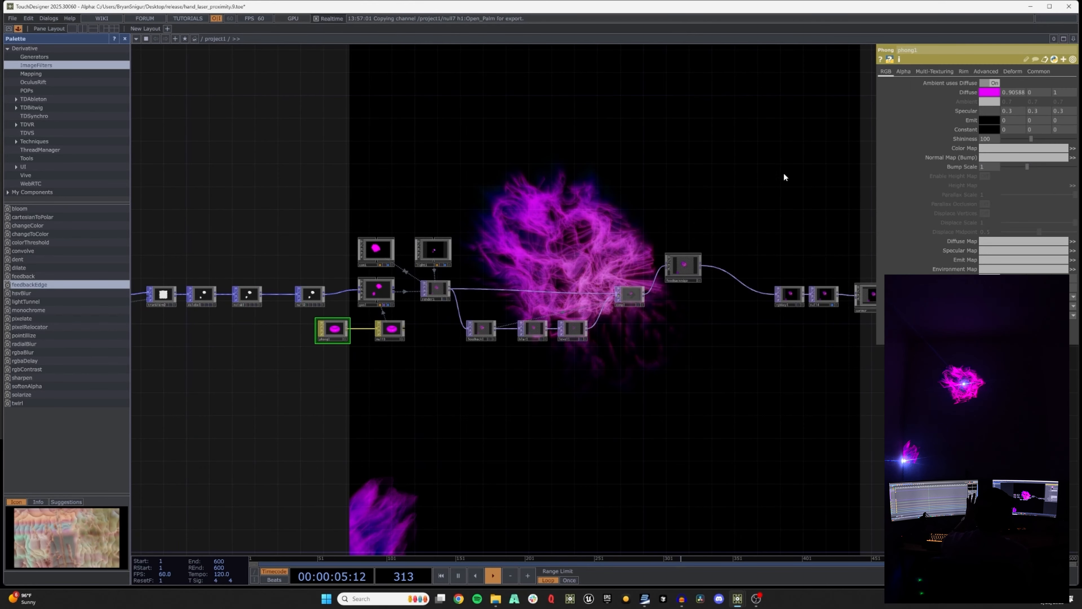
pyautogui.click(986, 93)
pyautogui.click(1010, 59)
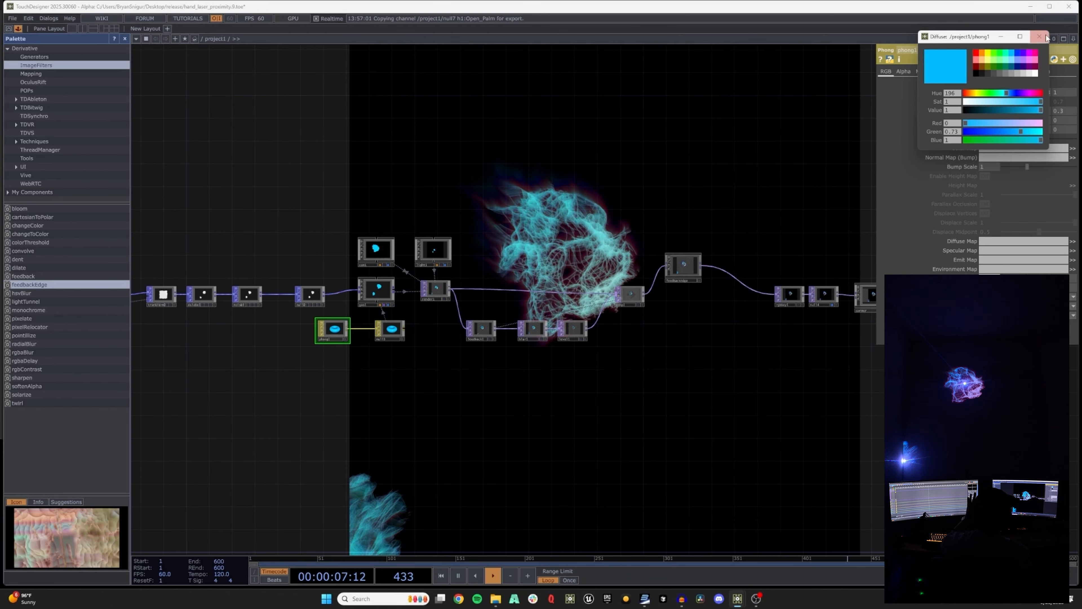
pyautogui.click(1035, 36)
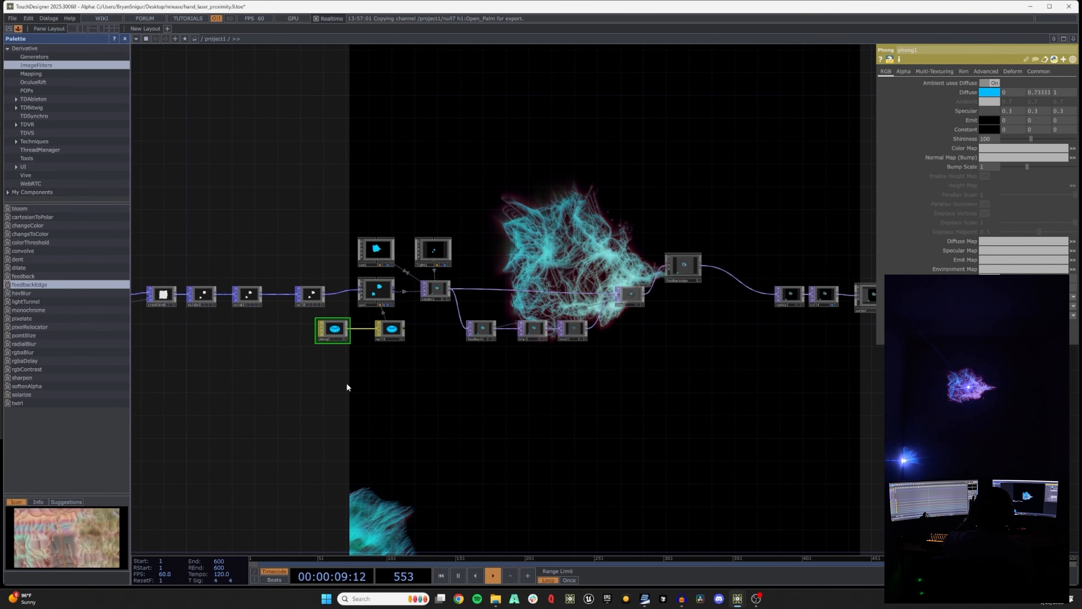
pyautogui.scroll(-5, 347, 383)
pyautogui.scroll(5, 203, 379)
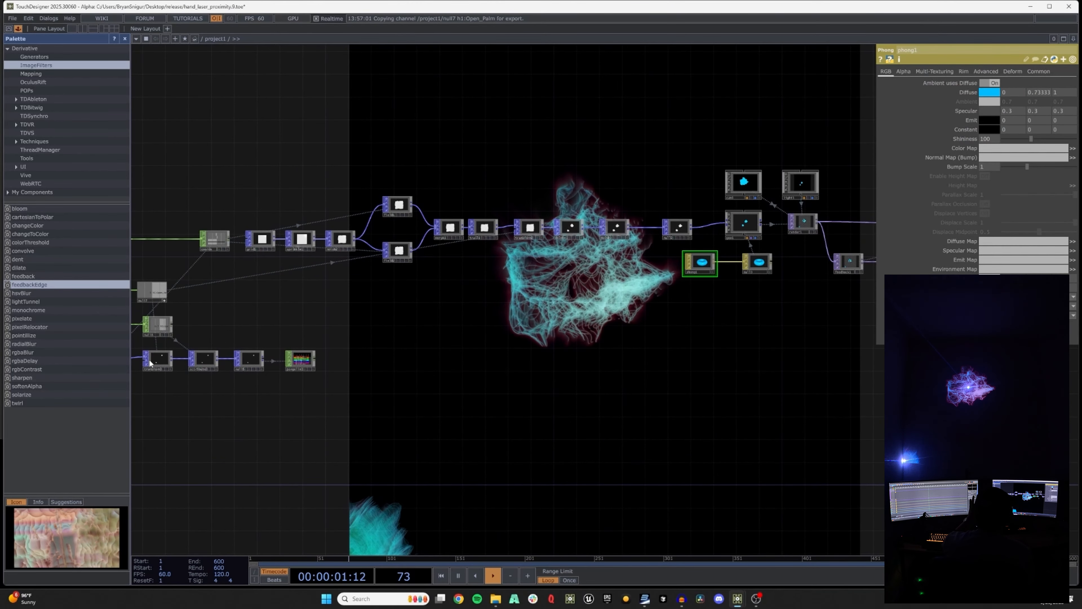
pyautogui.moveTo(778, 301); pyautogui.dragTo(713, 304)
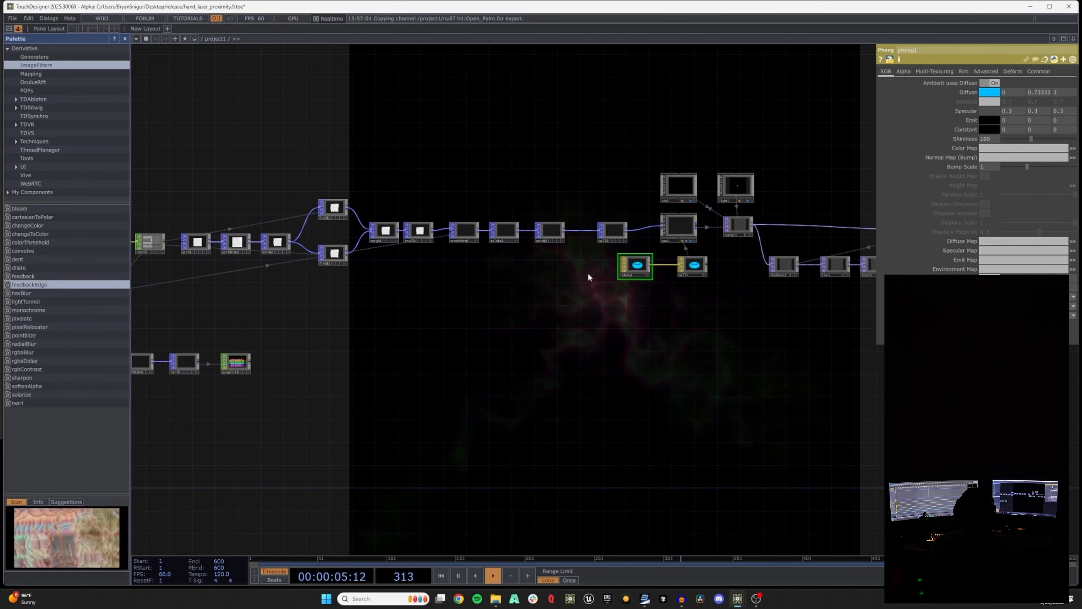
pyautogui.moveTo(500, 378); pyautogui.dragTo(660, 371)
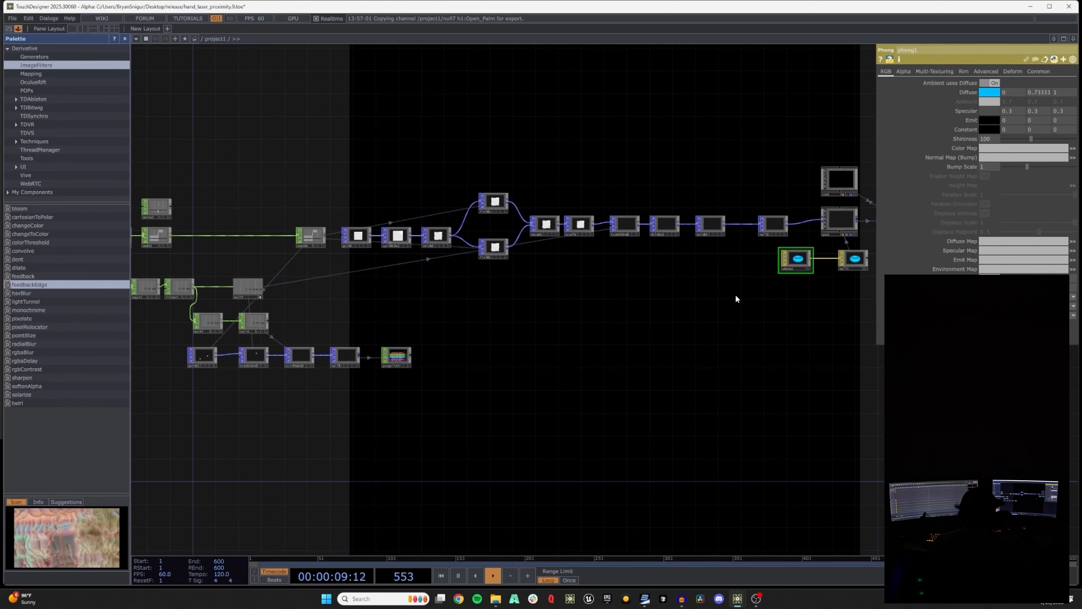
pyautogui.moveTo(605, 295); pyautogui.dragTo(574, 350)
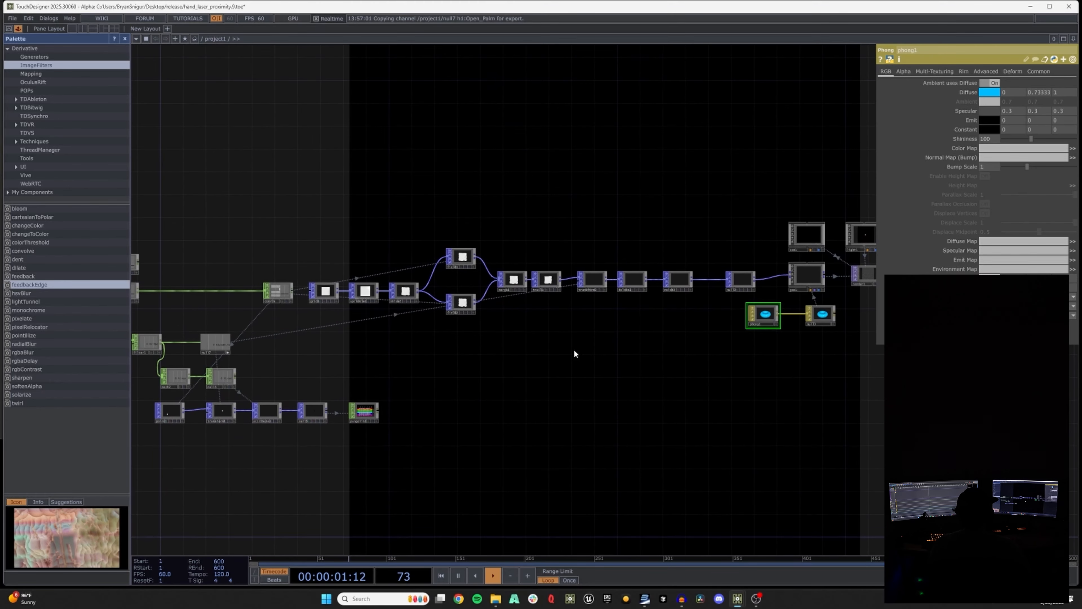
pyautogui.scroll(-3, 554, 363)
pyautogui.scroll(-2, 558, 363)
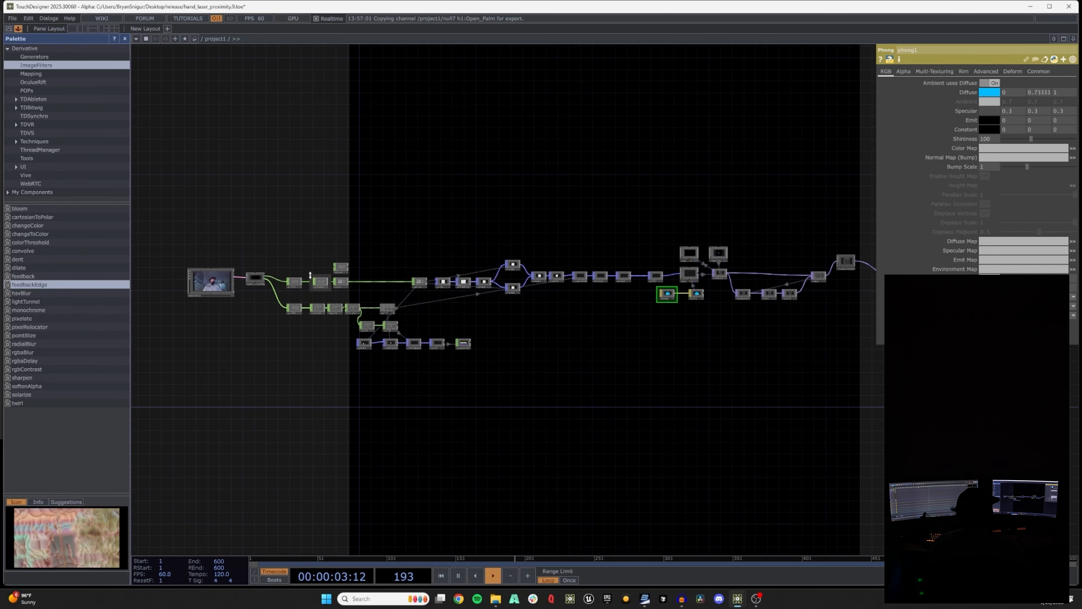